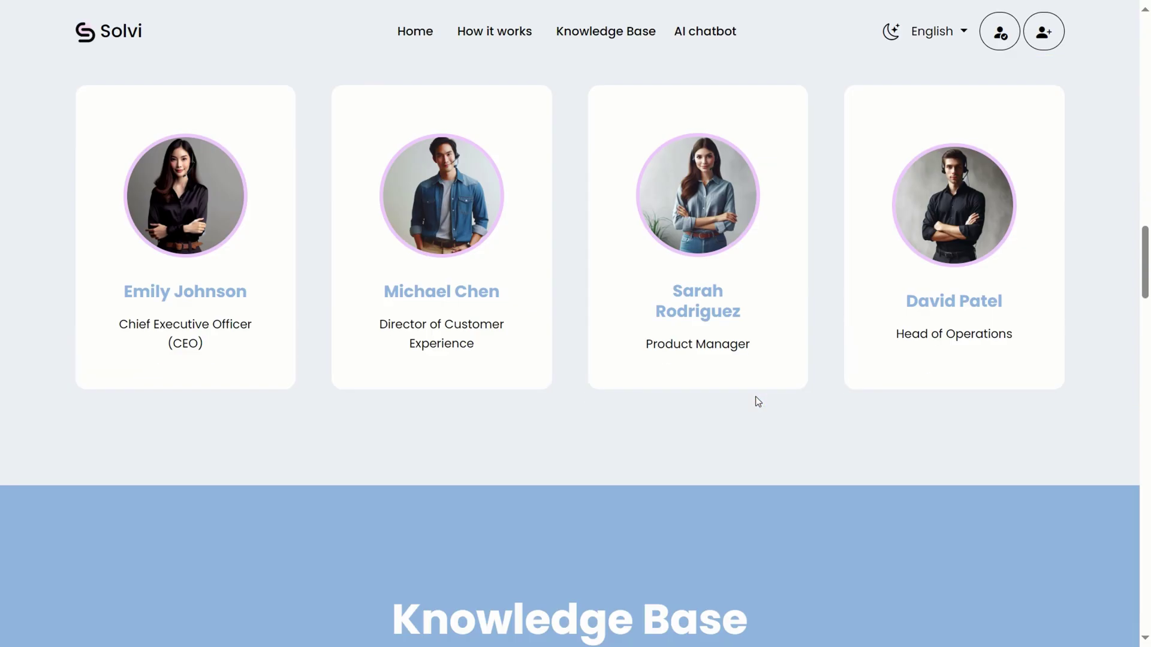
Scroll the landing page and expand the FAQ answers on operating hours and issue types.
{"action": "scroll", "coordinate": [755, 397], "scroll_direction": "down", "scroll_amount": 20}
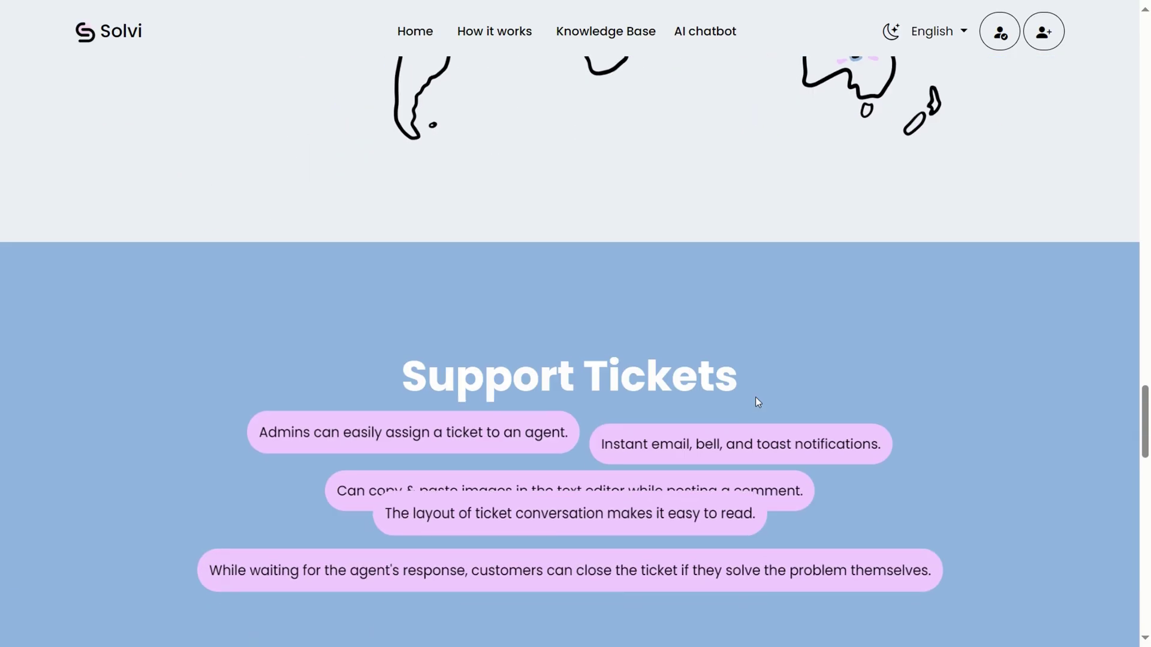
{"action": "scroll", "coordinate": [755, 397], "scroll_direction": "down", "scroll_amount": 12}
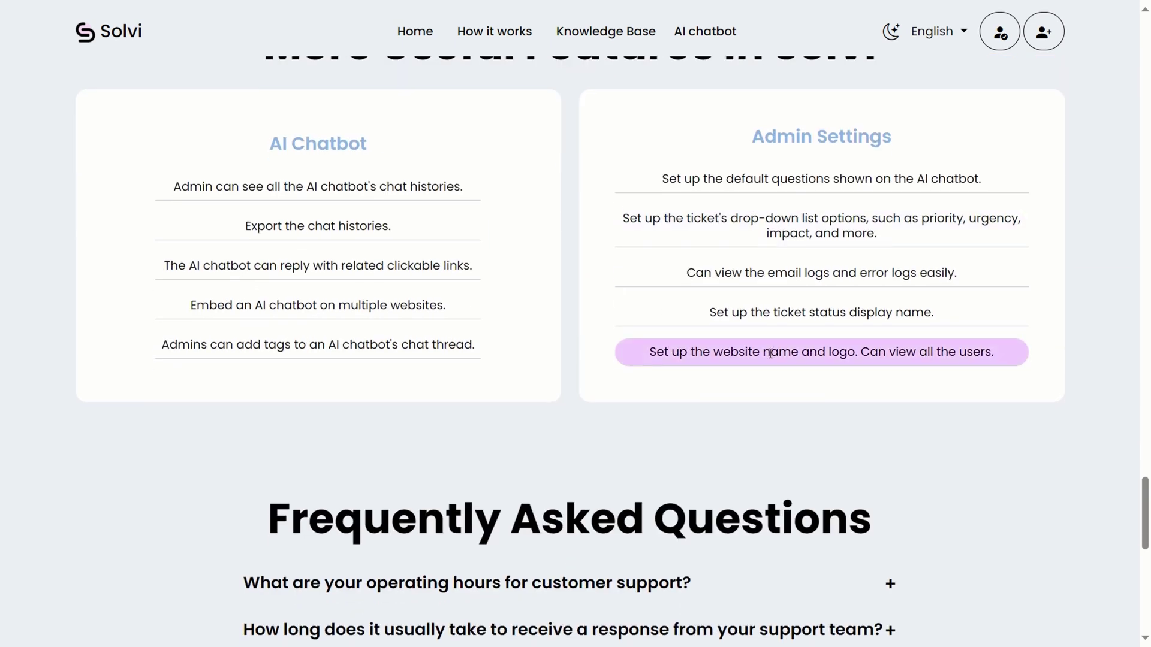
{"action": "scroll", "coordinate": [596, 359], "scroll_direction": "down", "scroll_amount": 3}
{"action": "left_click", "coordinate": [596, 359]}
{"action": "scroll", "coordinate": [594, 372], "scroll_direction": "down", "scroll_amount": 3}
{"action": "left_click", "coordinate": [591, 385]}
{"action": "scroll", "coordinate": [779, 450], "scroll_direction": "down", "scroll_amount": 3}
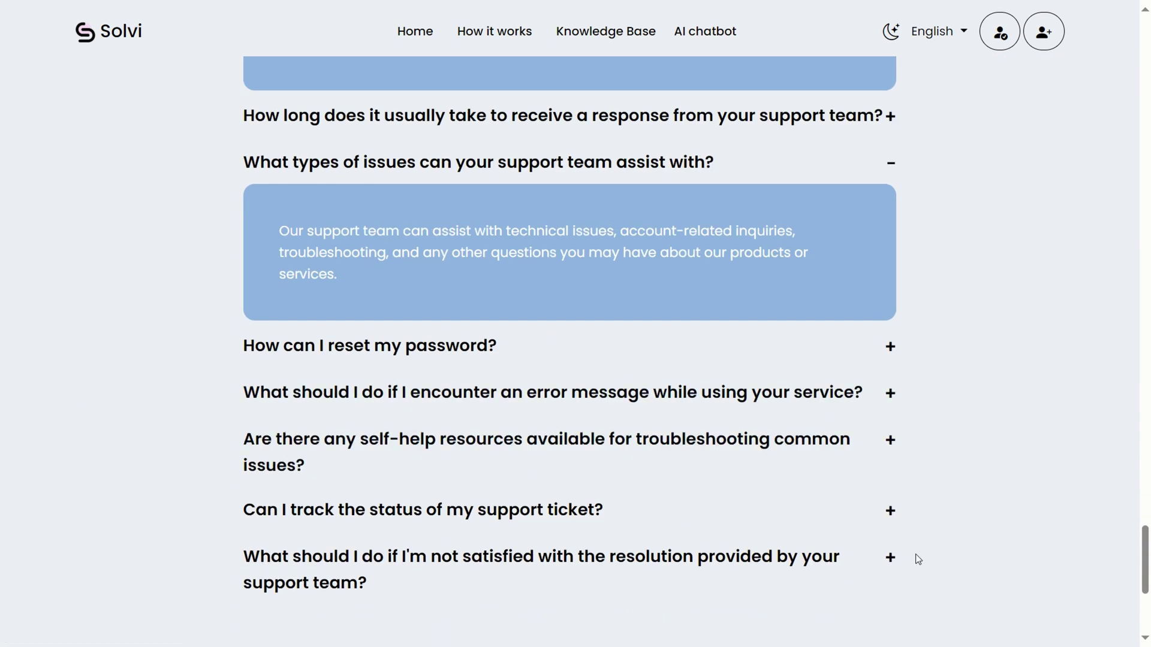
{"action": "scroll", "coordinate": [918, 559], "scroll_direction": "down", "scroll_amount": 3}
{"action": "key", "text": "Home"}
Switch the site to Chinese (Simplified), then to right-to-left Arabic.
{"action": "left_click", "coordinate": [950, 33]}
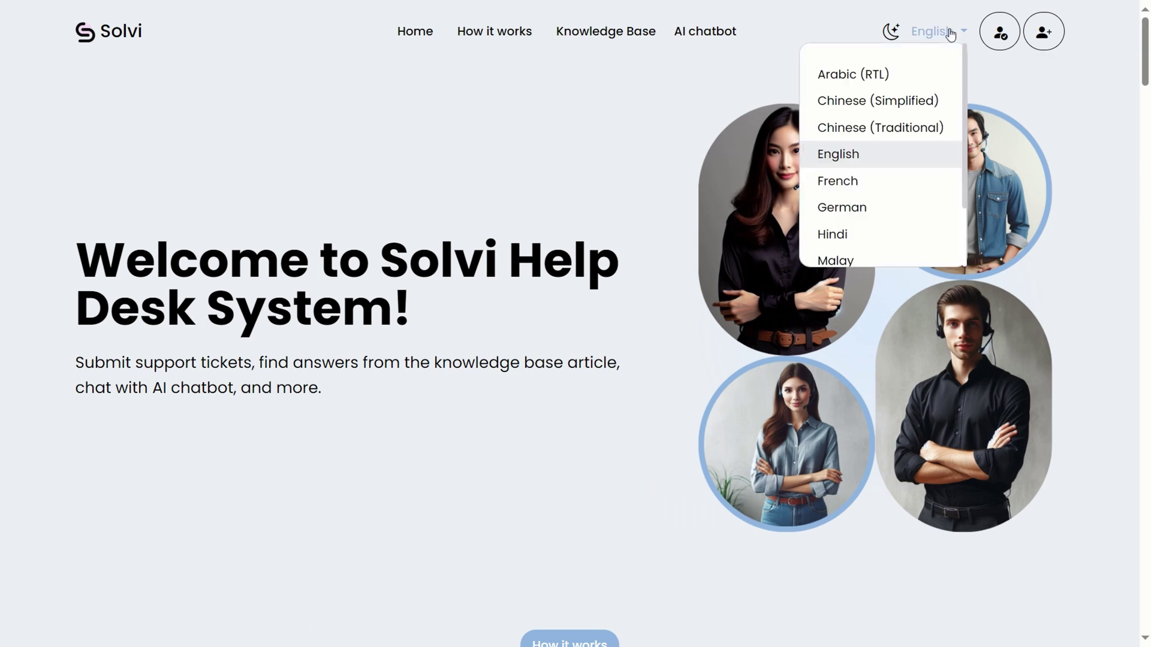
{"action": "left_click", "coordinate": [912, 108]}
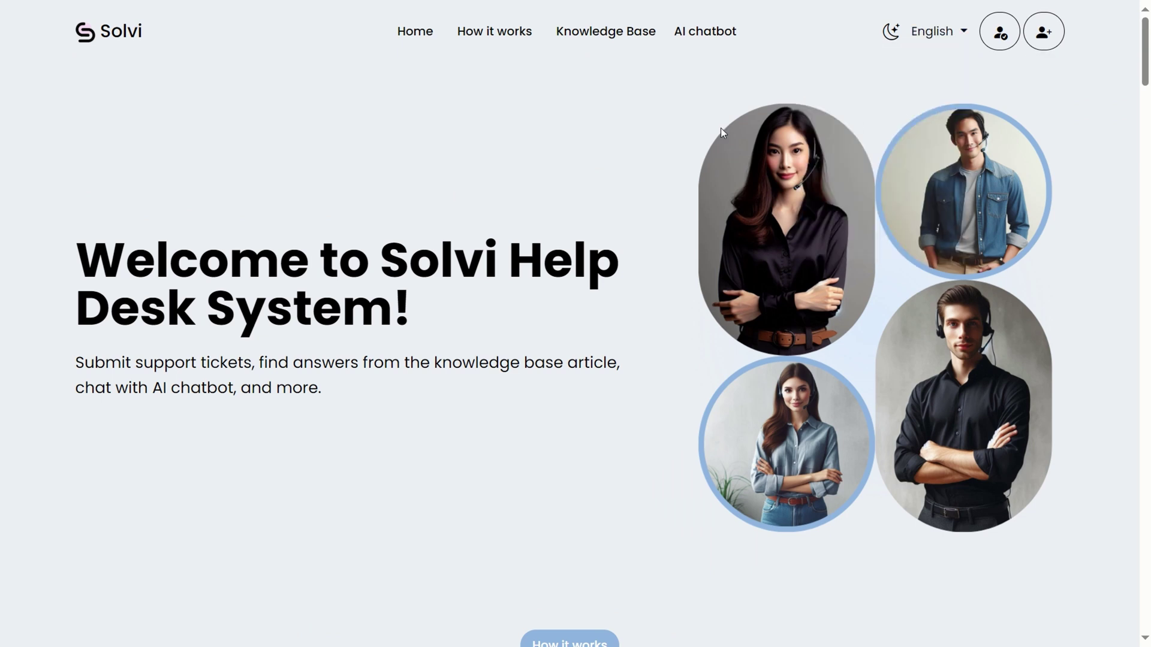
{"action": "left_click", "coordinate": [932, 33]}
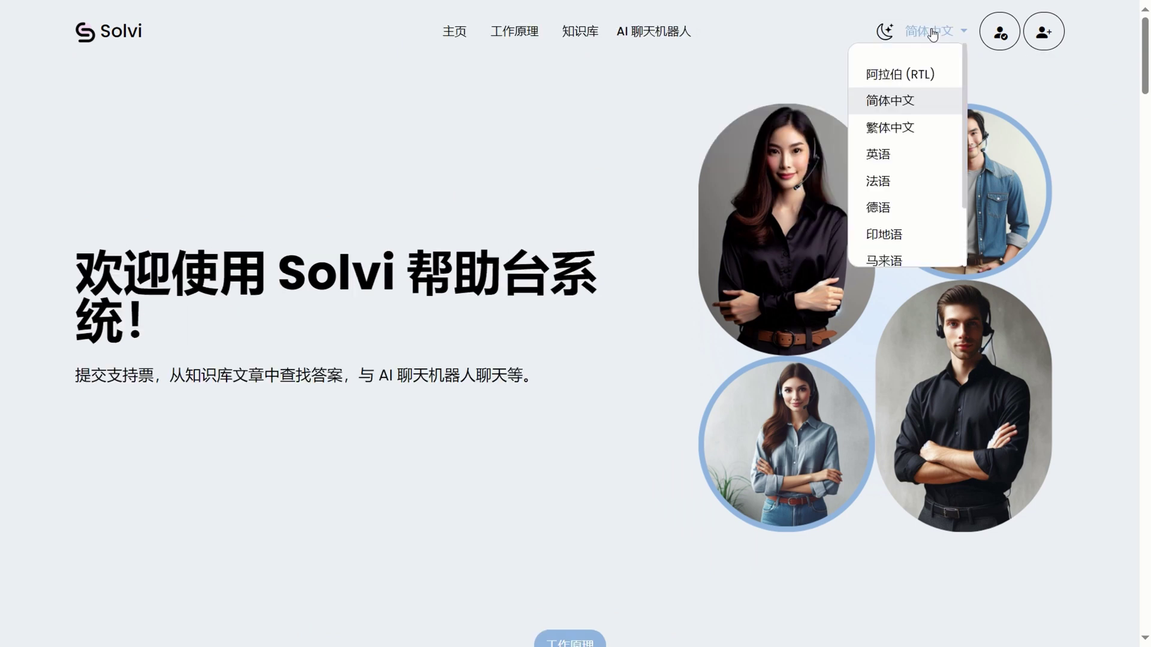
{"action": "left_click", "coordinate": [893, 74]}
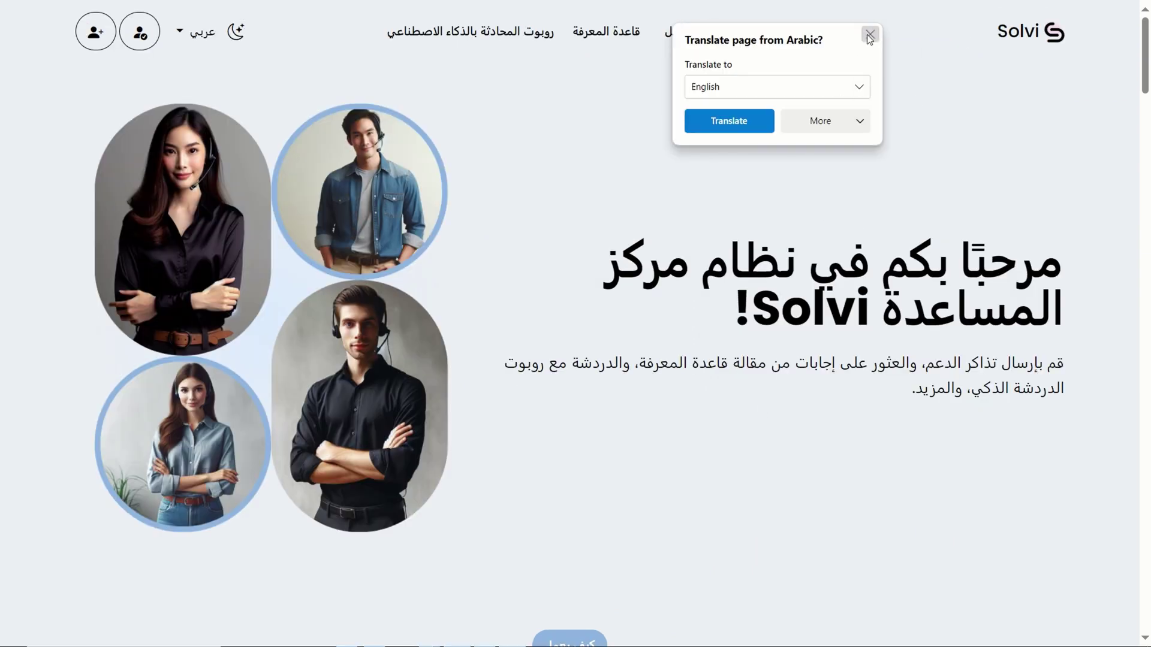
{"action": "left_click", "coordinate": [870, 34]}
Scroll through the Arabic page, then switch the site back to English.
{"action": "scroll", "coordinate": [778, 294], "scroll_direction": "down", "scroll_amount": 10}
{"action": "scroll", "coordinate": [778, 296], "scroll_direction": "down", "scroll_amount": 15}
{"action": "scroll", "coordinate": [778, 298], "scroll_direction": "up", "scroll_amount": 5}
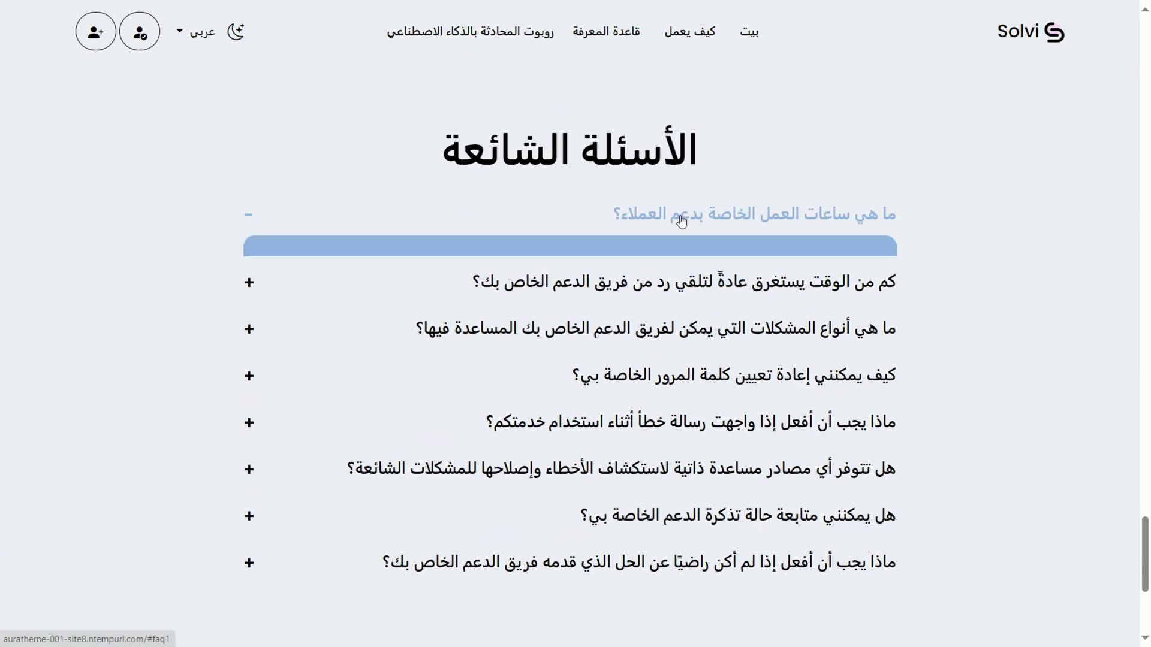
{"action": "scroll", "coordinate": [756, 267], "scroll_direction": "up", "scroll_amount": 20}
{"action": "left_click", "coordinate": [195, 31]}
{"action": "left_click", "coordinate": [205, 156]}
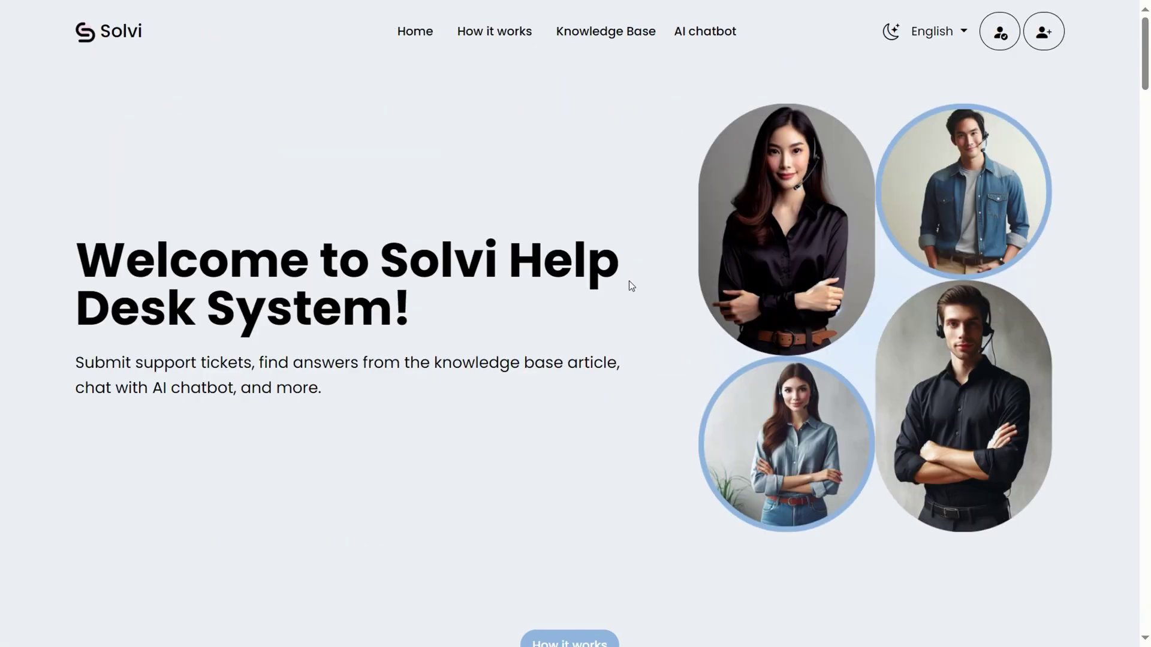
Look over the customer registration form, then the empty public Knowledge Base and AI chatbot pages.
{"action": "left_click", "coordinate": [1043, 32]}
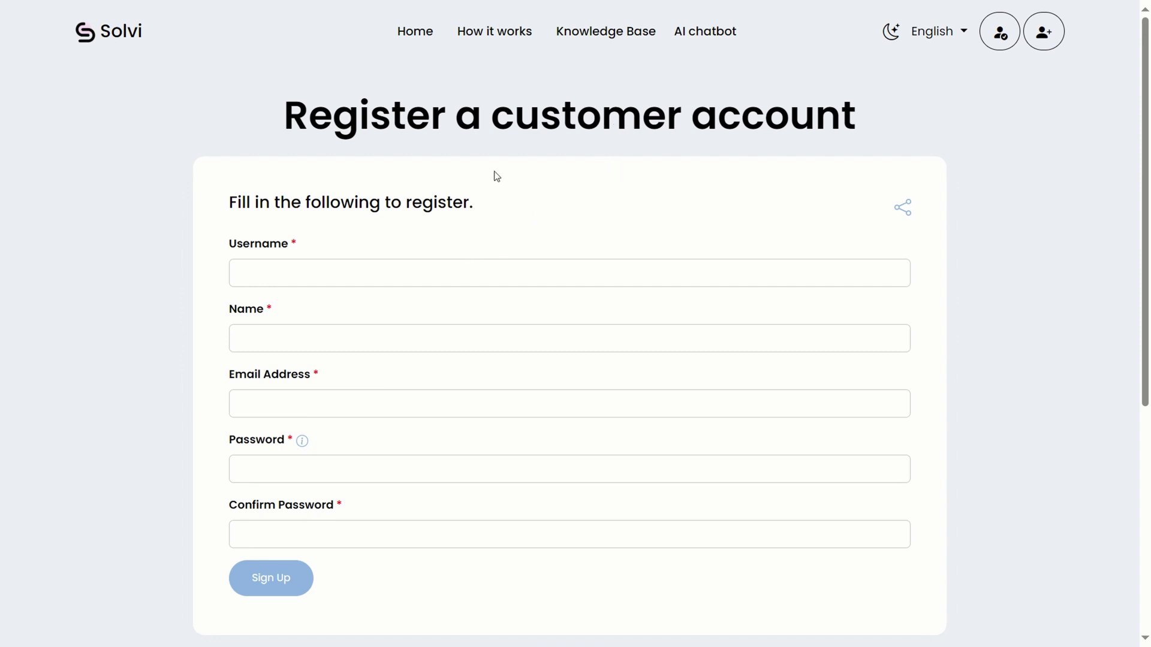
{"action": "key", "text": "alt+Left"}
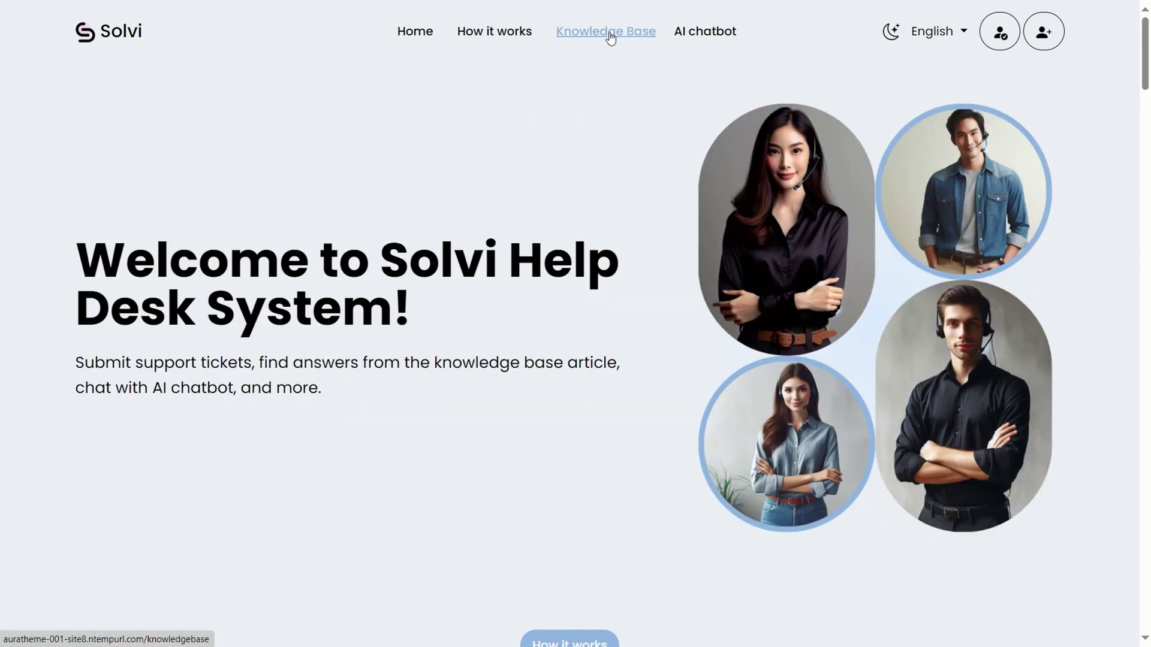
{"action": "left_click", "coordinate": [608, 35]}
{"action": "left_click", "coordinate": [607, 33]}
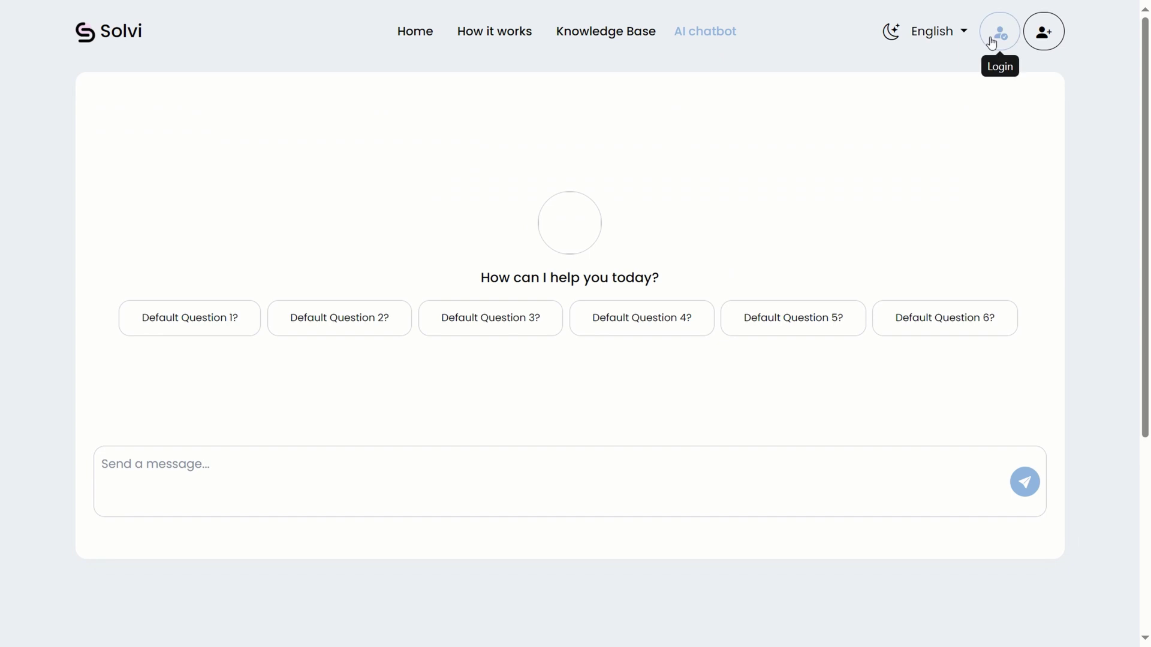
Log in with the Admin Demo credentials and scroll through the Dashboard's ticket charts.
{"action": "left_click", "coordinate": [999, 32]}
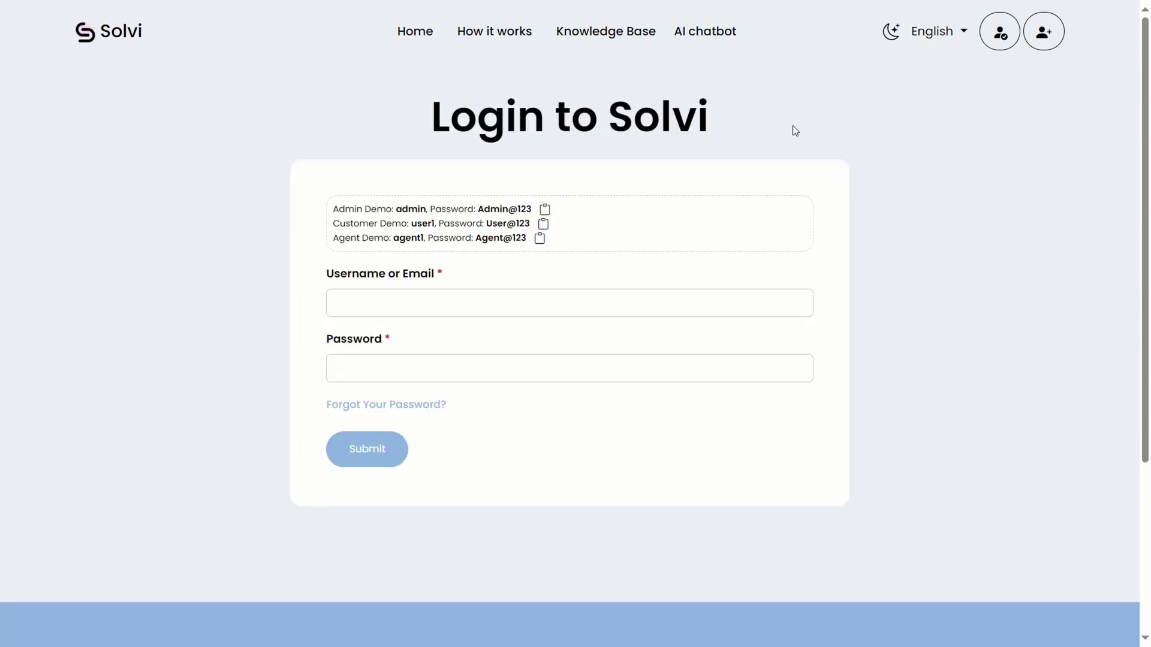
{"action": "left_click", "coordinate": [547, 210]}
{"action": "left_click", "coordinate": [395, 446]}
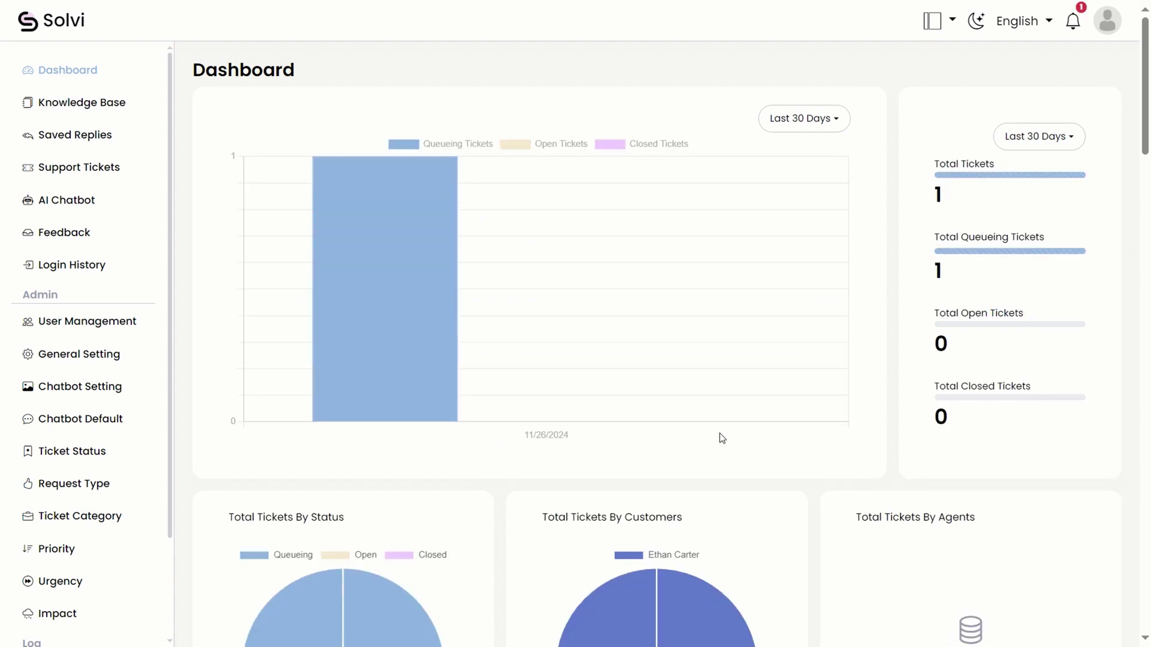
{"action": "scroll", "coordinate": [779, 249], "scroll_direction": "down", "scroll_amount": 12}
{"action": "scroll", "coordinate": [779, 252], "scroll_direction": "down", "scroll_amount": 10}
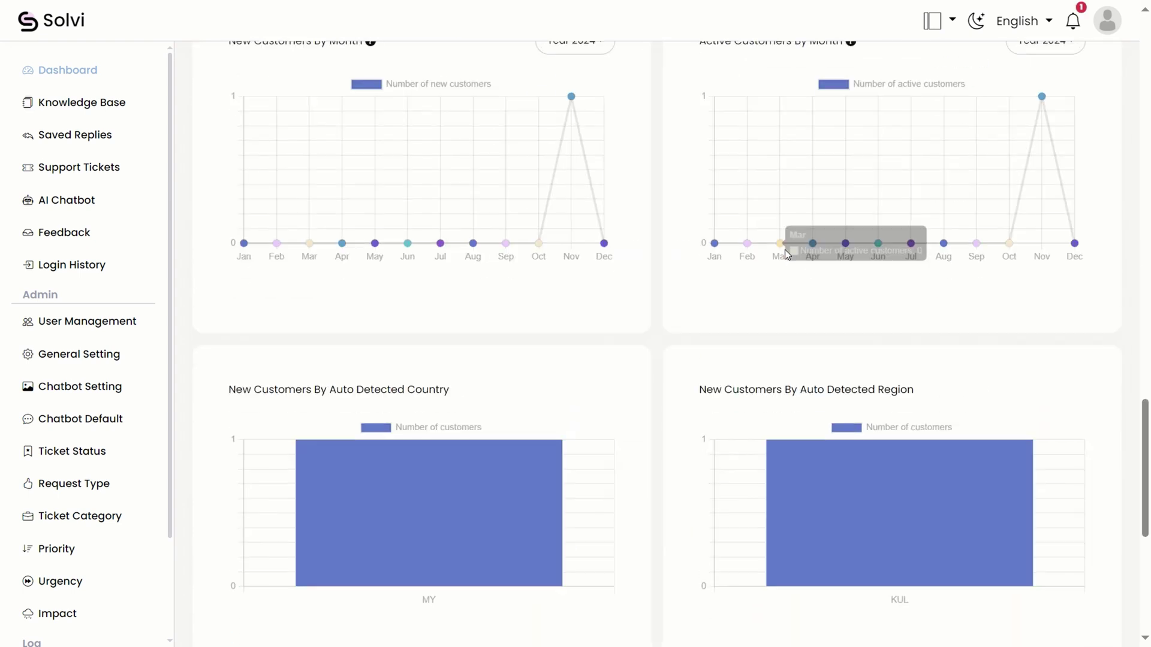
{"action": "left_click_drag", "start_coordinate": [1145, 557], "coordinate": [1149, 149]}
{"action": "left_click", "coordinate": [69, 71]}
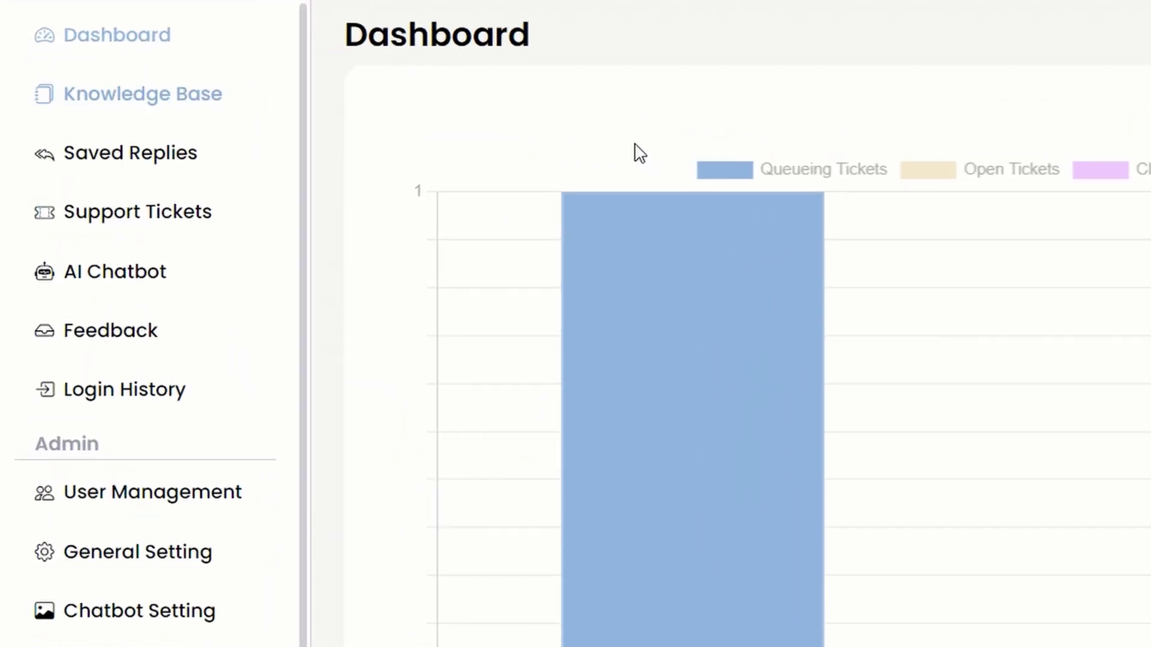
Start a new Knowledge Base category named General.
{"action": "left_click", "coordinate": [144, 96]}
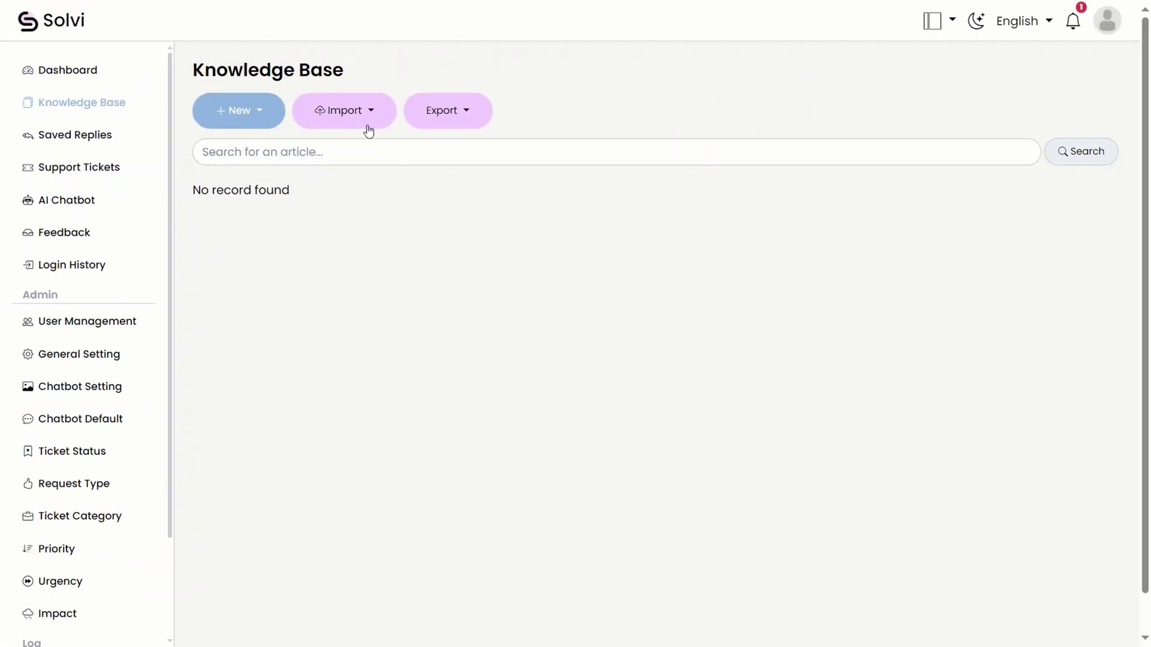
{"action": "left_click", "coordinate": [264, 110]}
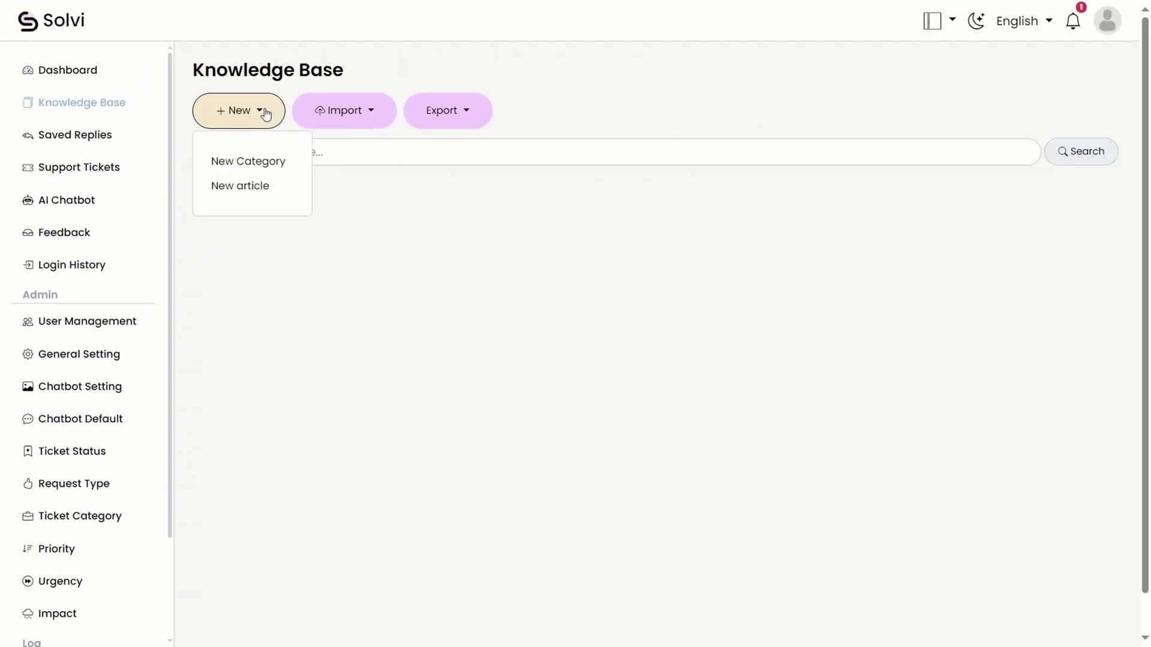
{"action": "left_click", "coordinate": [281, 161]}
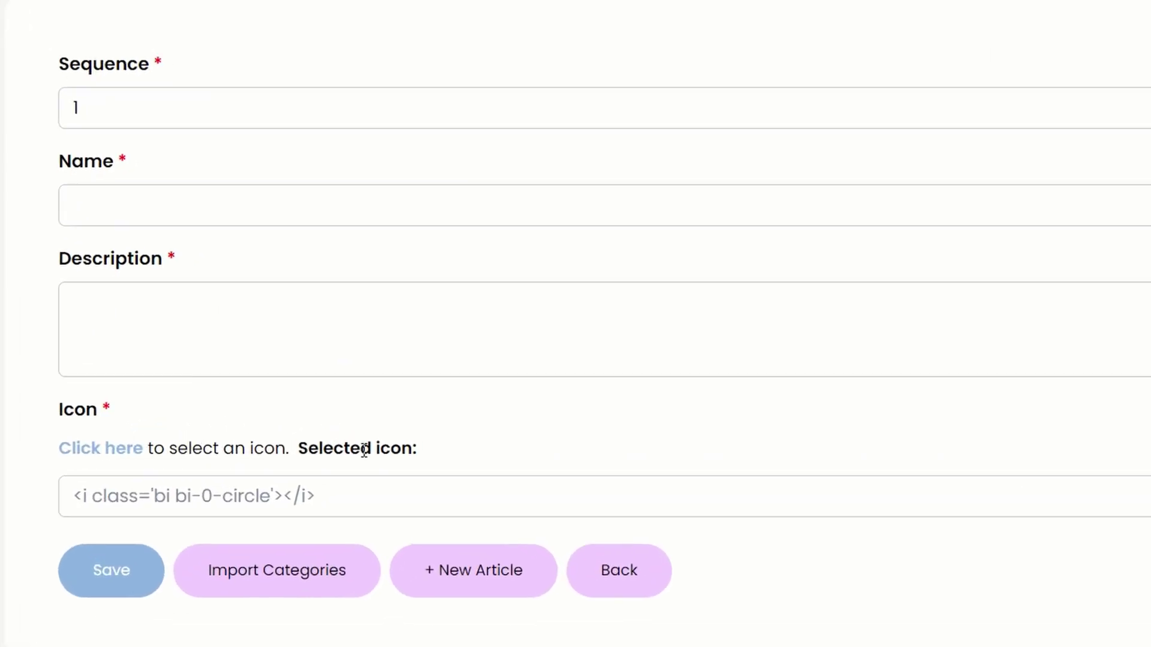
{"action": "left_click", "coordinate": [99, 200]}
{"action": "type", "text": "General"}
Give the category the patch-question icon.
{"action": "left_click", "coordinate": [91, 450]}
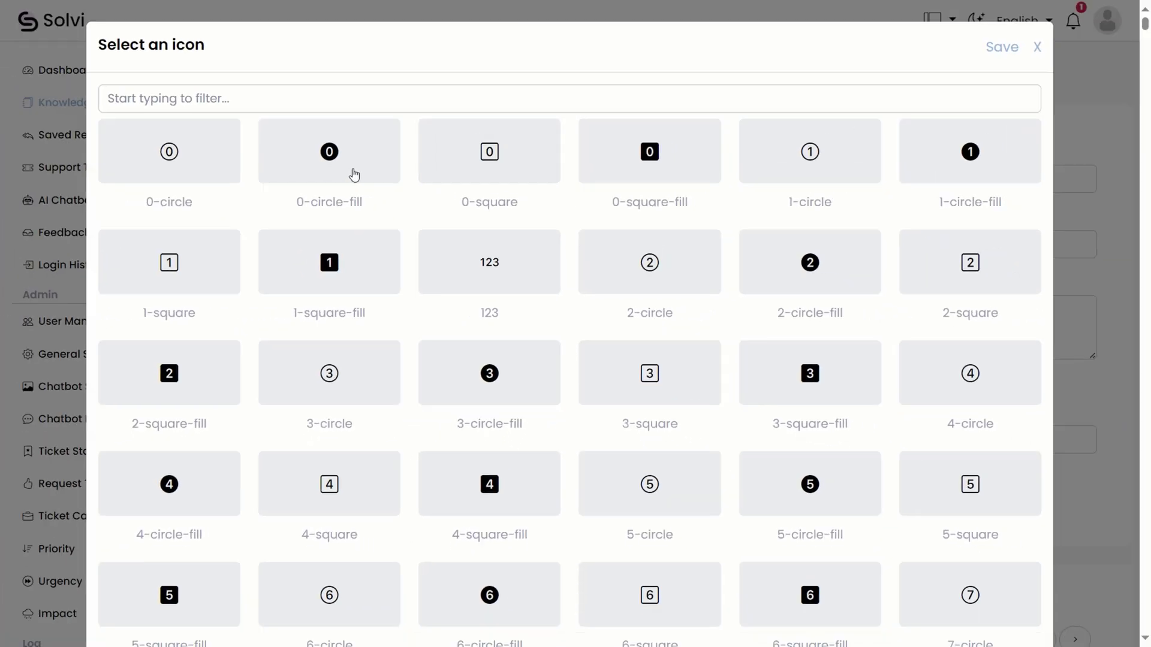
{"action": "left_click", "coordinate": [522, 98]}
{"action": "type", "text": "question"}
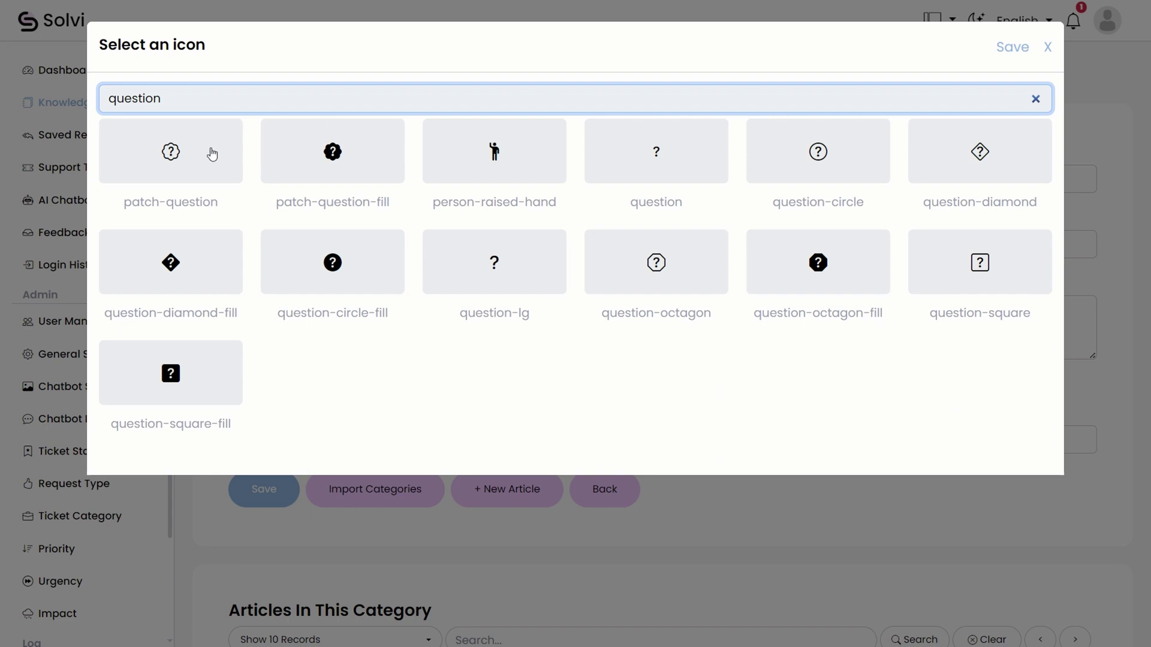
{"action": "left_click", "coordinate": [212, 154]}
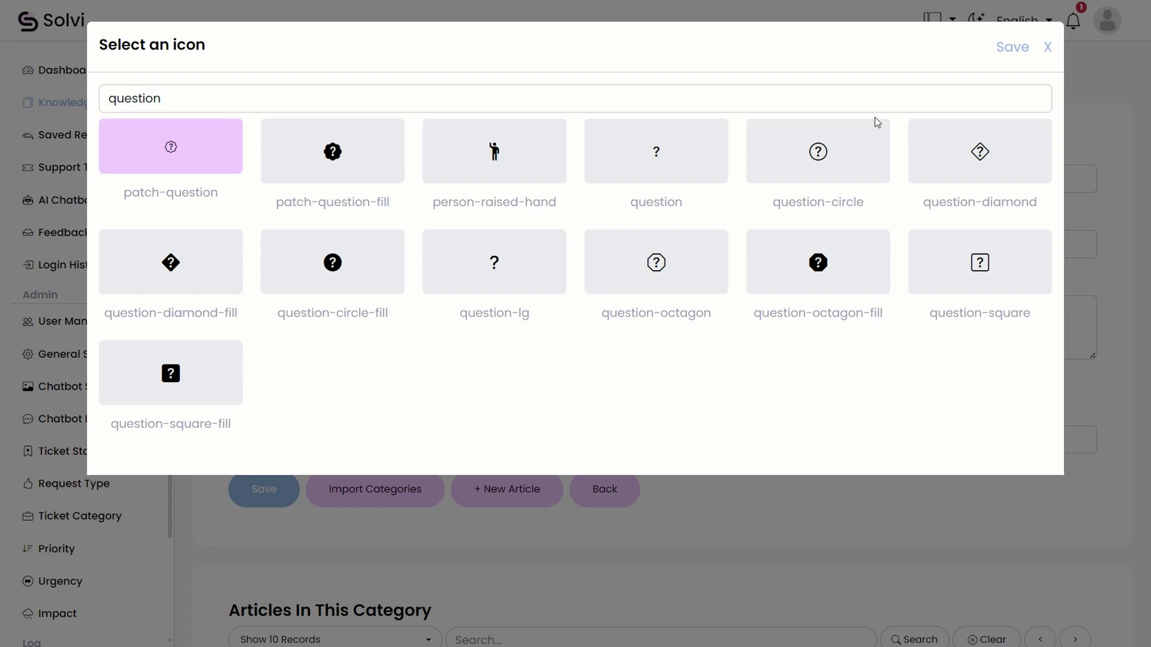
{"action": "left_click", "coordinate": [1012, 49]}
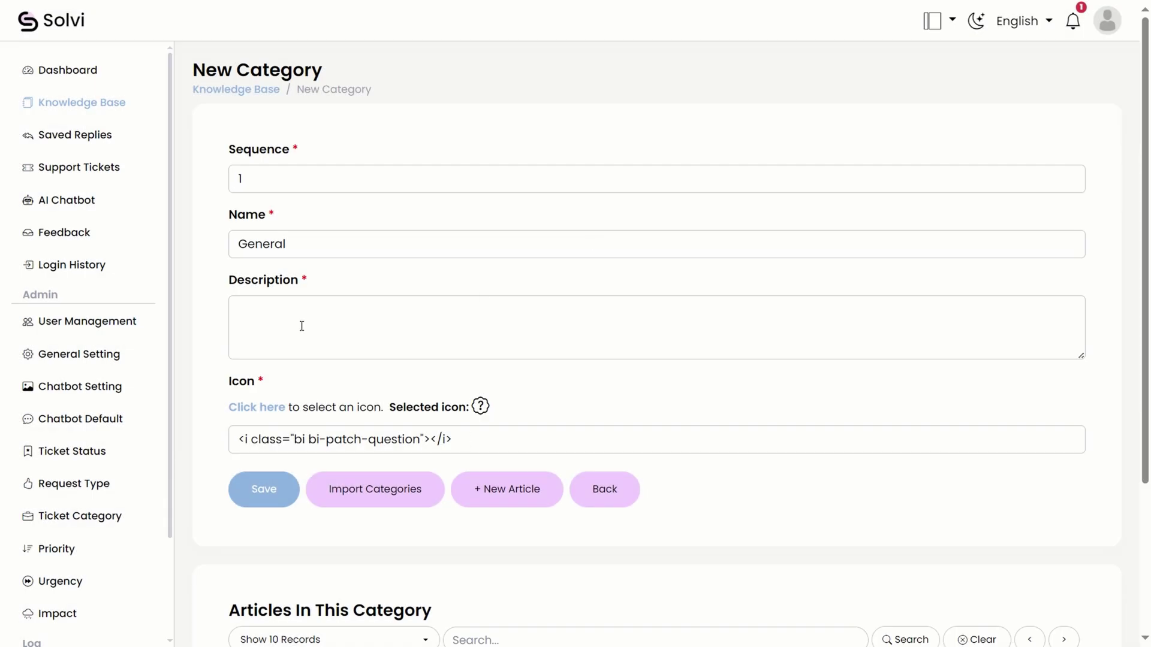
Set the description to 'General questions', then go back without saving.
{"action": "left_click", "coordinate": [324, 322]}
{"action": "double_click", "coordinate": [268, 248]}
{"action": "left_click", "coordinate": [310, 323]}
{"action": "key", "text": "ctrl+v"}
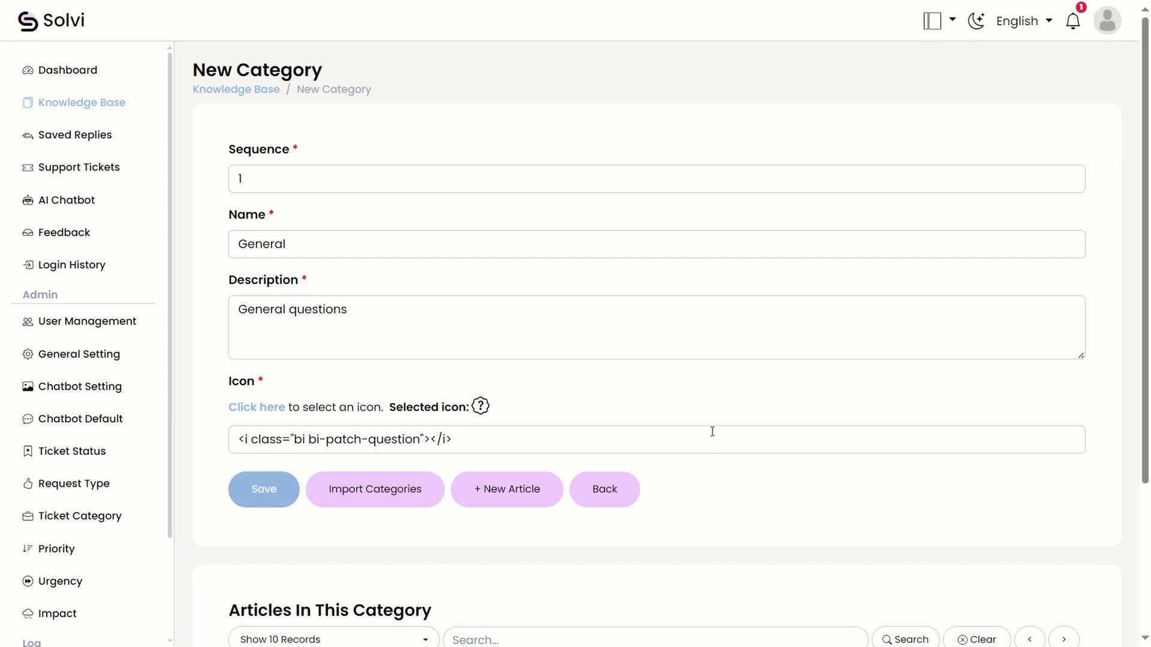
{"action": "left_click", "coordinate": [629, 490]}
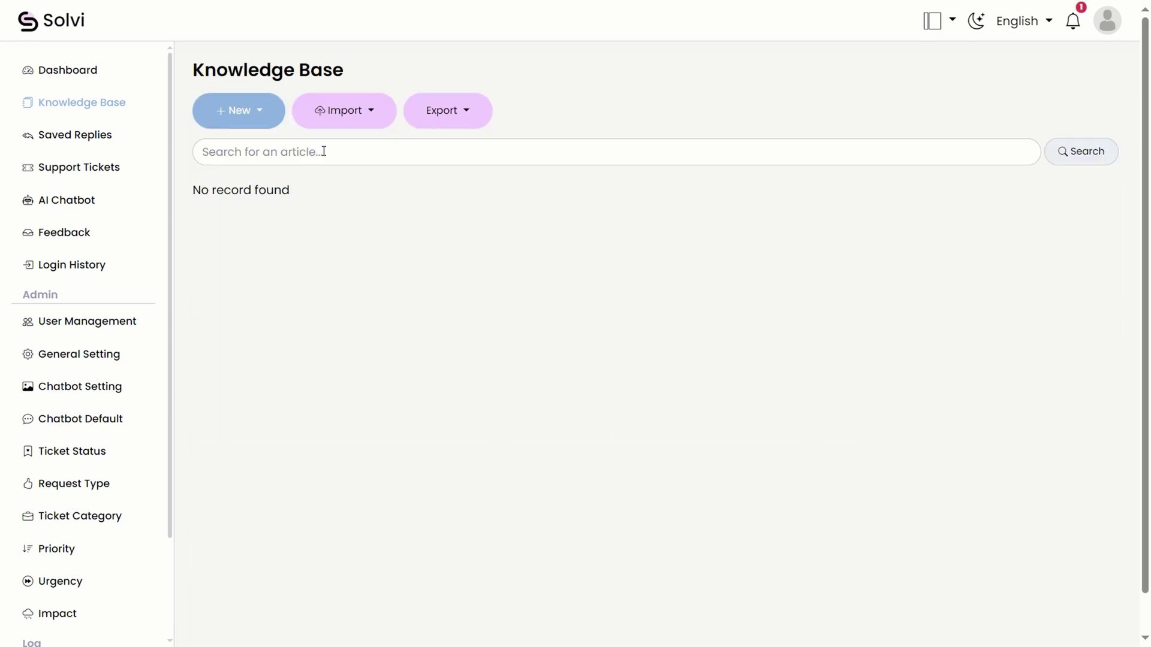
Open the category import page and inspect cells A2–C2 of HelpCenterCategoryTemplate.xlsx.
{"action": "left_click", "coordinate": [356, 109]}
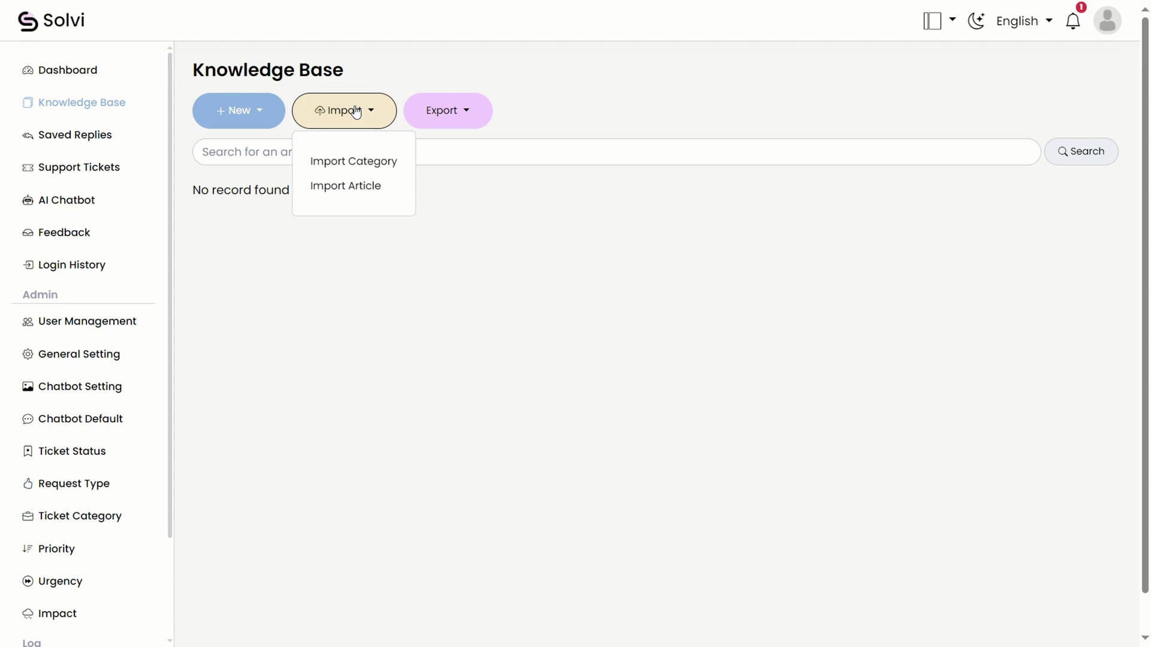
{"action": "left_click", "coordinate": [355, 163]}
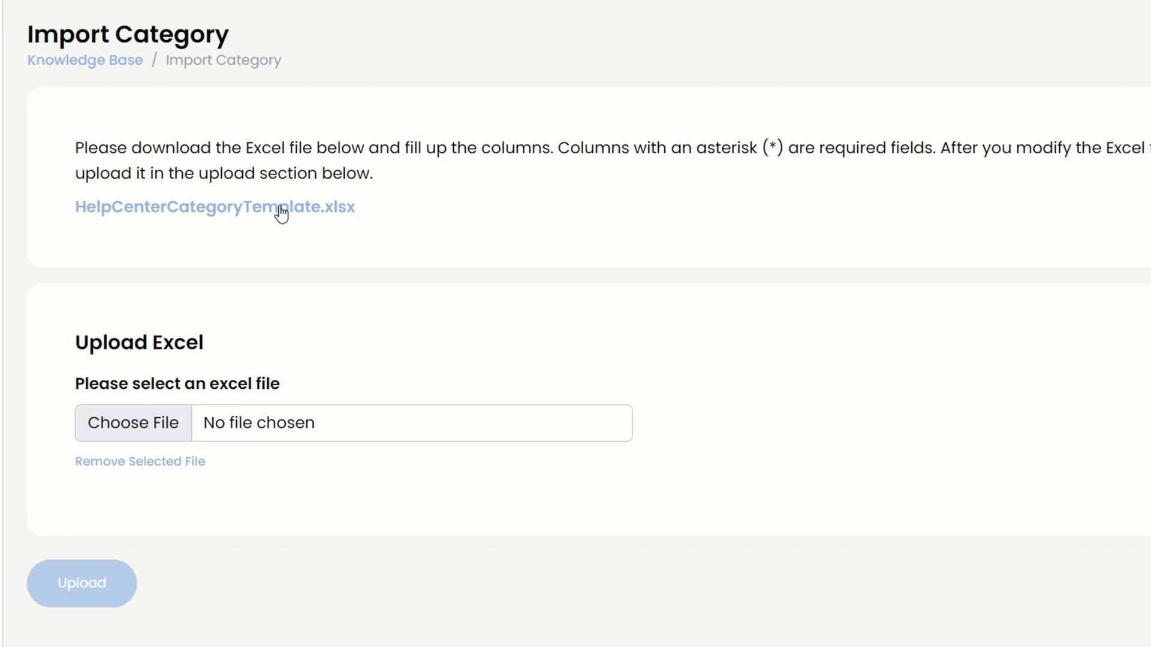
{"action": "left_click", "coordinate": [298, 205]}
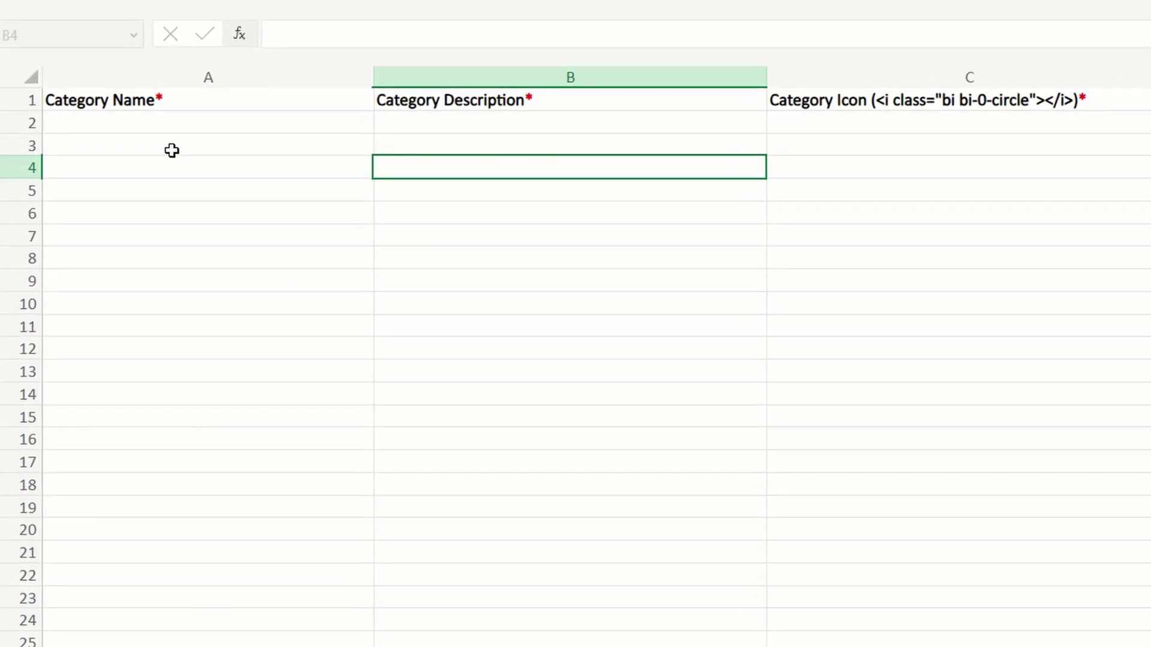
{"action": "left_click", "coordinate": [140, 123]}
{"action": "left_click", "coordinate": [470, 130]}
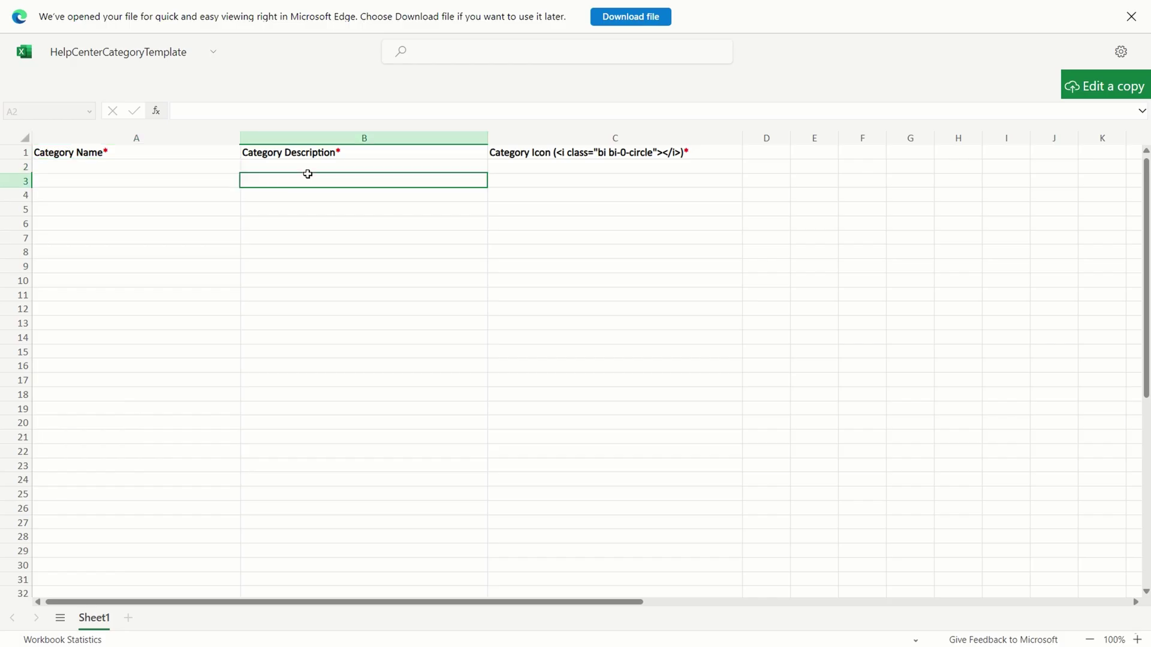
{"action": "left_click", "coordinate": [843, 130]}
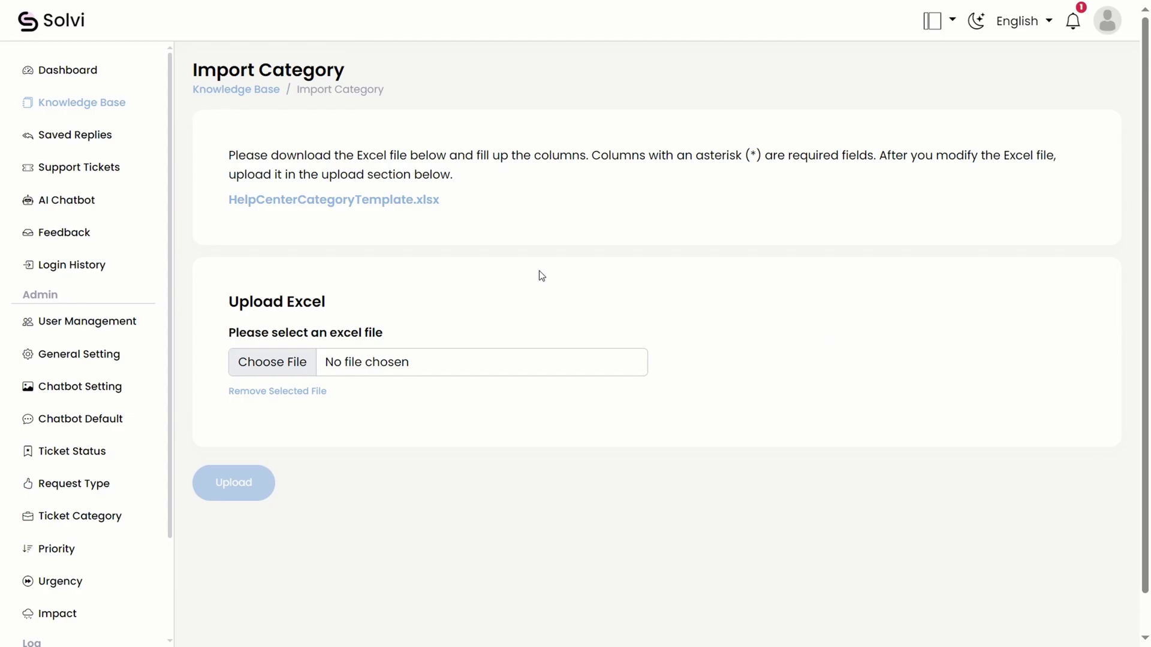
Upload the filled category template file to import the six categories.
{"action": "left_click", "coordinate": [495, 363]}
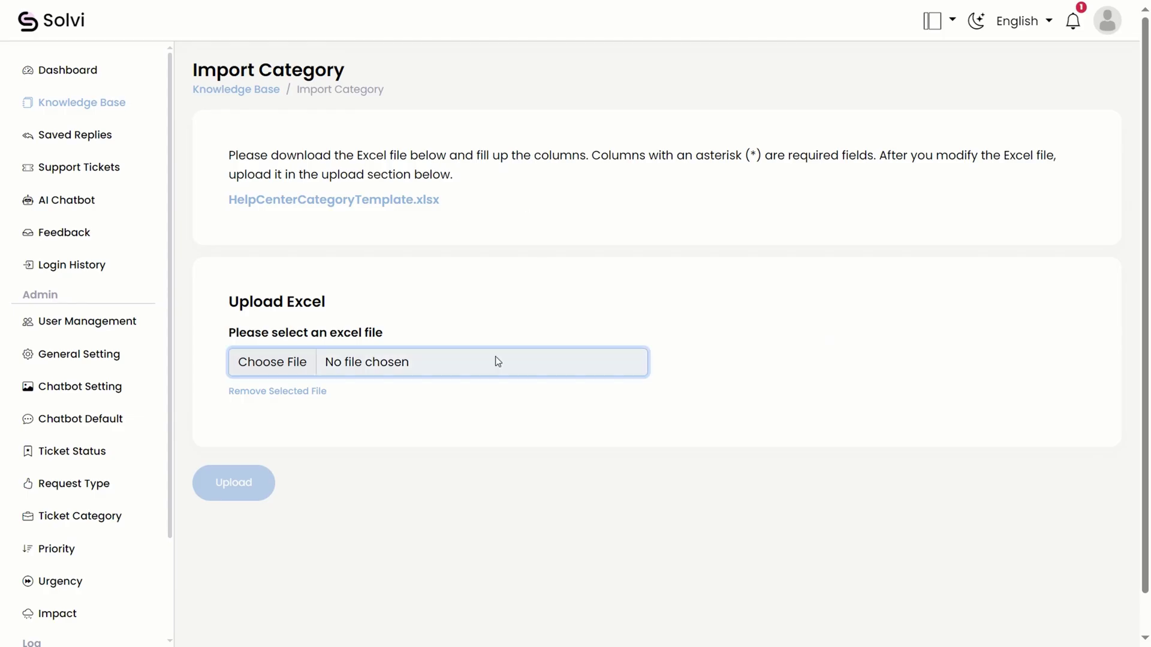
{"action": "left_click", "coordinate": [589, 385]}
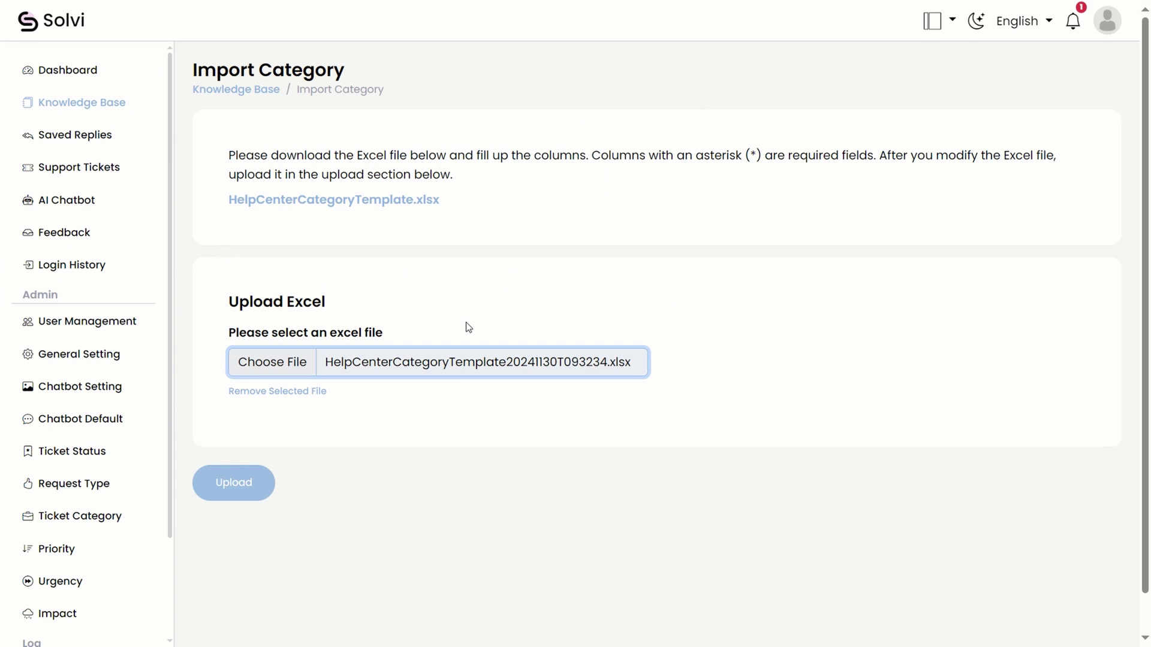
{"action": "left_click", "coordinate": [231, 482]}
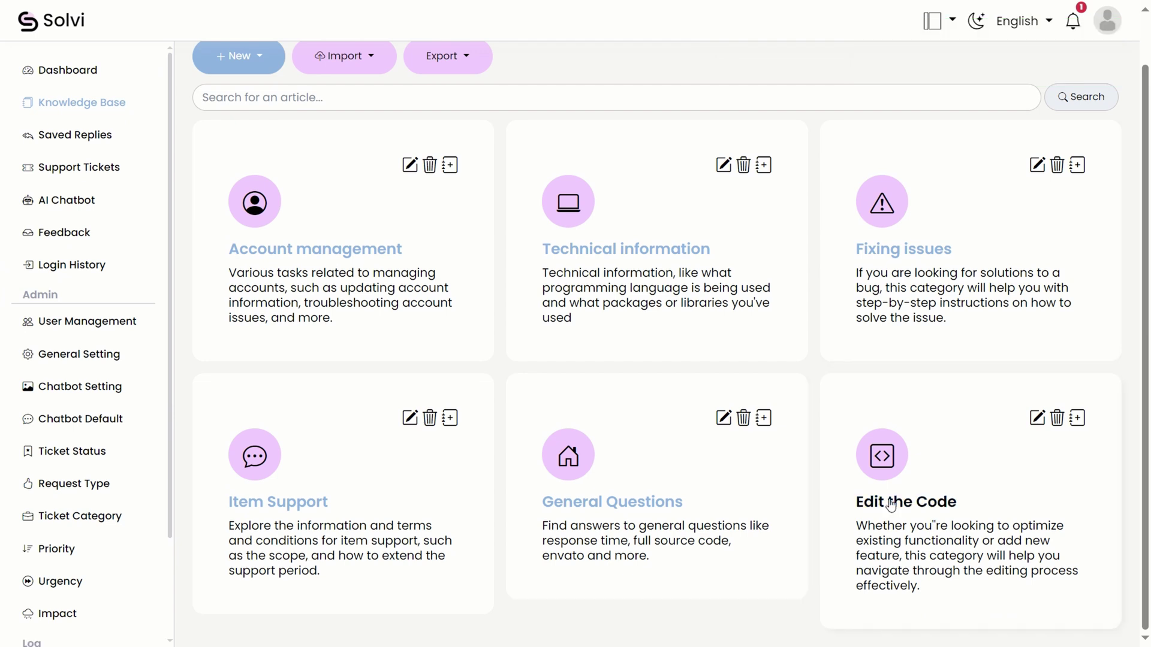
Browse the Edit the Code, Technical information and Account management categories.
{"action": "left_click", "coordinate": [860, 503]}
{"action": "left_click", "coordinate": [252, 90]}
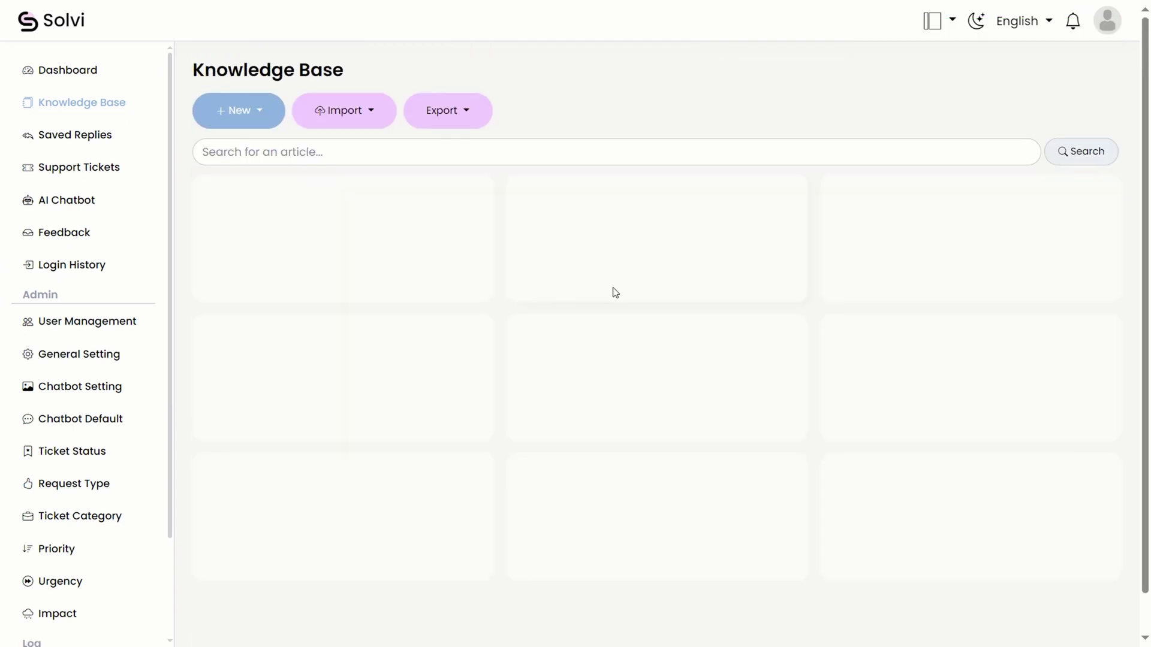
{"action": "left_click", "coordinate": [624, 308]}
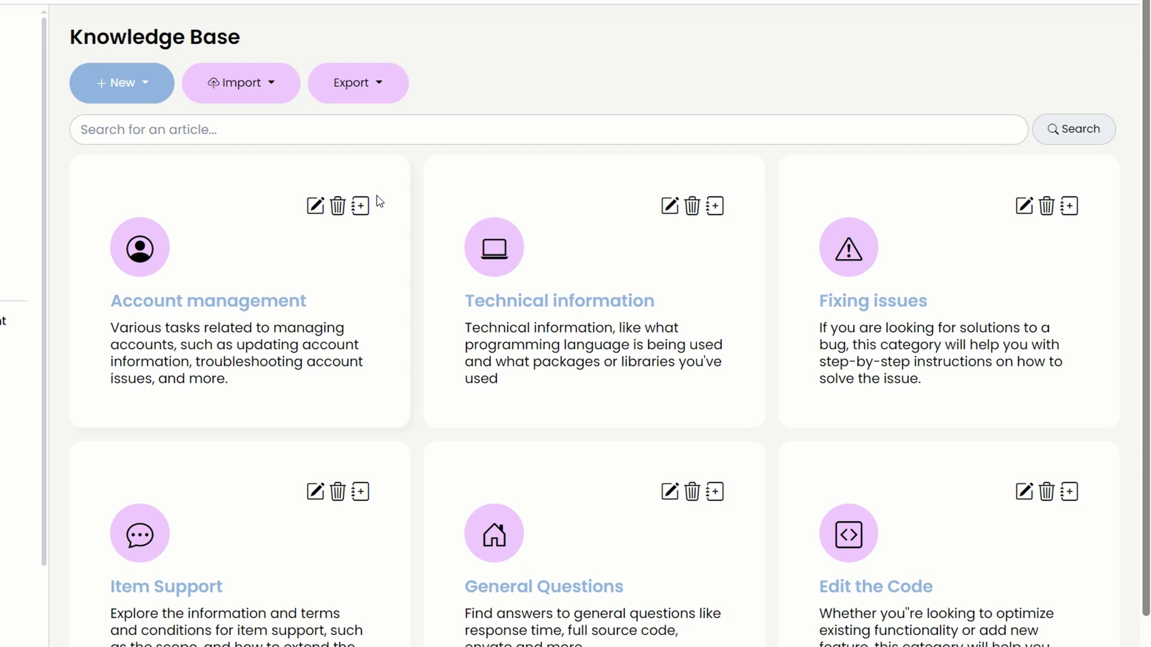
{"action": "left_click", "coordinate": [361, 207]}
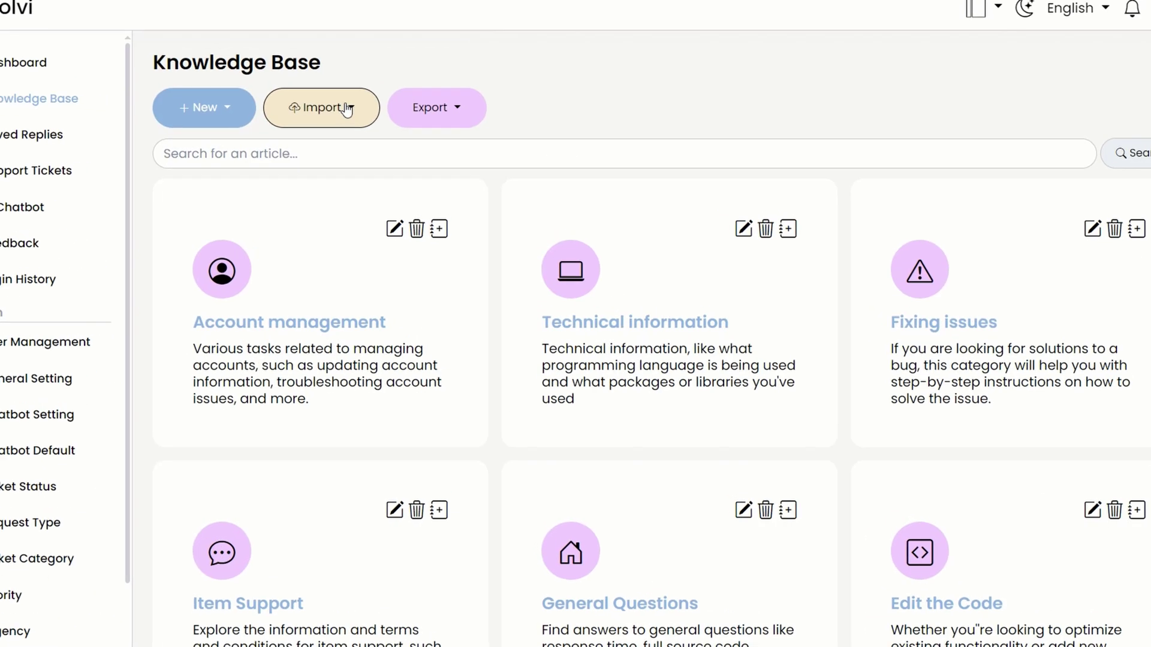
Import articles from the filled HelpCenterArticleTemplate Excel file.
{"action": "left_click", "coordinate": [346, 110]}
{"action": "left_click", "coordinate": [307, 195]}
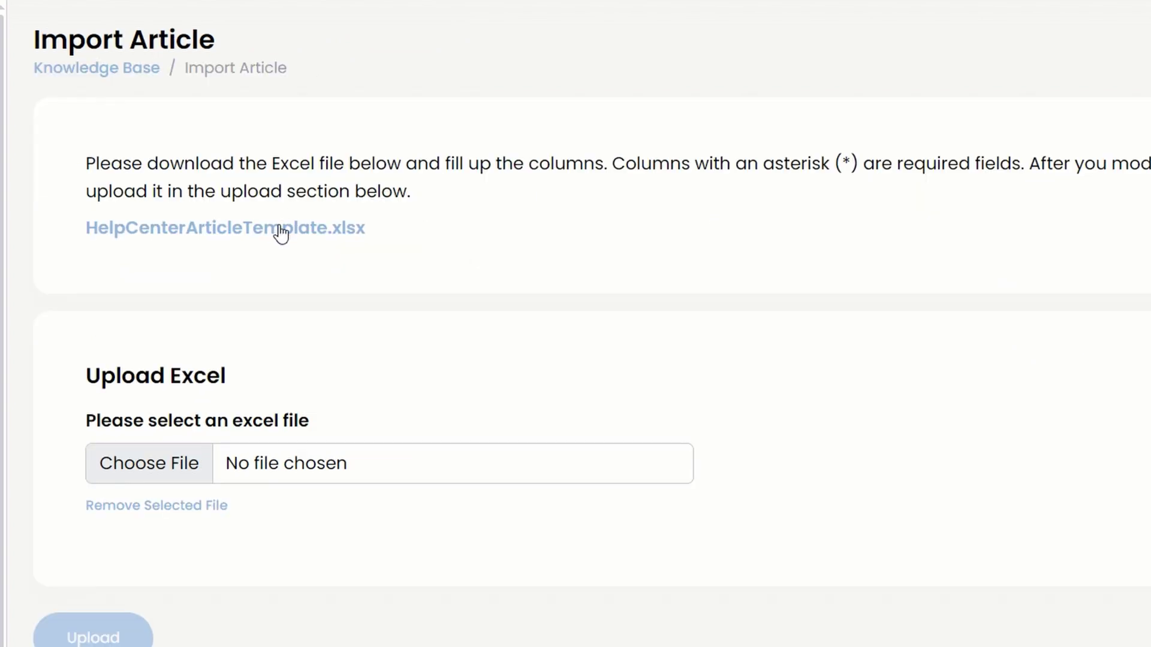
{"action": "right_click", "coordinate": [279, 233]}
{"action": "left_click", "coordinate": [321, 239]}
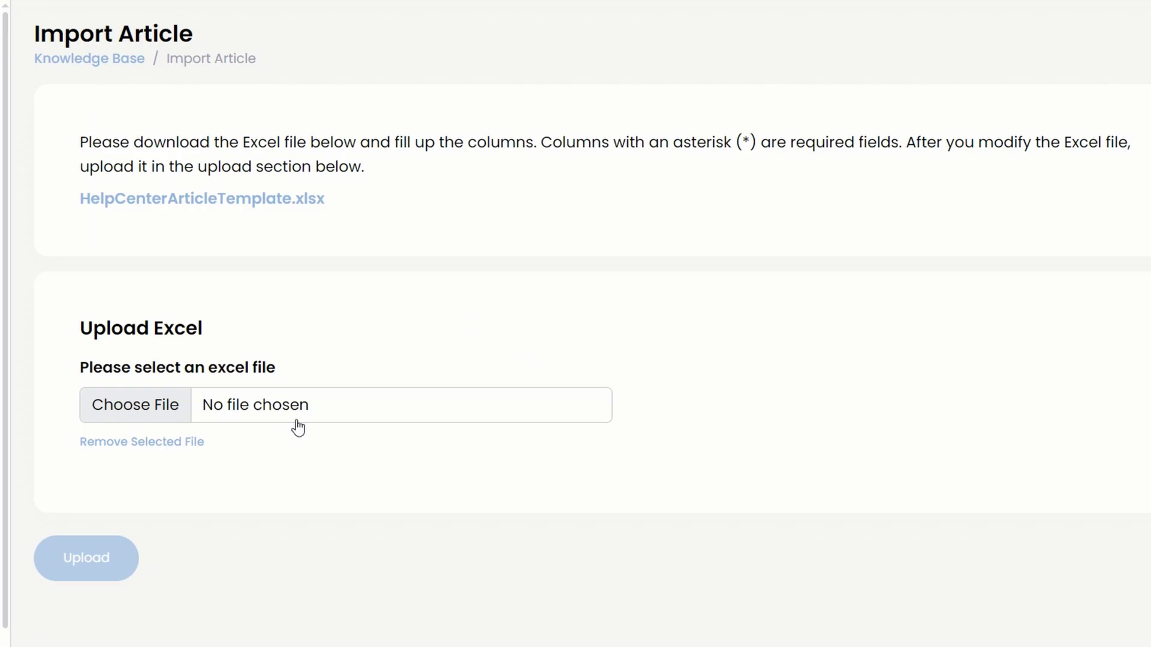
{"action": "left_click", "coordinate": [298, 428]}
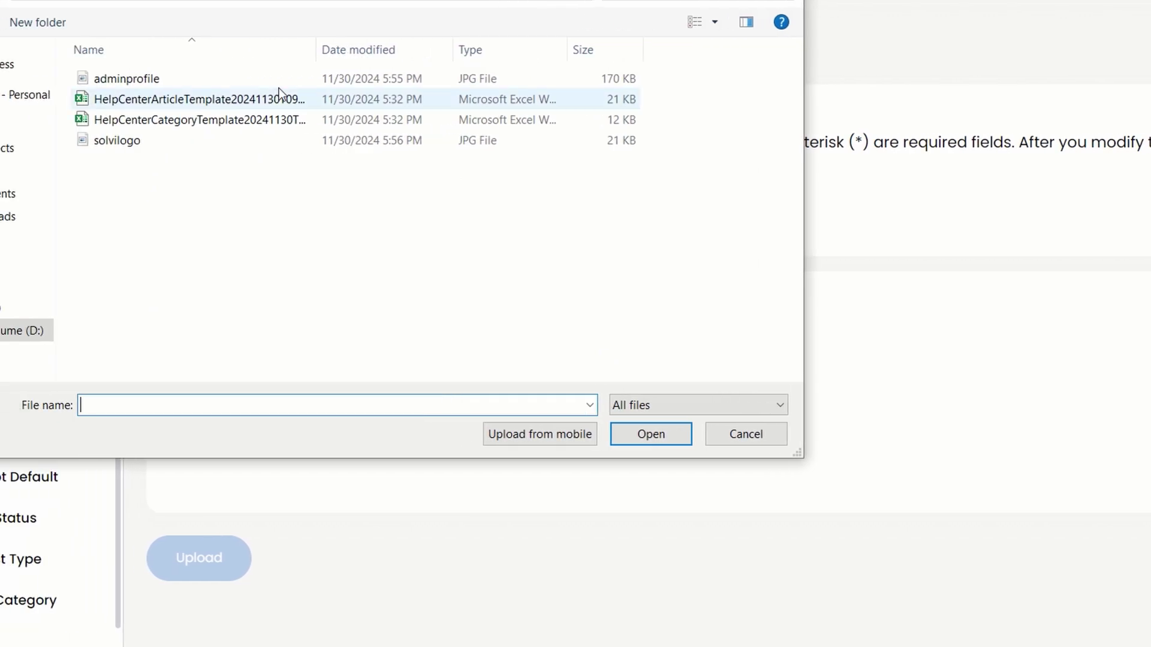
{"action": "left_click", "coordinate": [279, 96]}
{"action": "left_click", "coordinate": [630, 432]}
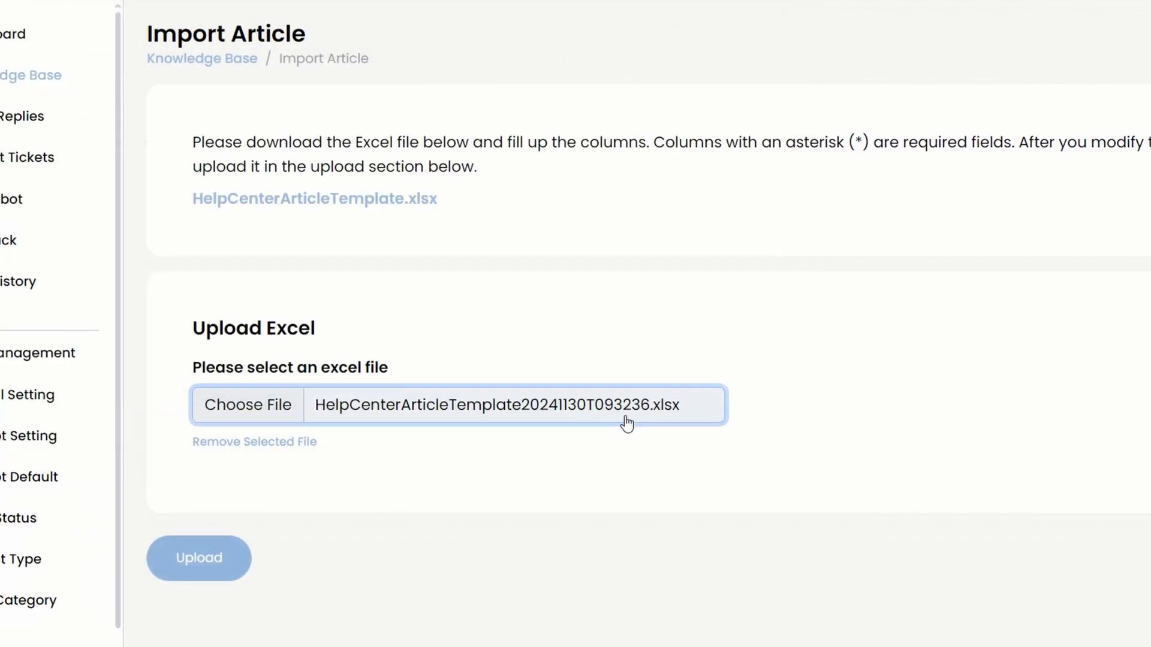
{"action": "left_click", "coordinate": [210, 557]}
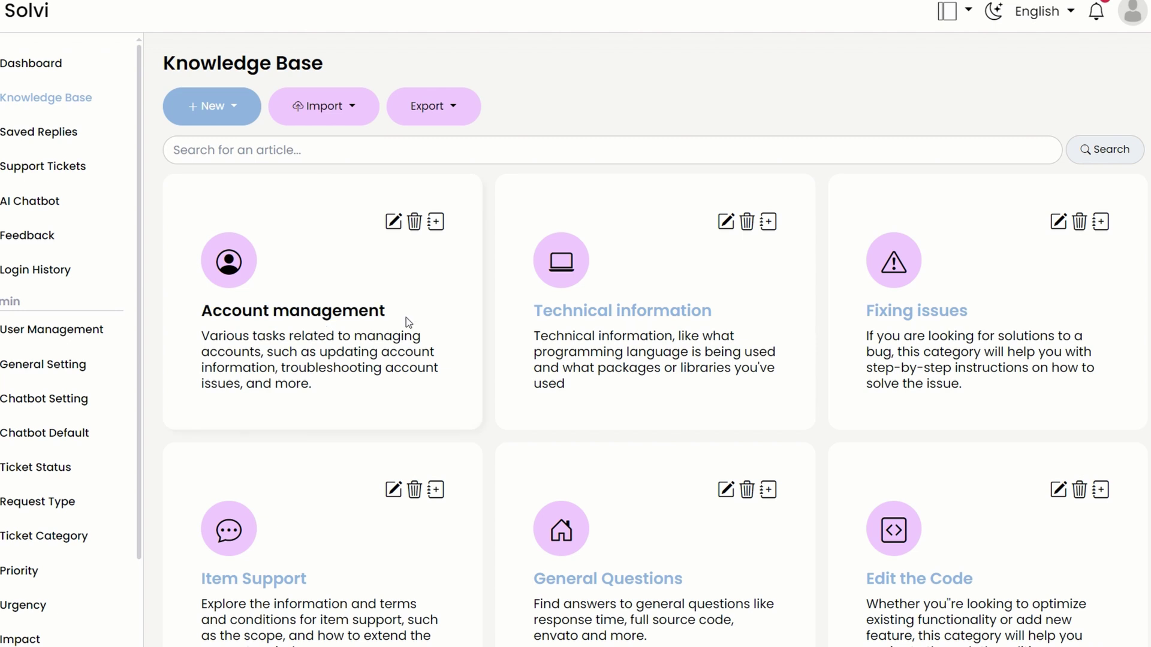
Open 'How do I change my profile picture?' under Account management for editing.
{"action": "left_click", "coordinate": [405, 318]}
{"action": "left_click", "coordinate": [312, 170]}
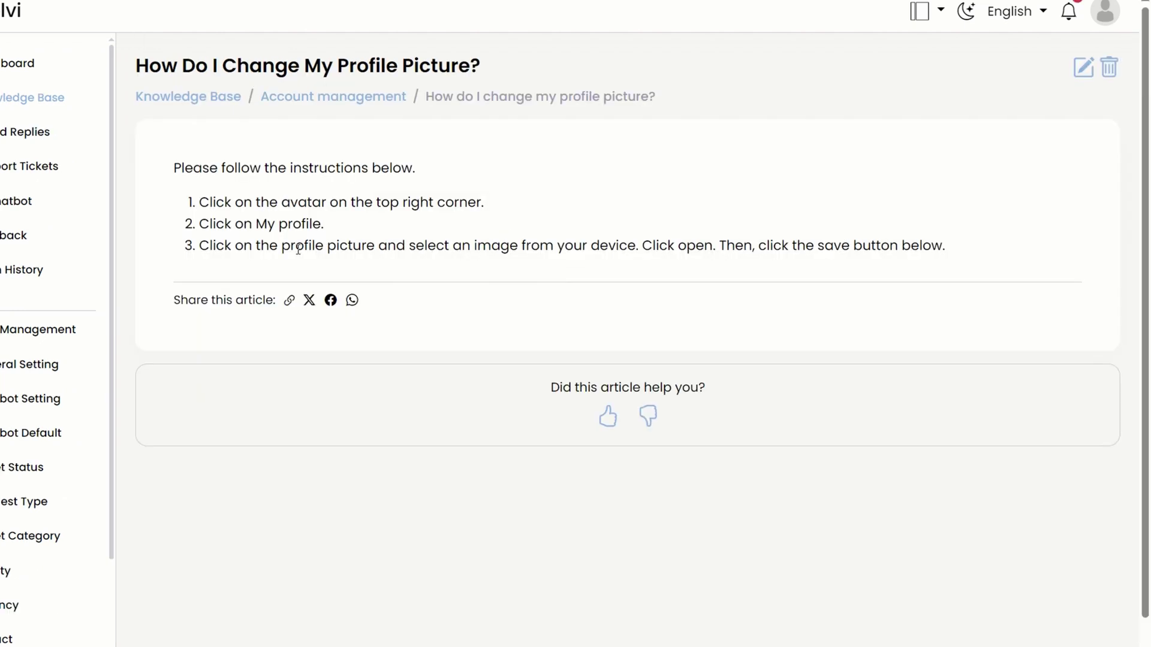
{"action": "left_click", "coordinate": [1084, 68]}
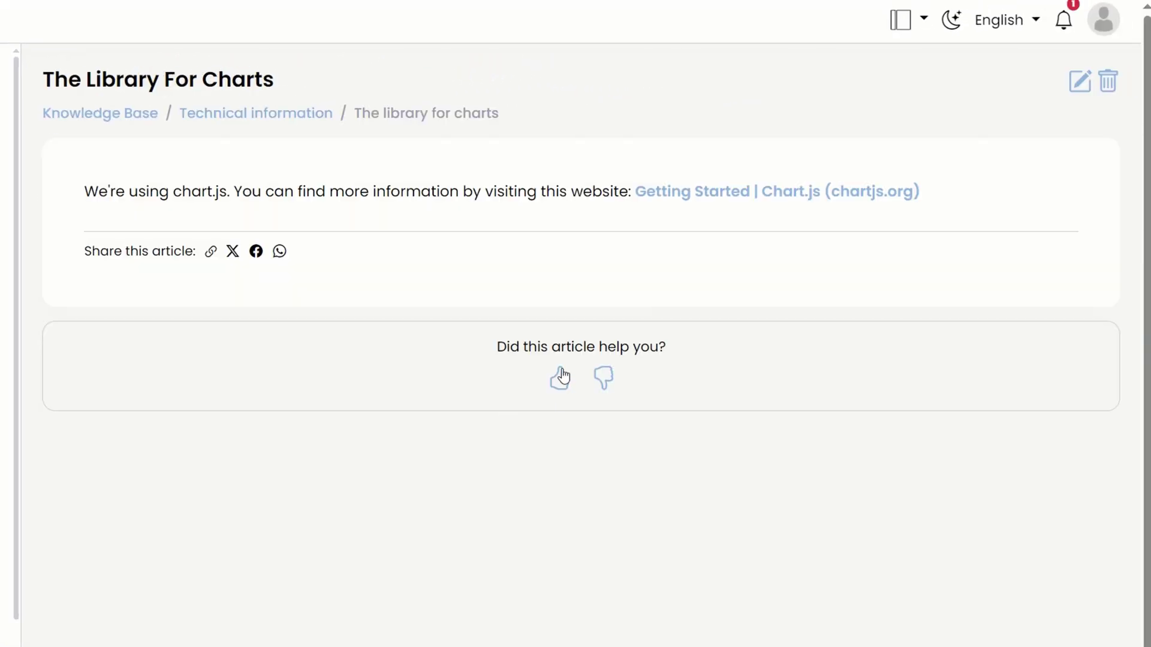
Give The Library For Charts a thumbs-up without submitting feedback, then check the Export options.
{"action": "left_click", "coordinate": [562, 376]}
{"action": "left_click", "coordinate": [407, 437]}
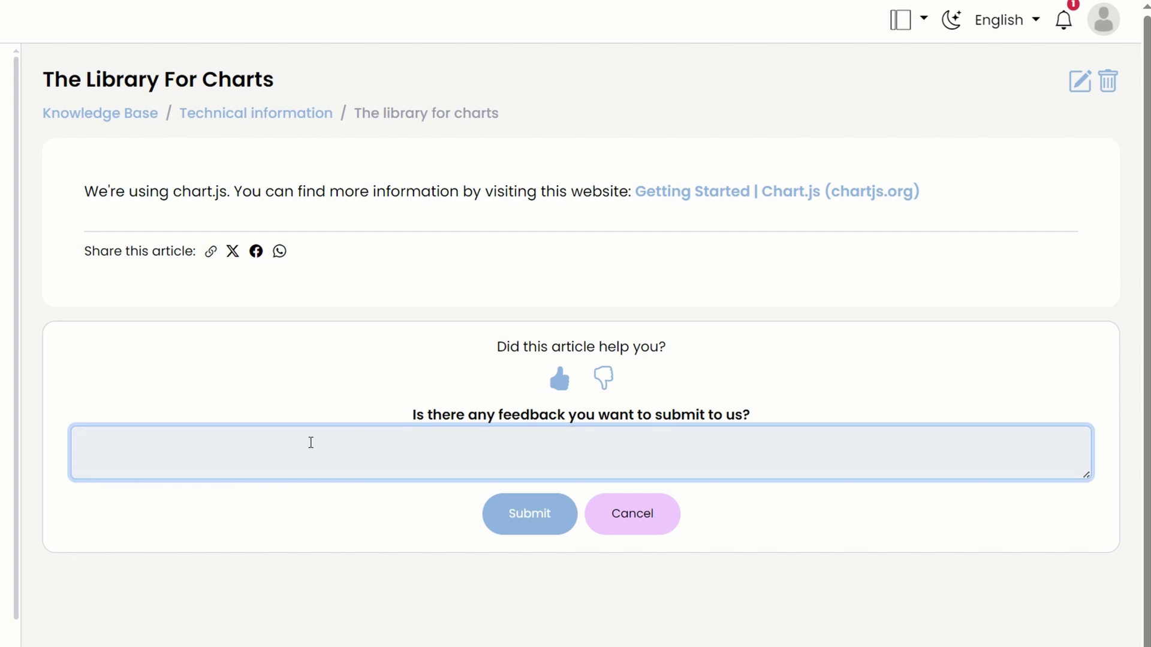
{"action": "left_click", "coordinate": [577, 334]}
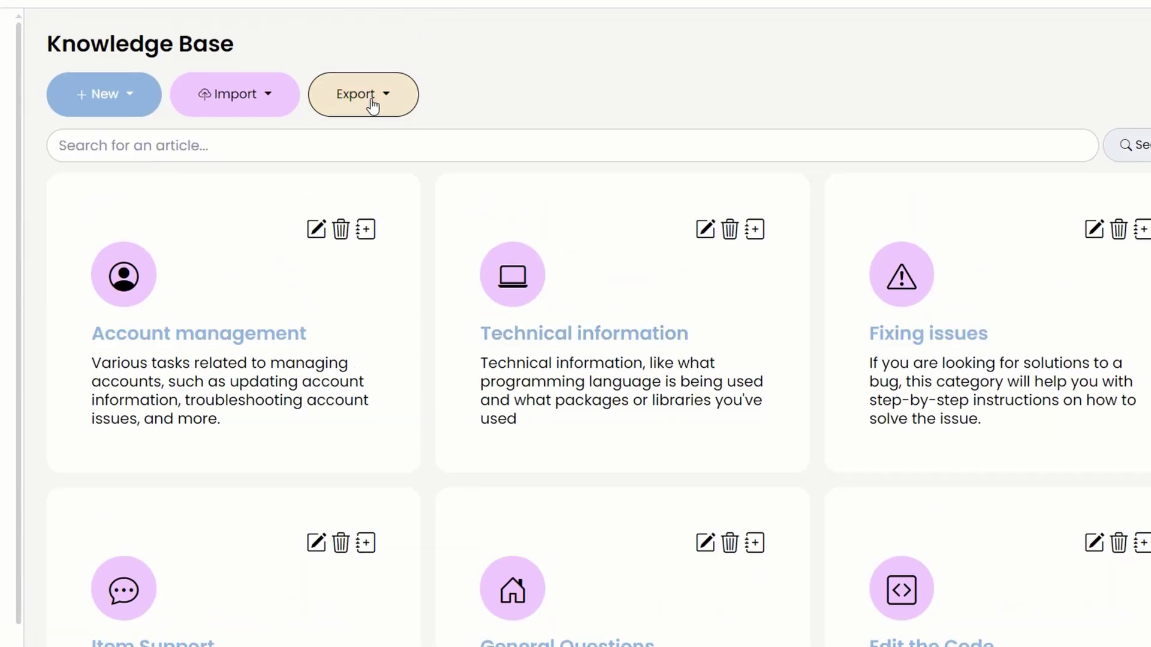
{"action": "left_click", "coordinate": [368, 103]}
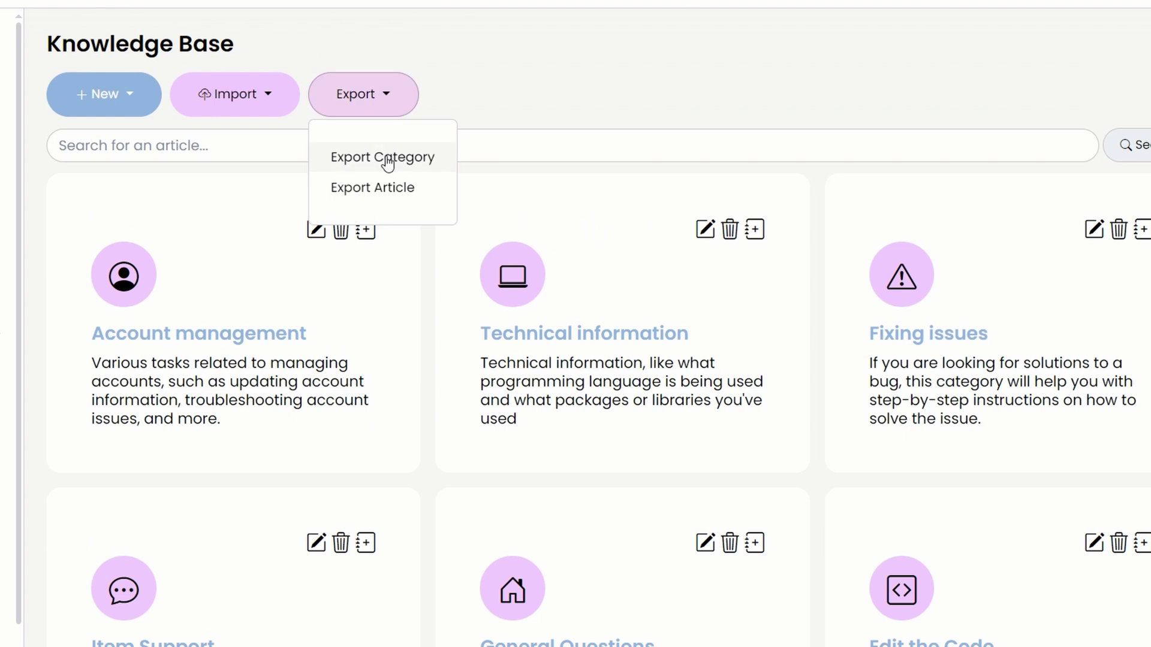
Create a General Questions article titled 'Can I pay with Paypal?' with URL can-i-pay-with-paypal.
{"action": "left_click", "coordinate": [529, 101]}
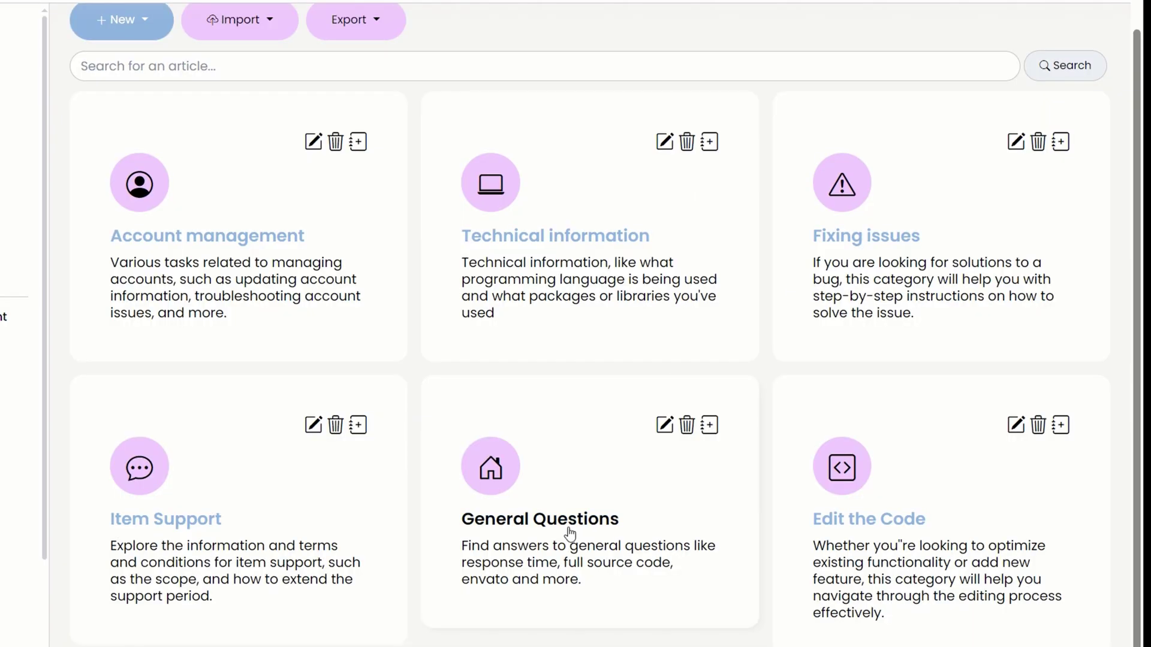
{"action": "left_click", "coordinate": [572, 644]}
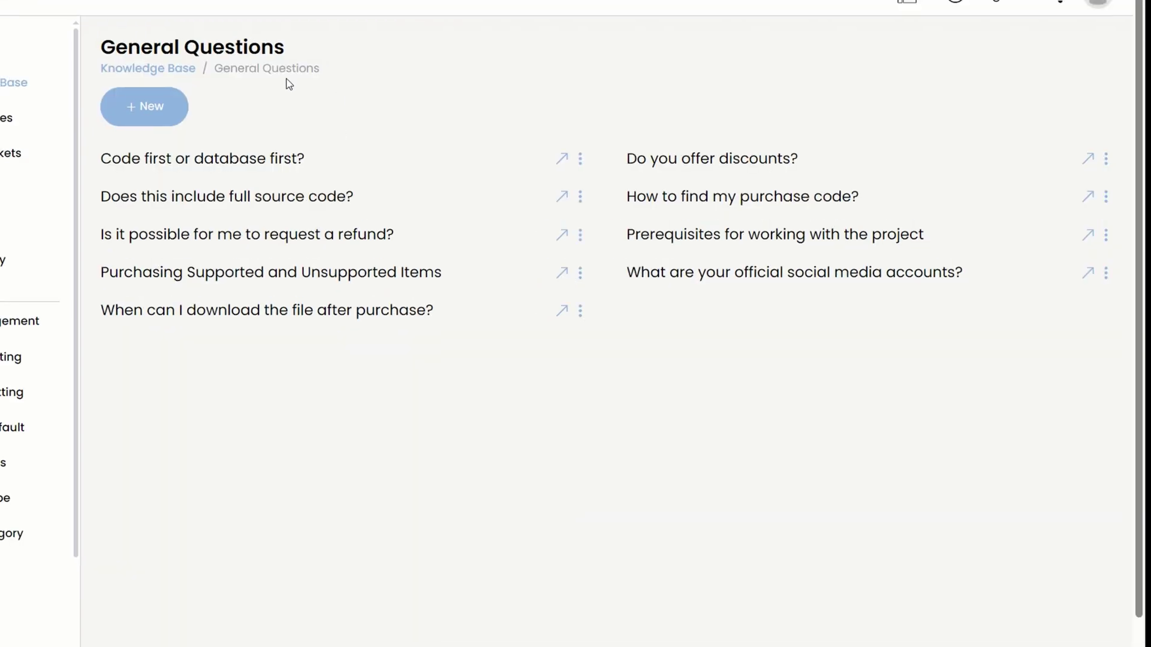
{"action": "left_click", "coordinate": [153, 97]}
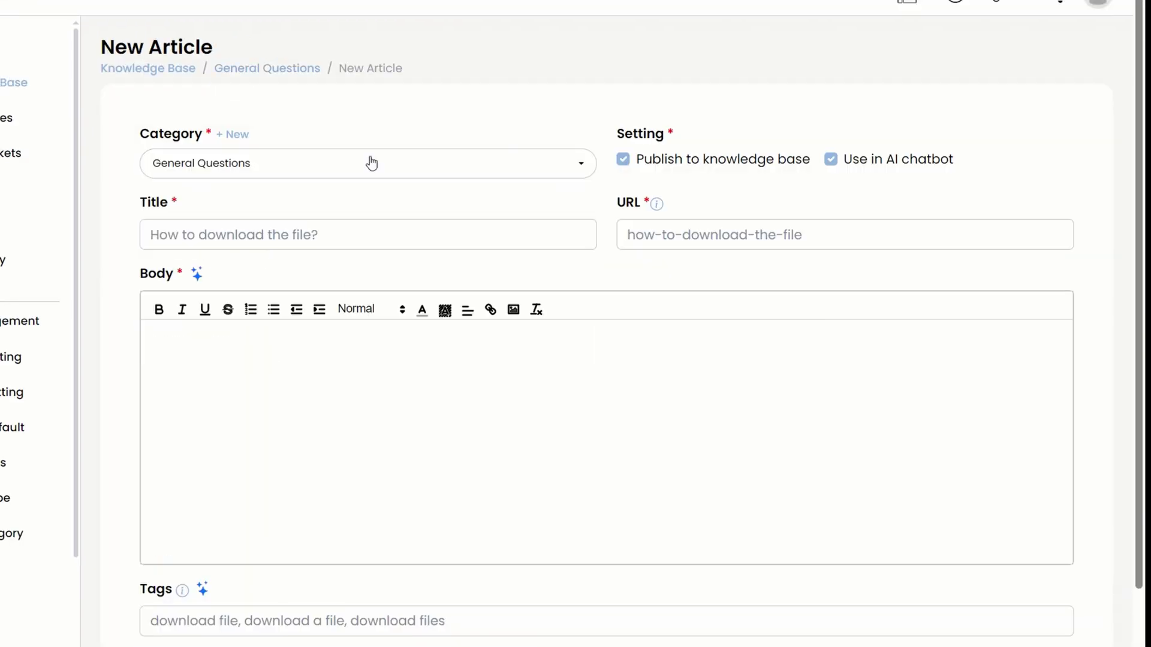
{"action": "left_click", "coordinate": [239, 223]}
{"action": "type", "text": "Can I"}
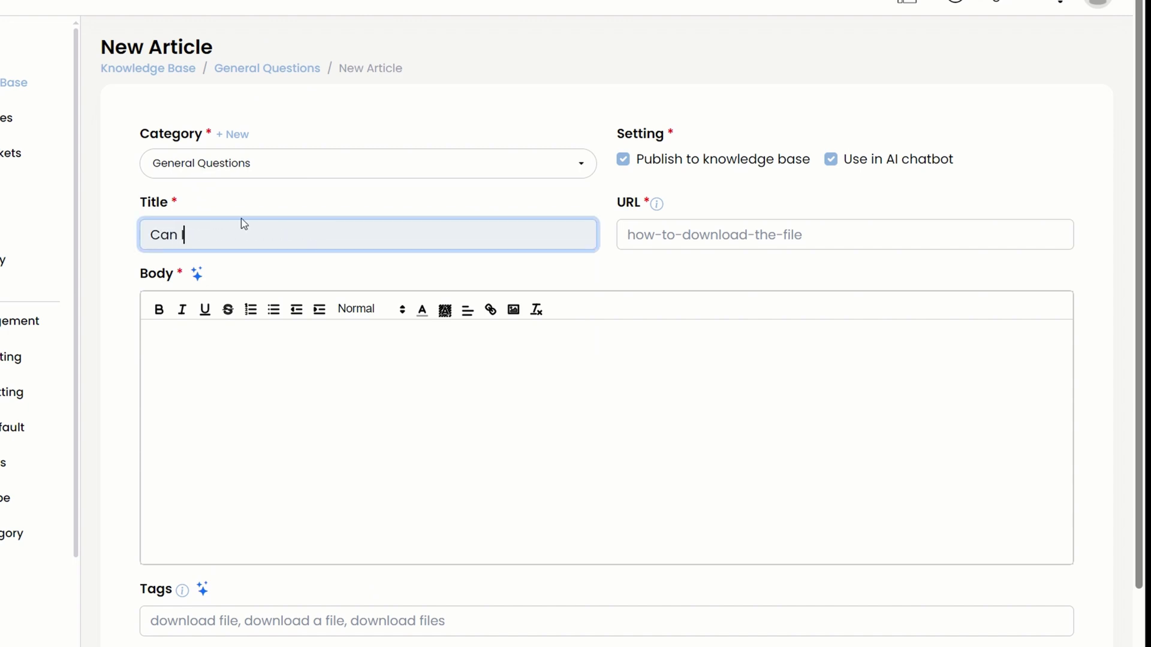
{"action": "type", "text": " pay with Paypal?"}
{"action": "left_click", "coordinate": [641, 277]}
{"action": "left_click", "coordinate": [858, 231]}
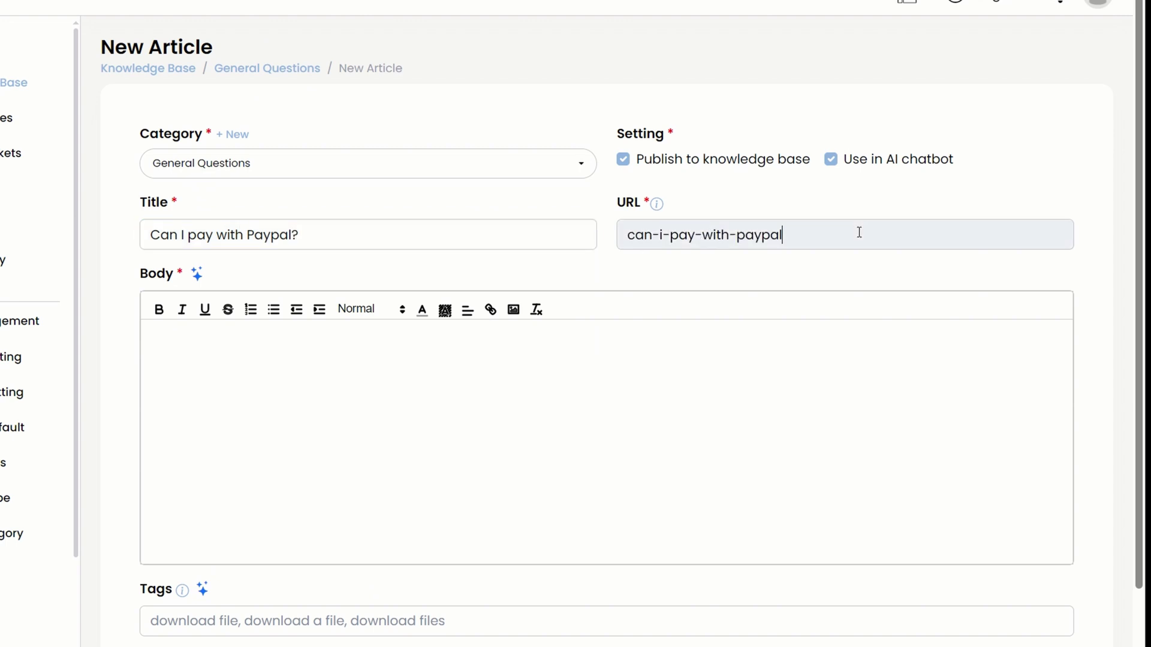
{"action": "key", "text": "ctrl+a"}
{"action": "left_click", "coordinate": [690, 265]}
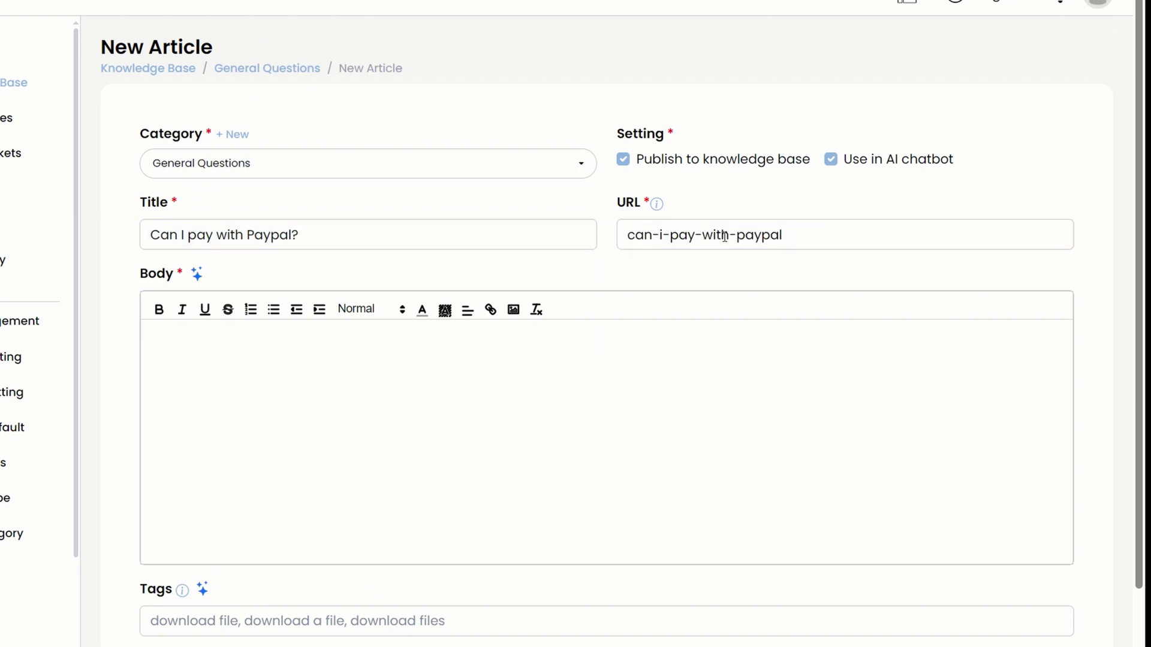
{"action": "mouse_move", "coordinate": [656, 206]}
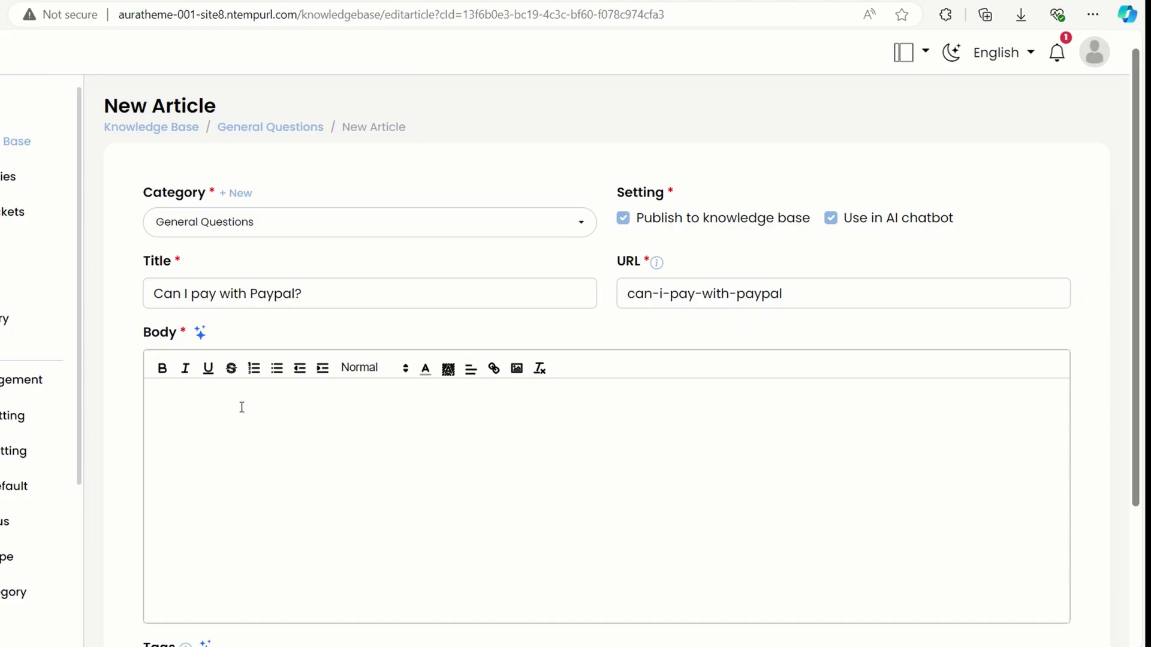
Fill the body with AI-generated Paypal payment steps and scroll through the result.
{"action": "scroll", "coordinate": [241, 407], "scroll_direction": "down", "scroll_amount": 1}
{"action": "left_click", "coordinate": [284, 223]}
{"action": "left_click", "coordinate": [180, 311]}
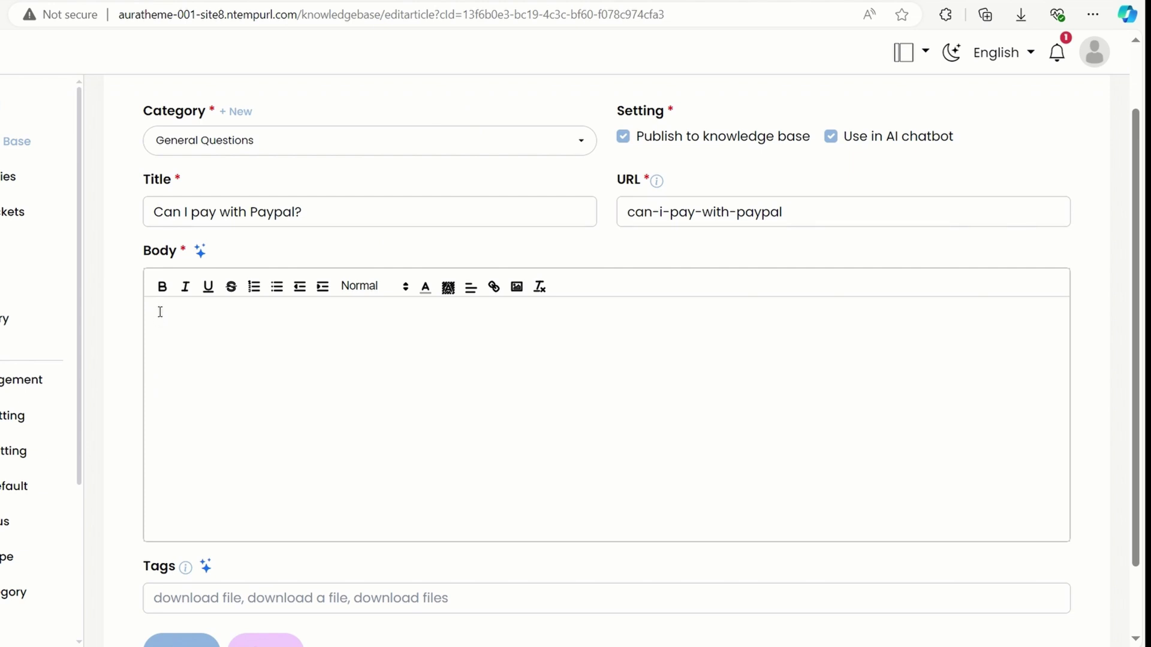
{"action": "scroll", "coordinate": [160, 311], "scroll_direction": "down", "scroll_amount": 2}
{"action": "left_click", "coordinate": [202, 169]}
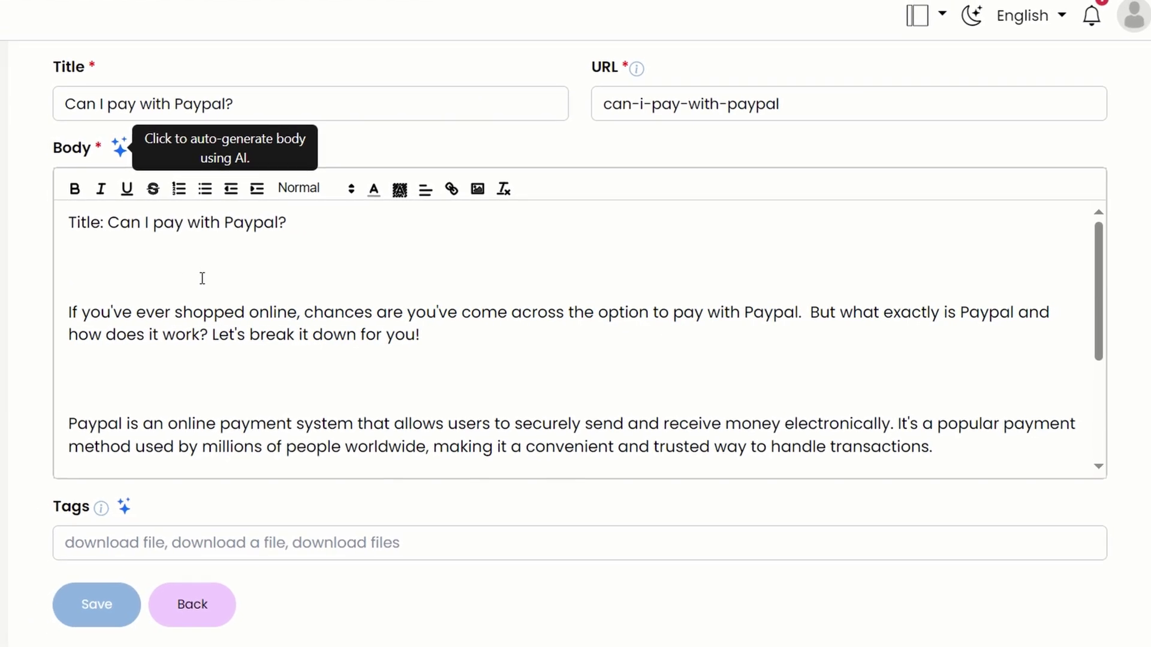
{"action": "scroll", "coordinate": [676, 308], "scroll_direction": "down", "scroll_amount": 4}
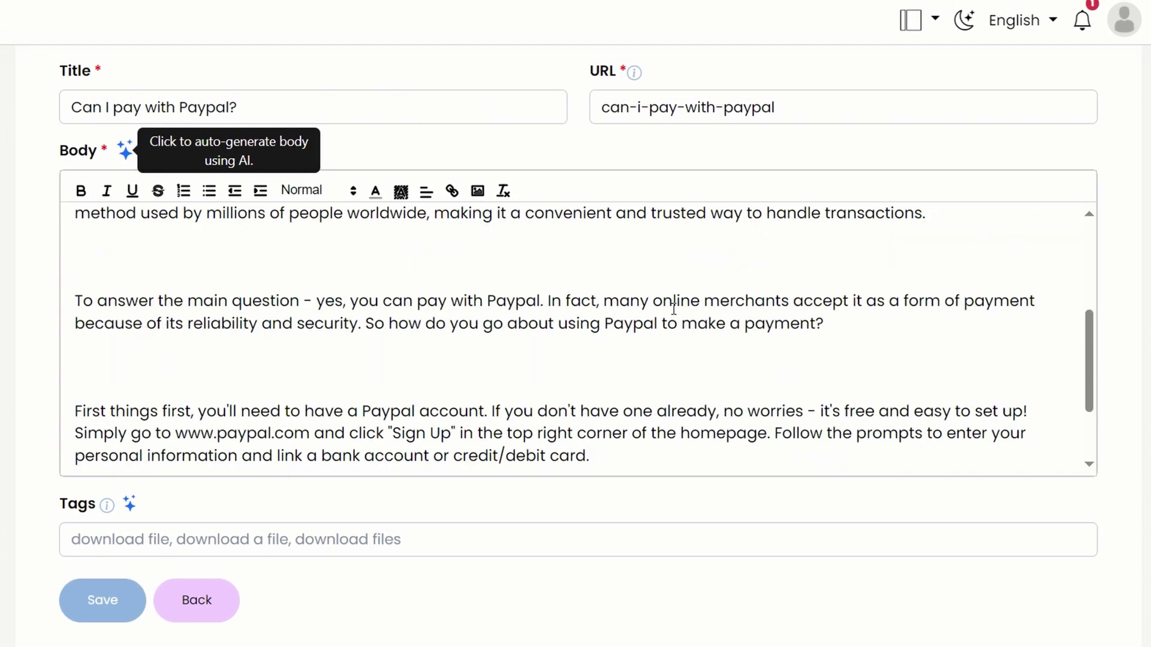
{"action": "scroll", "coordinate": [674, 308], "scroll_direction": "down", "scroll_amount": 2}
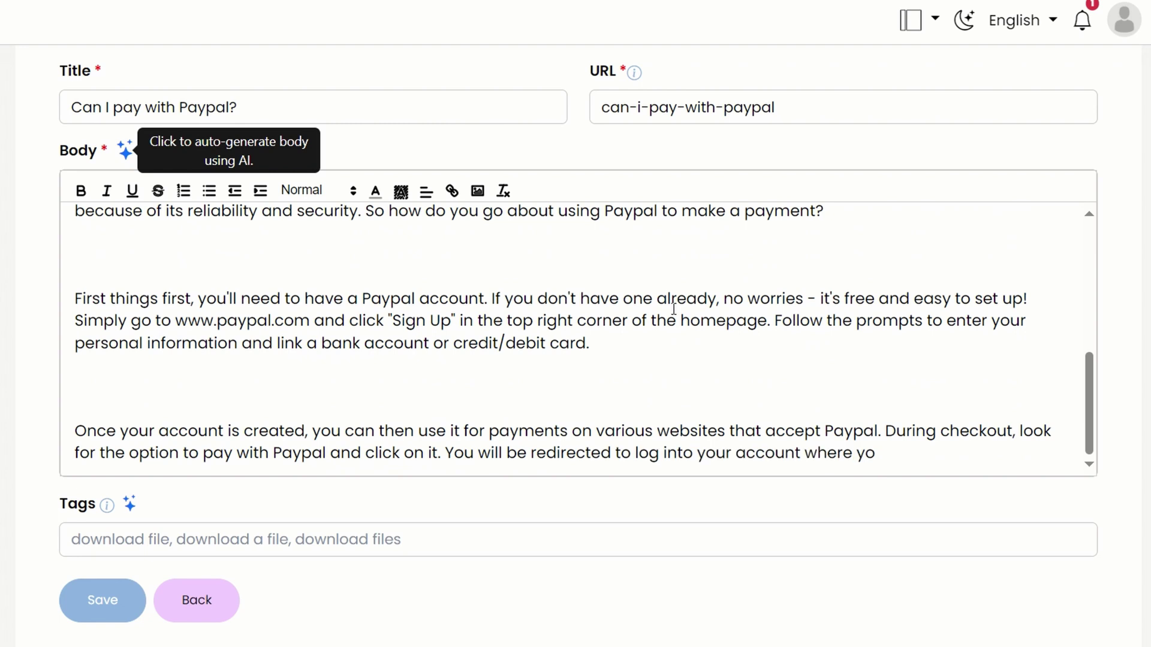
{"action": "scroll", "coordinate": [673, 316], "scroll_direction": "down", "scroll_amount": 2}
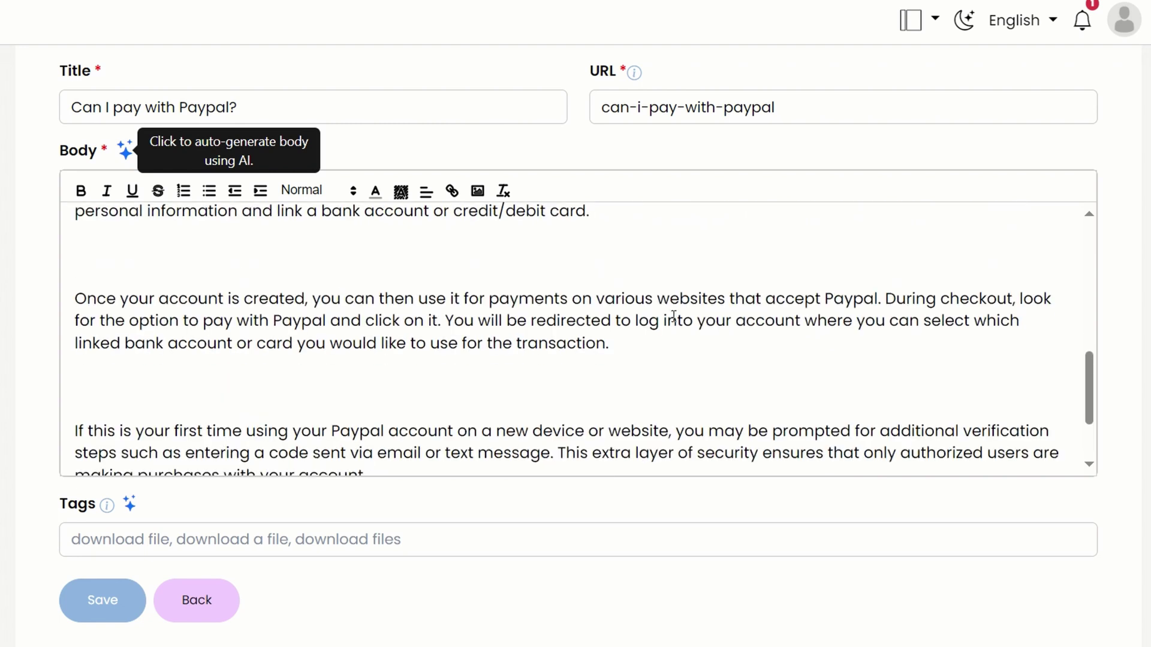
{"action": "scroll", "coordinate": [674, 316], "scroll_direction": "down", "scroll_amount": 3}
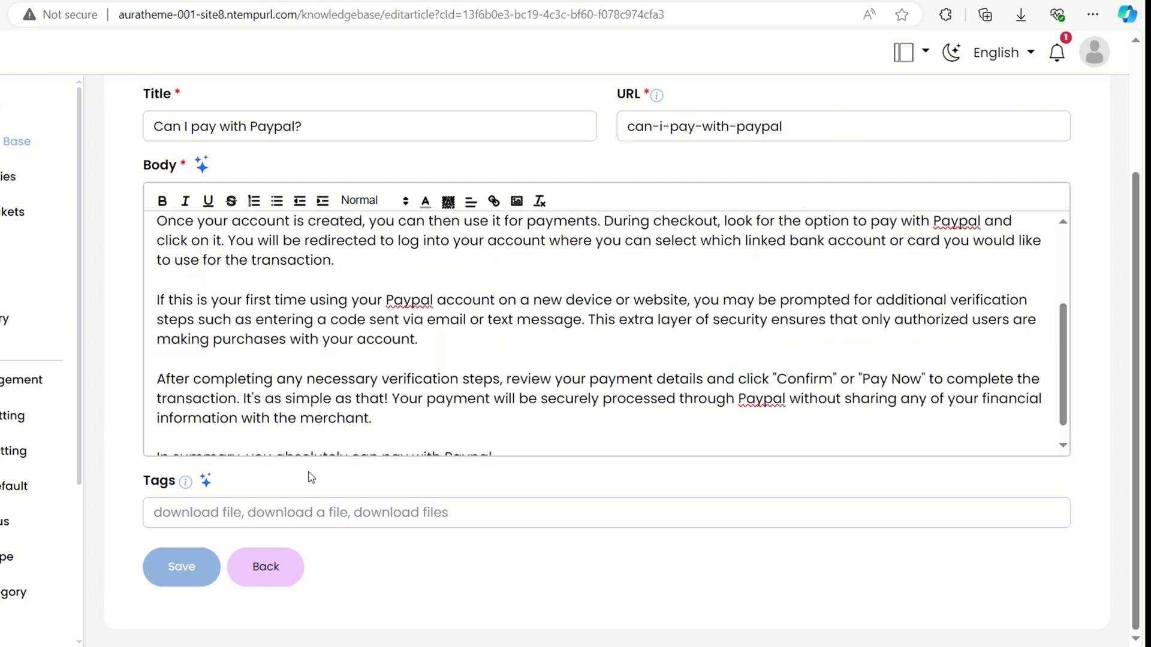
Add AI-generated Paypal tags and save the 'Can I pay with Paypal?' article.
{"action": "left_click", "coordinate": [203, 488]}
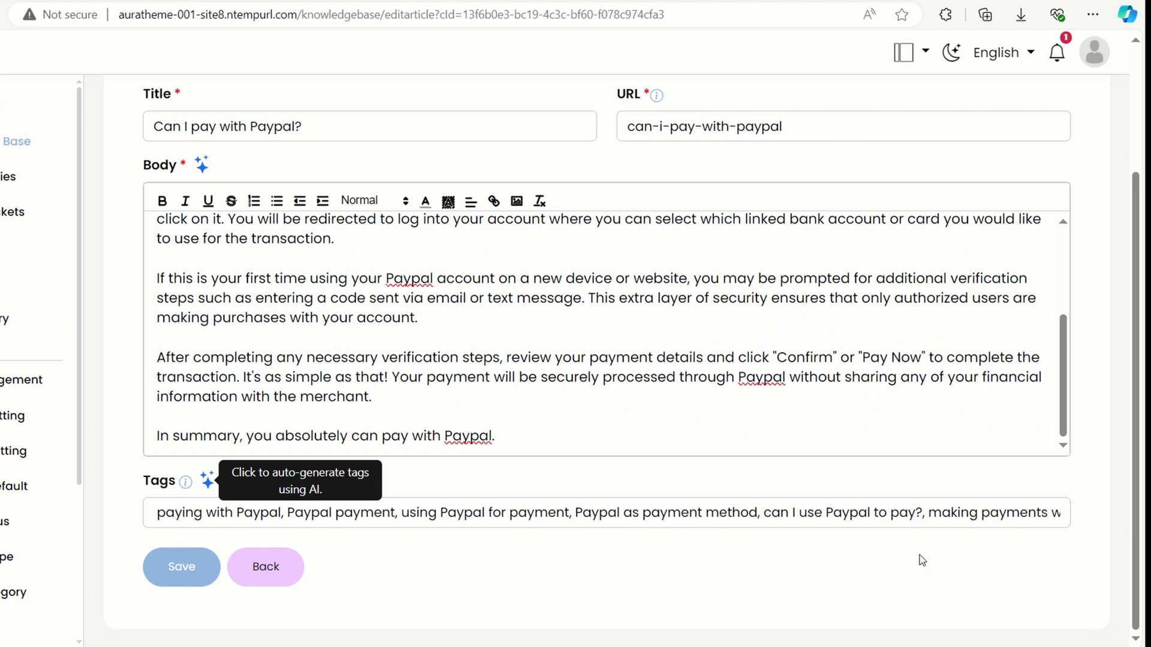
{"action": "left_click_drag", "start_coordinate": [713, 513], "coordinate": [1061, 515]}
{"action": "left_click", "coordinate": [1006, 548]}
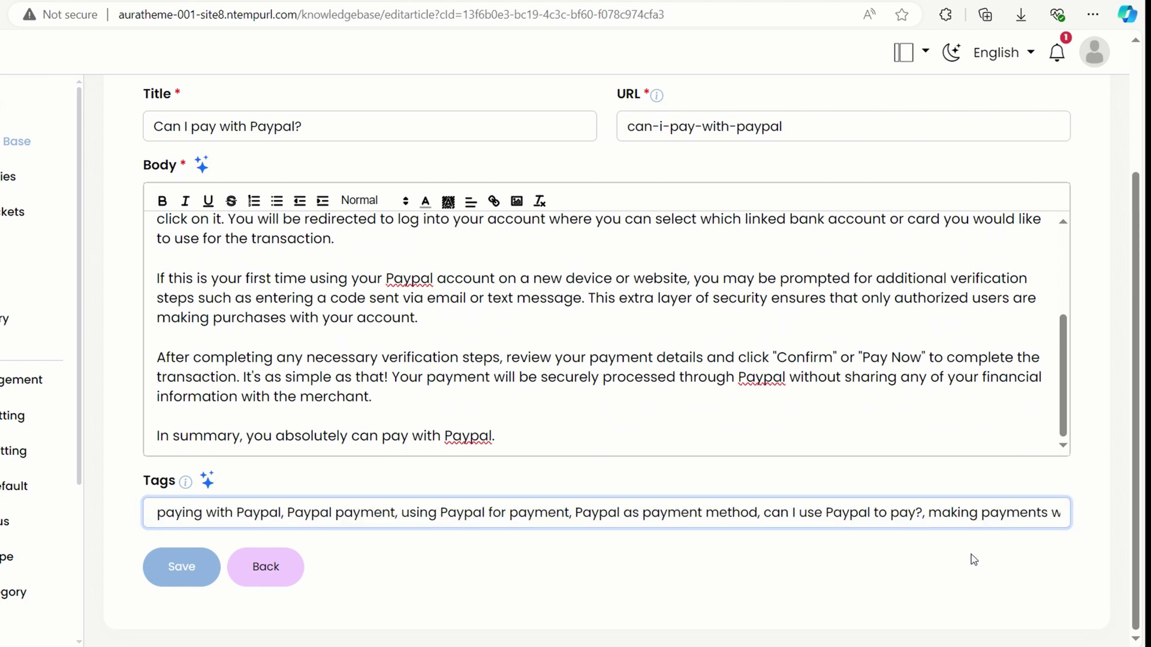
{"action": "left_click", "coordinate": [182, 567]}
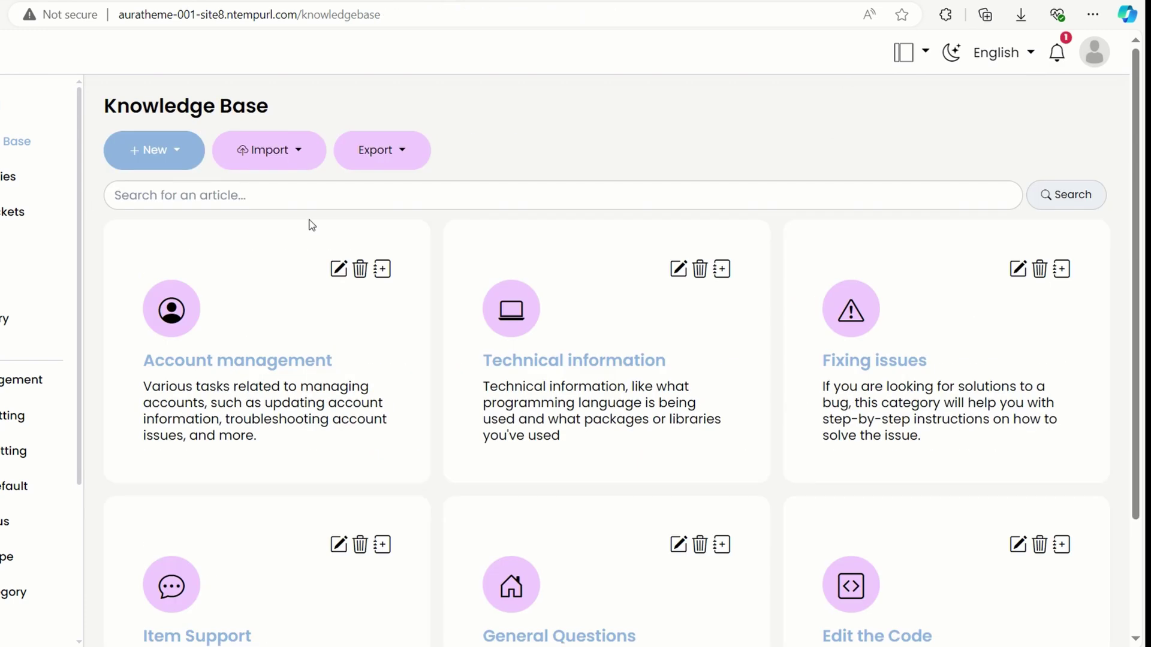
Search the knowledge base articles for paypal and review the answer.
{"action": "left_click", "coordinate": [313, 191]}
{"action": "type", "text": "paypal"}
{"action": "left_click", "coordinate": [1068, 197]}
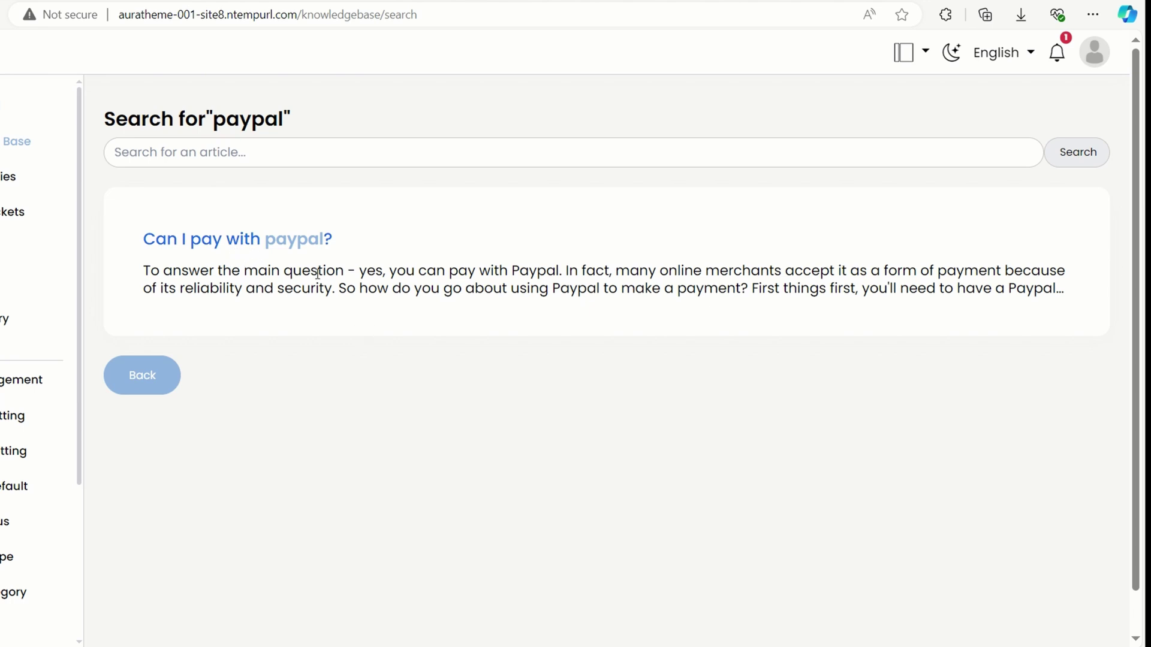
{"action": "left_click_drag", "start_coordinate": [367, 270], "coordinate": [662, 271]}
Run a new article search for password.
{"action": "left_click", "coordinate": [471, 153]}
{"action": "type", "text": "password"}
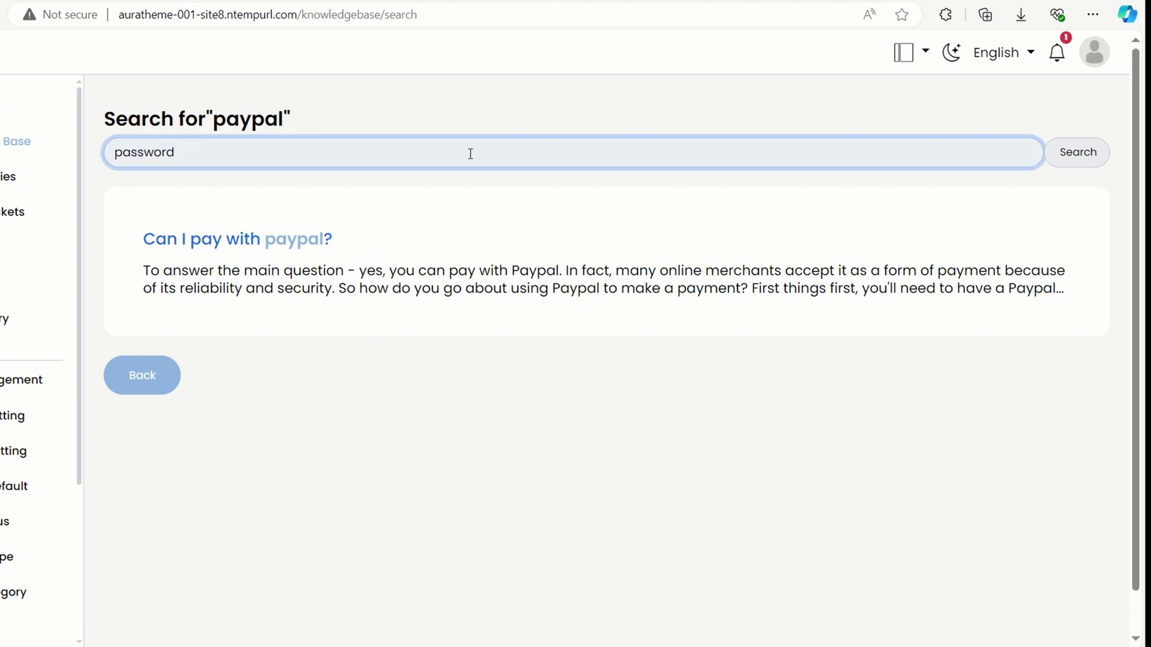
{"action": "left_click", "coordinate": [1059, 153]}
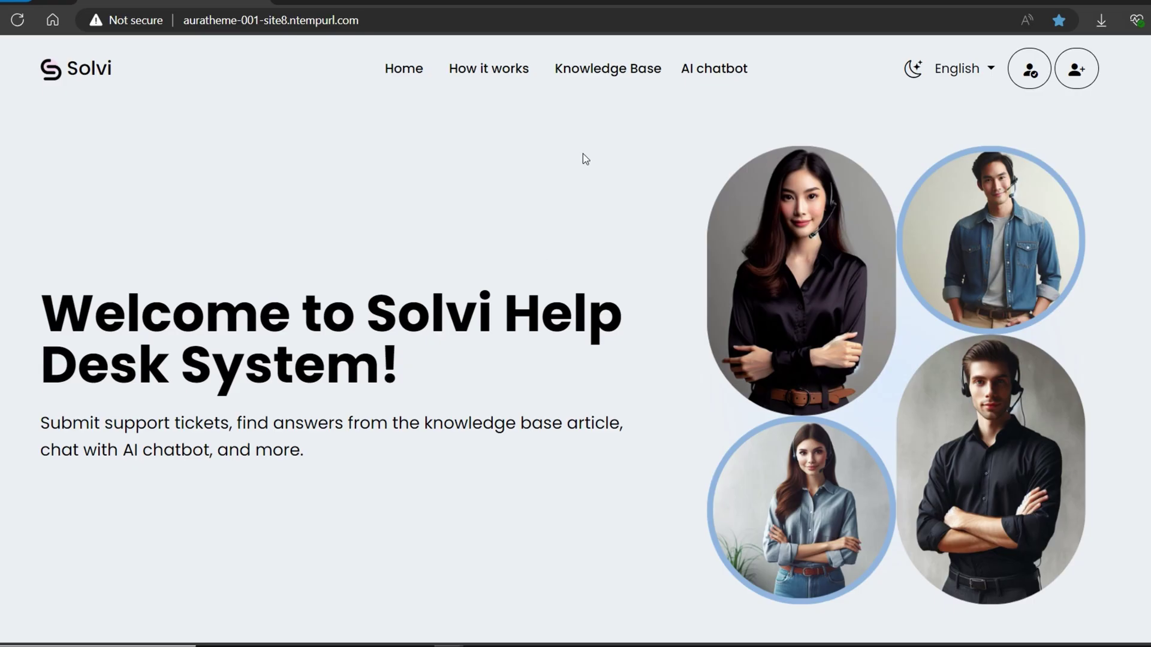
Mark the profile-picture article helpful with the comment 'Good, keep it up!'.
{"action": "left_click", "coordinate": [620, 70]}
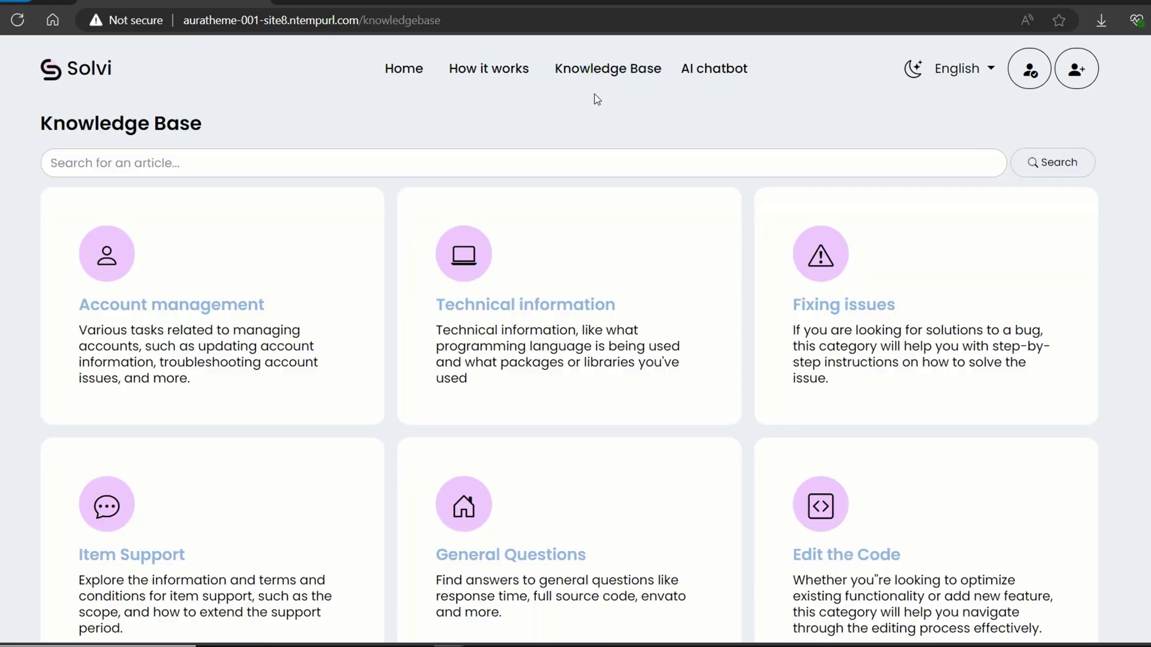
{"action": "left_click", "coordinate": [279, 284]}
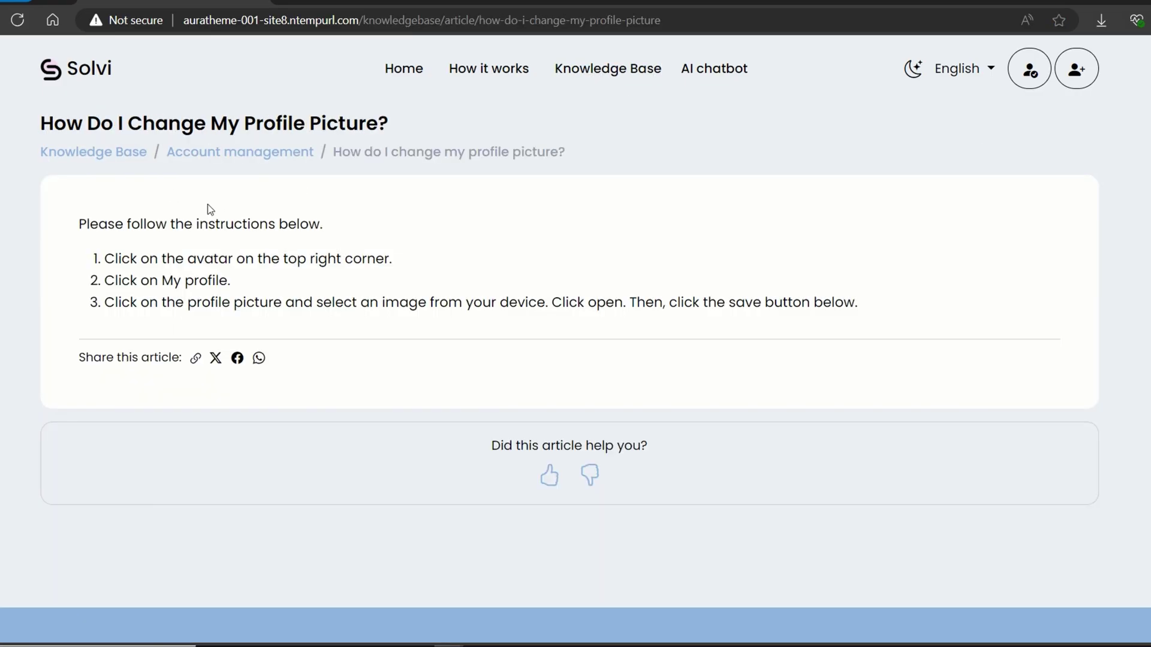
{"action": "left_click", "coordinate": [540, 478]}
{"action": "left_click", "coordinate": [463, 445]}
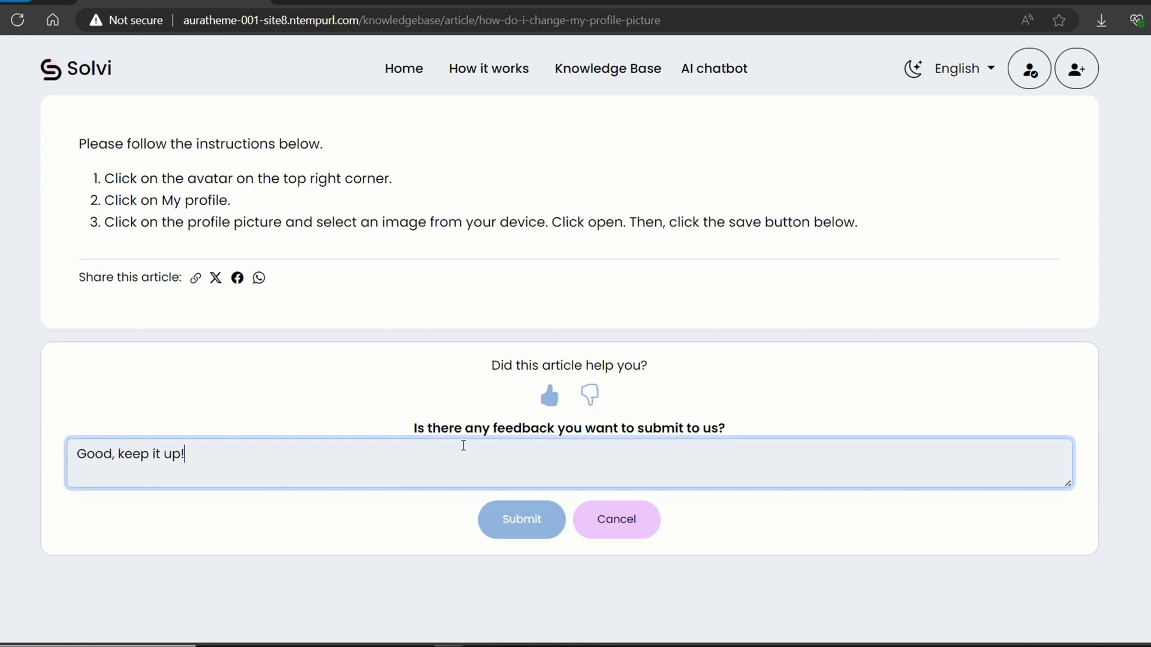
{"action": "left_click", "coordinate": [523, 519]}
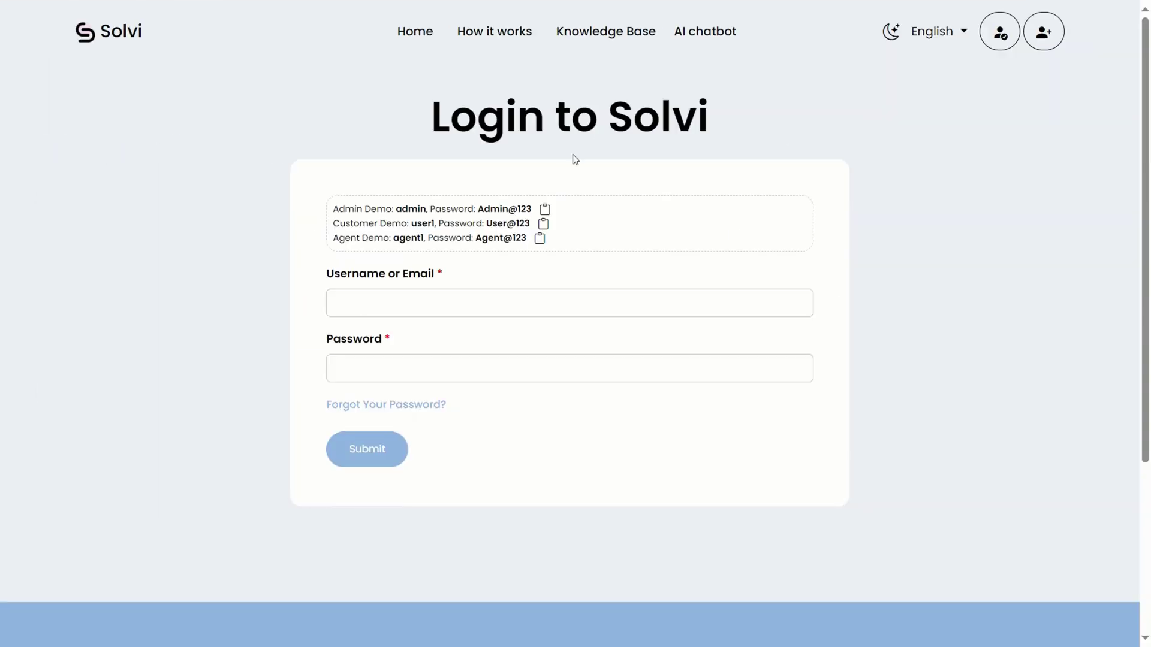
Sign in as admin and find 'Good, keep it up!' in the Knowledge Base Feedback list.
{"action": "left_click", "coordinate": [545, 209]}
{"action": "left_click", "coordinate": [362, 449]}
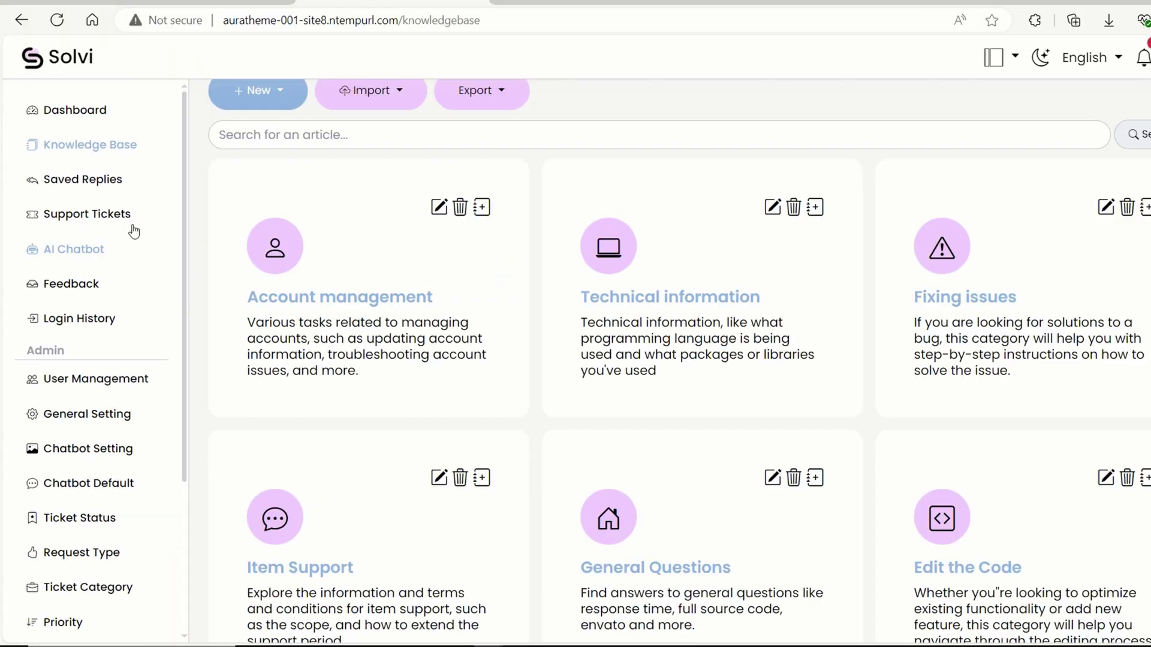
{"action": "scroll", "coordinate": [401, 240], "scroll_direction": "up", "scroll_amount": 1}
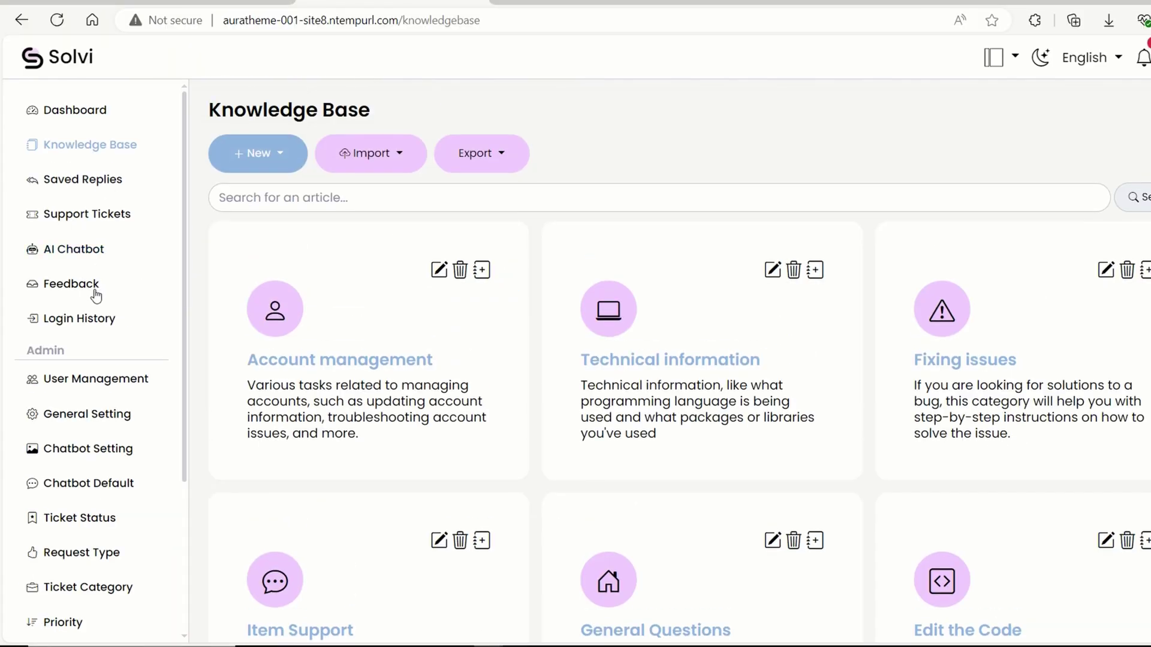
{"action": "left_click", "coordinate": [57, 289]}
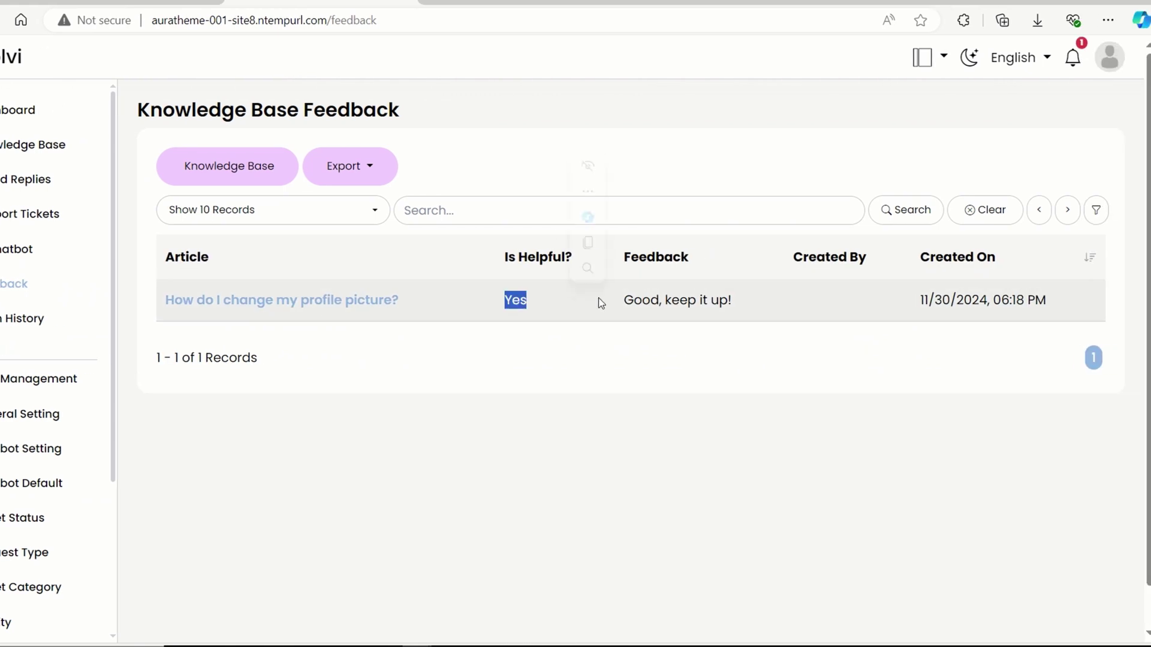
{"action": "left_click", "coordinate": [650, 301]}
{"action": "left_click_drag", "start_coordinate": [631, 298], "coordinate": [739, 300]}
{"action": "left_click", "coordinate": [685, 304]}
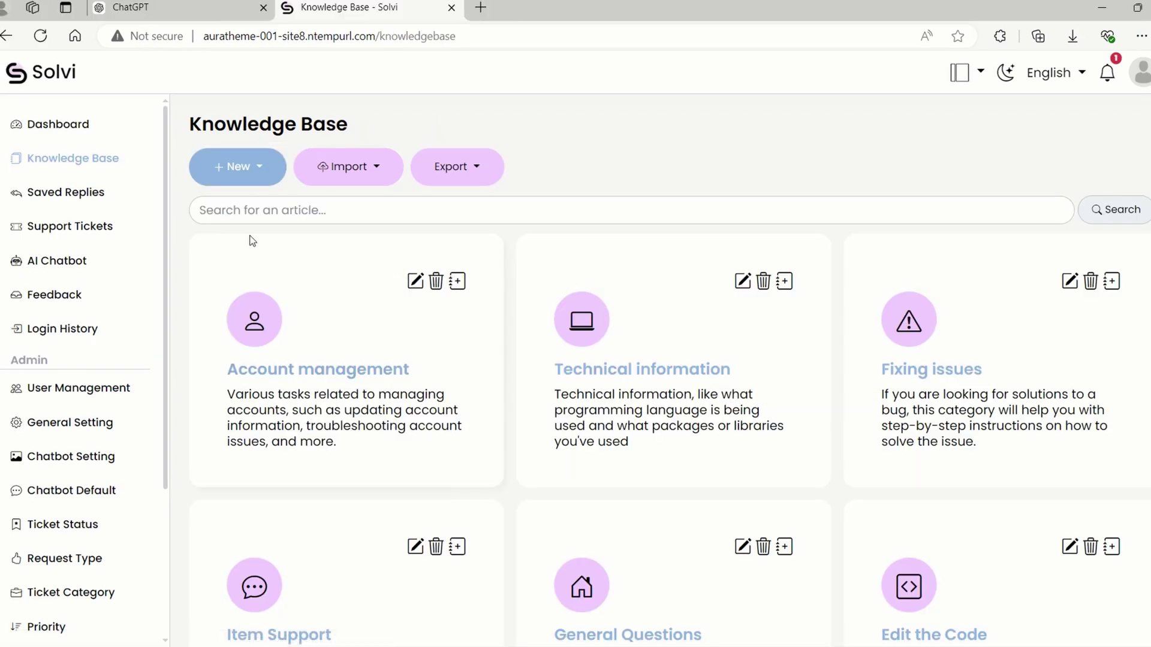
Check the empty Category, Priority, Impact and Urgency lists on the new ticket form.
{"action": "left_click", "coordinate": [92, 227]}
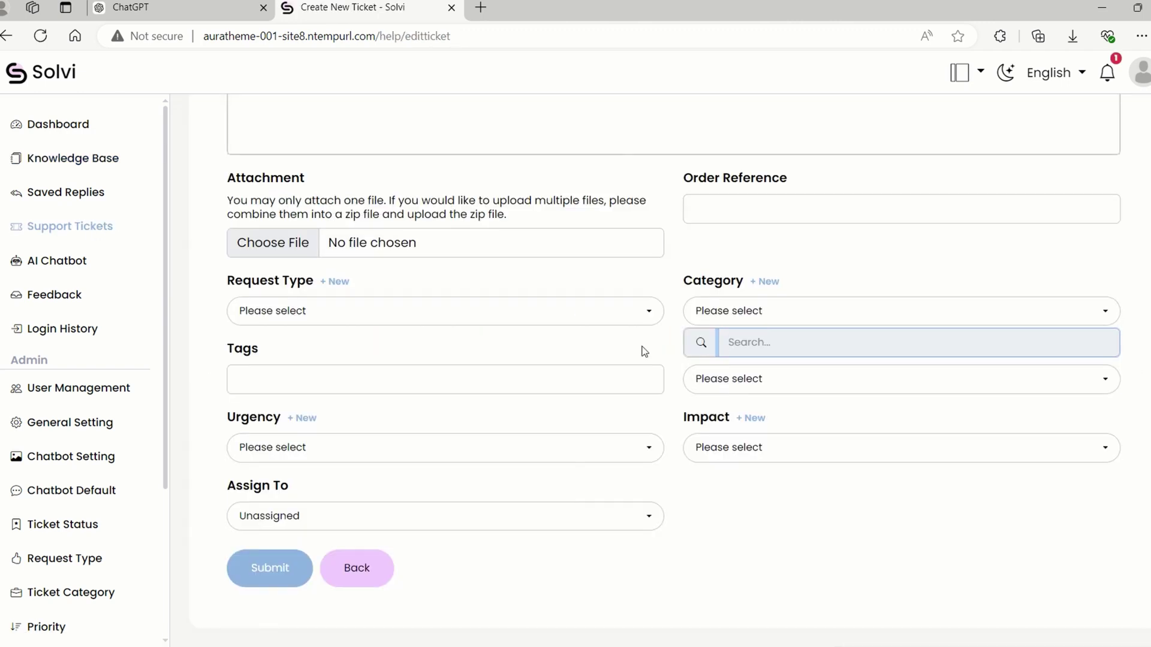
{"action": "left_click", "coordinate": [726, 311]}
{"action": "left_click", "coordinate": [726, 311]}
{"action": "left_click", "coordinate": [703, 380]}
{"action": "left_click", "coordinate": [703, 380]}
{"action": "left_click", "coordinate": [728, 450]}
{"action": "left_click", "coordinate": [426, 460]}
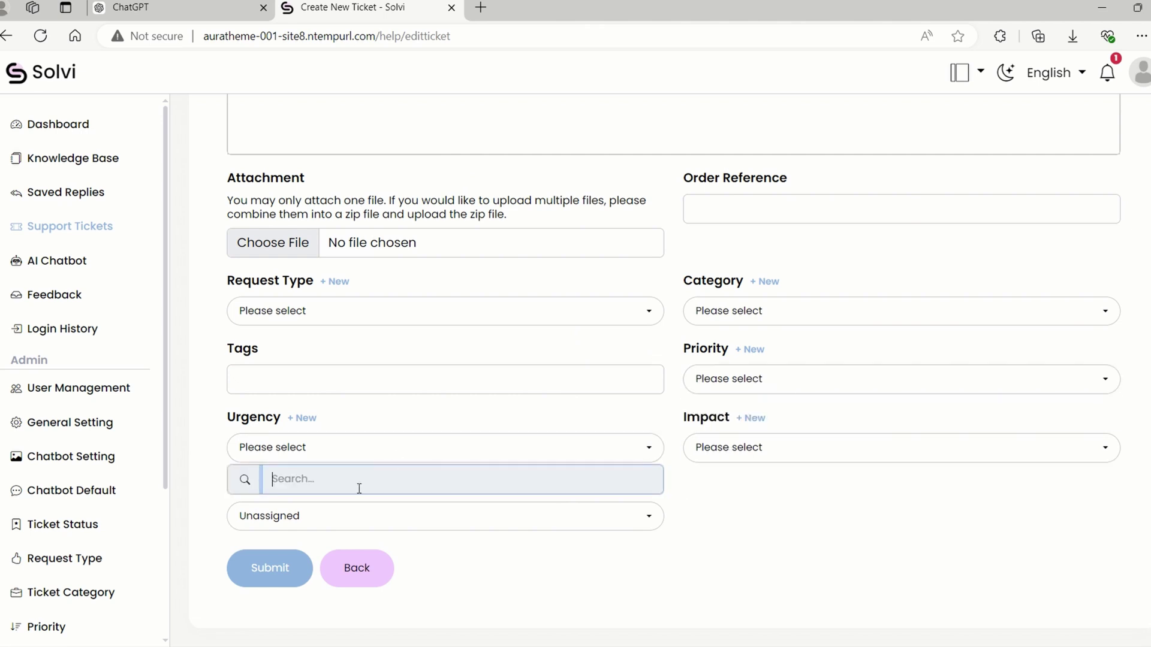
{"action": "left_click", "coordinate": [755, 520]}
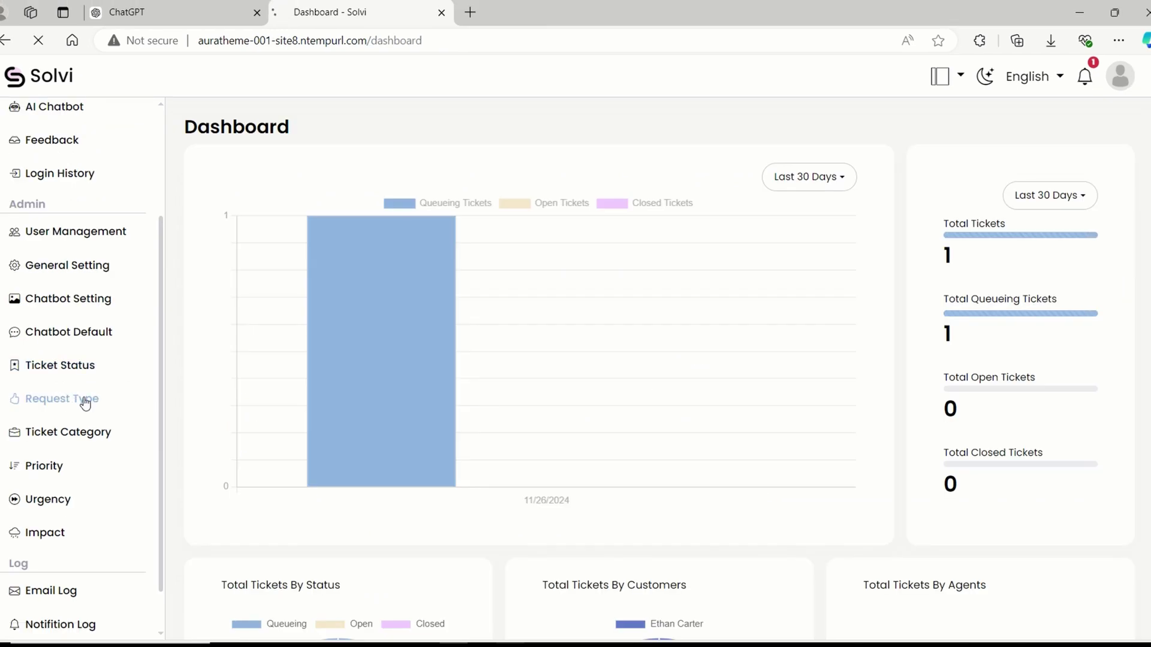
Go to the Request Type settings and its import page.
{"action": "left_click", "coordinate": [90, 403]}
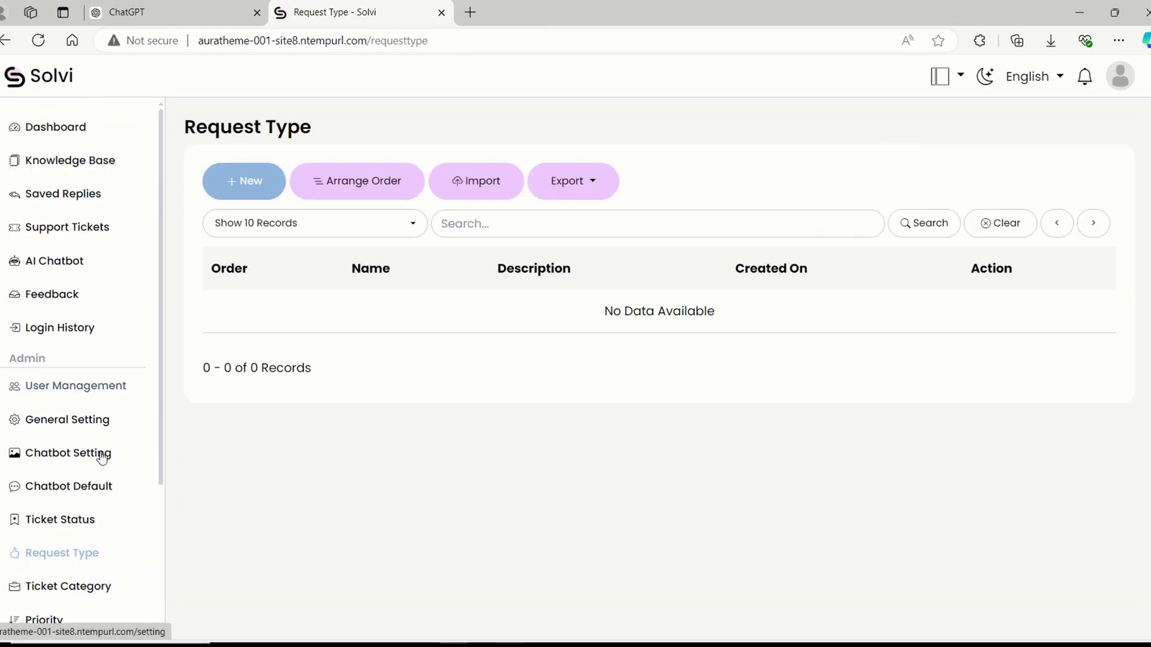
{"action": "scroll", "coordinate": [93, 470], "scroll_direction": "down", "scroll_amount": 1}
{"action": "scroll", "coordinate": [93, 470], "scroll_direction": "up", "scroll_amount": 1}
{"action": "left_click", "coordinate": [485, 181]}
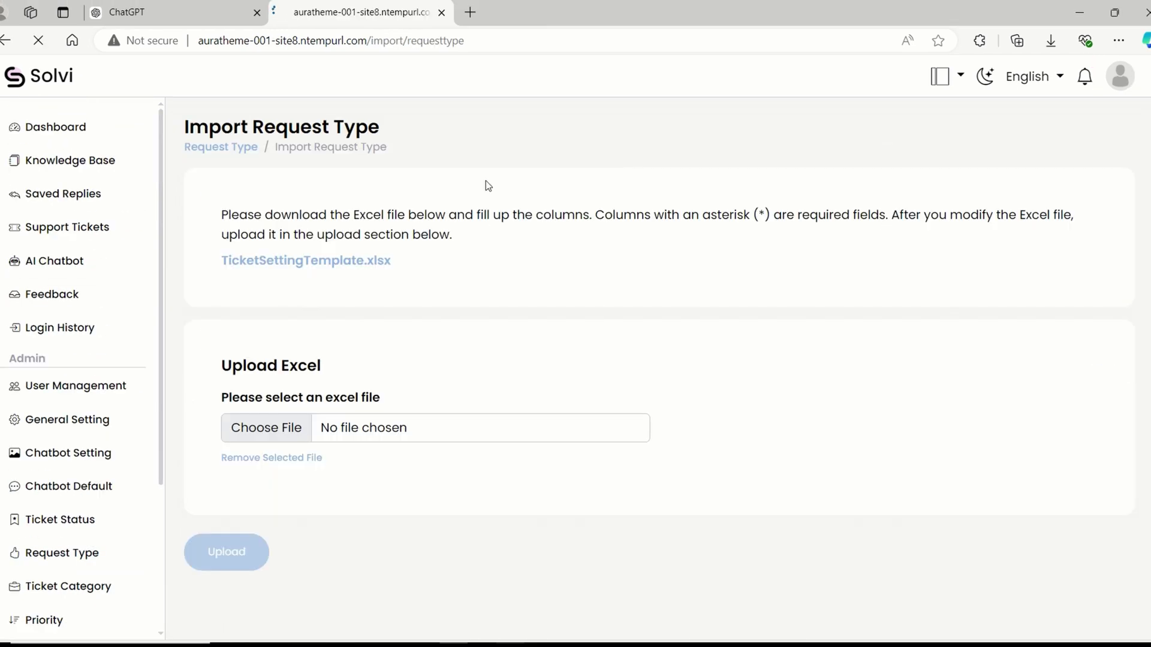
Generate 15 request types in ChatGPT, copy them and upload the filled template.
{"action": "key", "text": "ctrl+shift+Tab"}
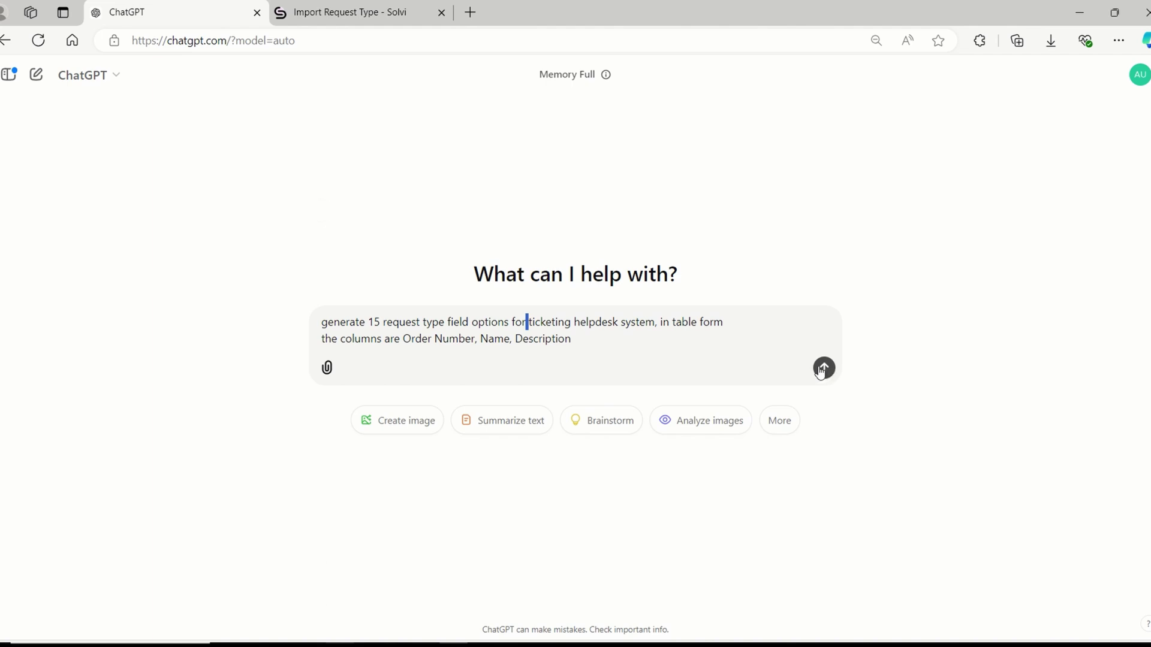
{"action": "left_click", "coordinate": [823, 368]}
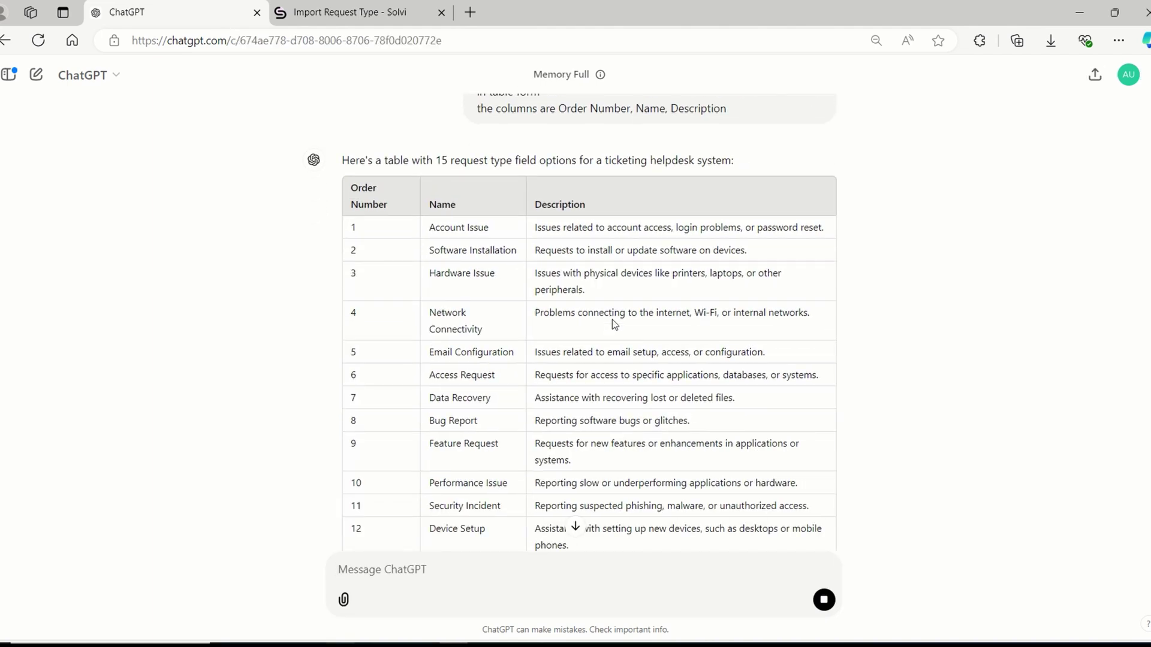
{"action": "scroll", "coordinate": [469, 324], "scroll_direction": "up", "scroll_amount": 2}
{"action": "left_click_drag", "start_coordinate": [349, 144], "coordinate": [619, 470]}
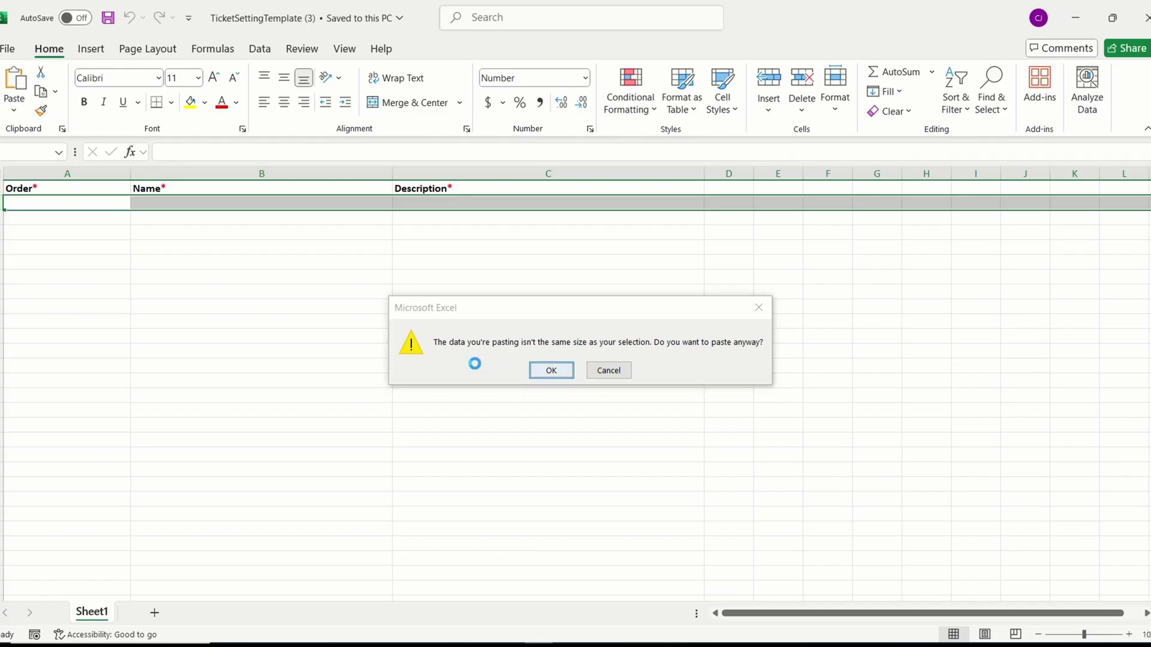
{"action": "key", "text": "Return"}
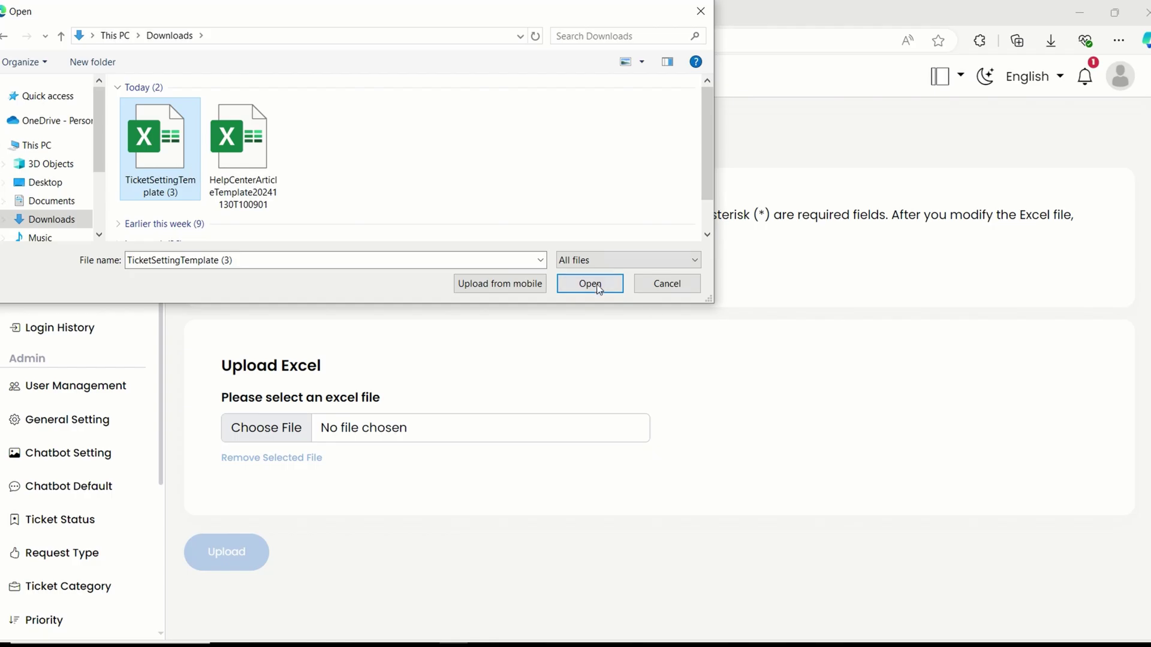
{"action": "left_click", "coordinate": [590, 283]}
{"action": "scroll", "coordinate": [1116, 590], "scroll_direction": "down", "scroll_amount": 3}
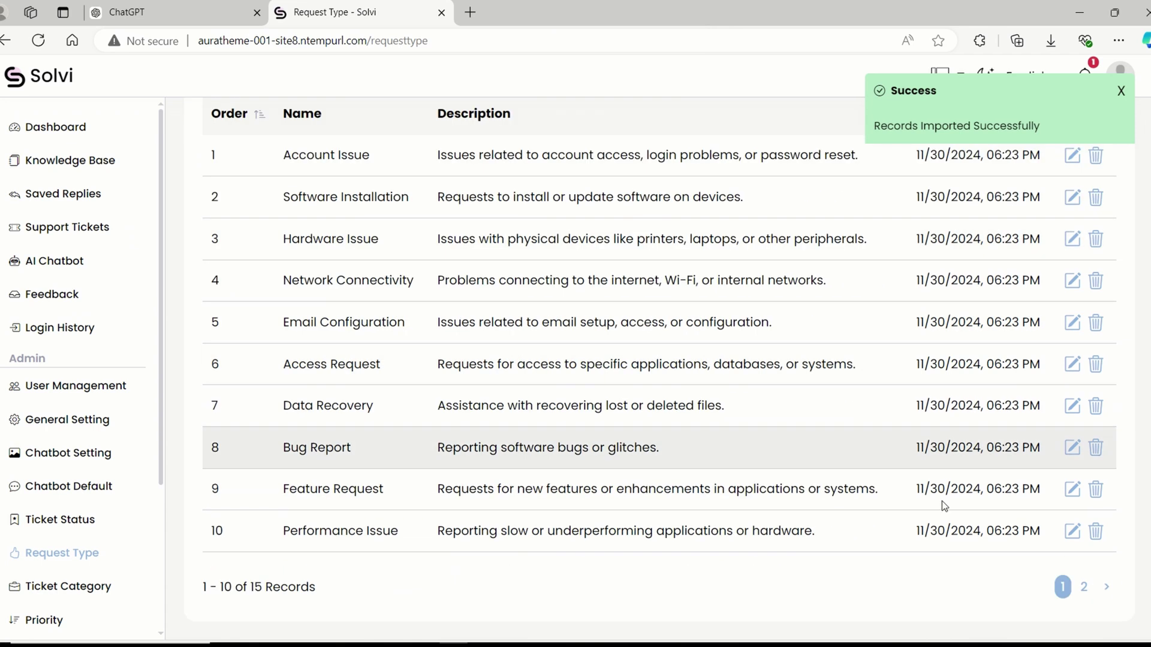
{"action": "left_click", "coordinate": [1084, 586]}
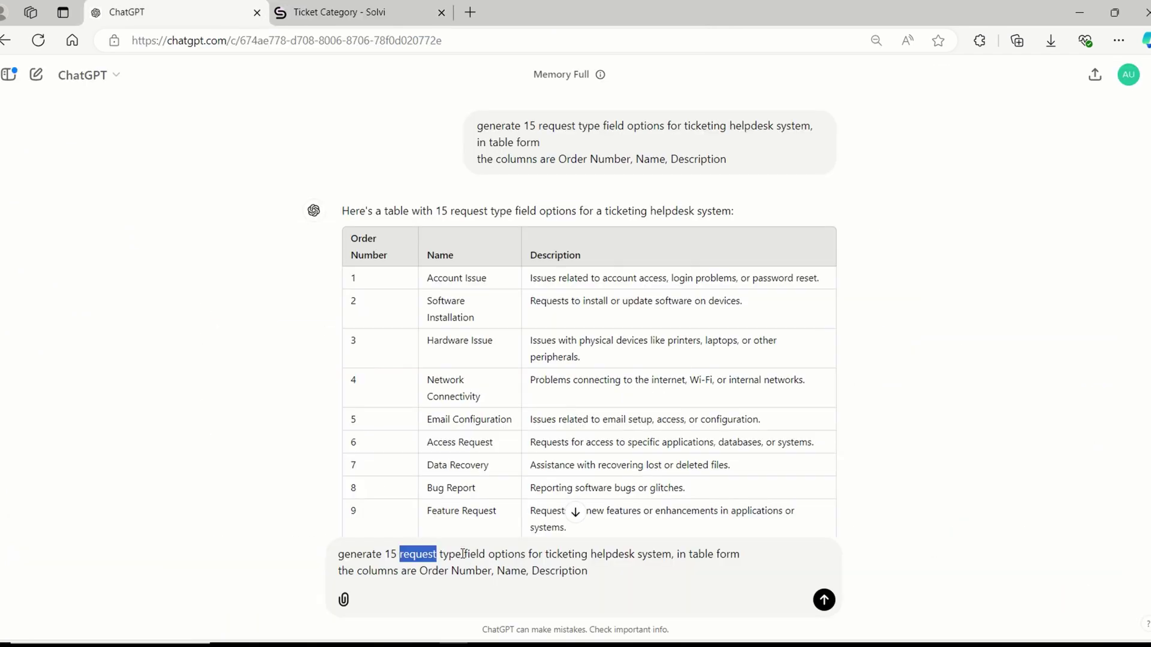
Have ChatGPT generate ticket categories and copy the resulting table.
{"action": "type", "text": "ticket category field options for ticketing helpdesk system, in table form"}
{"action": "key", "text": "Return"}
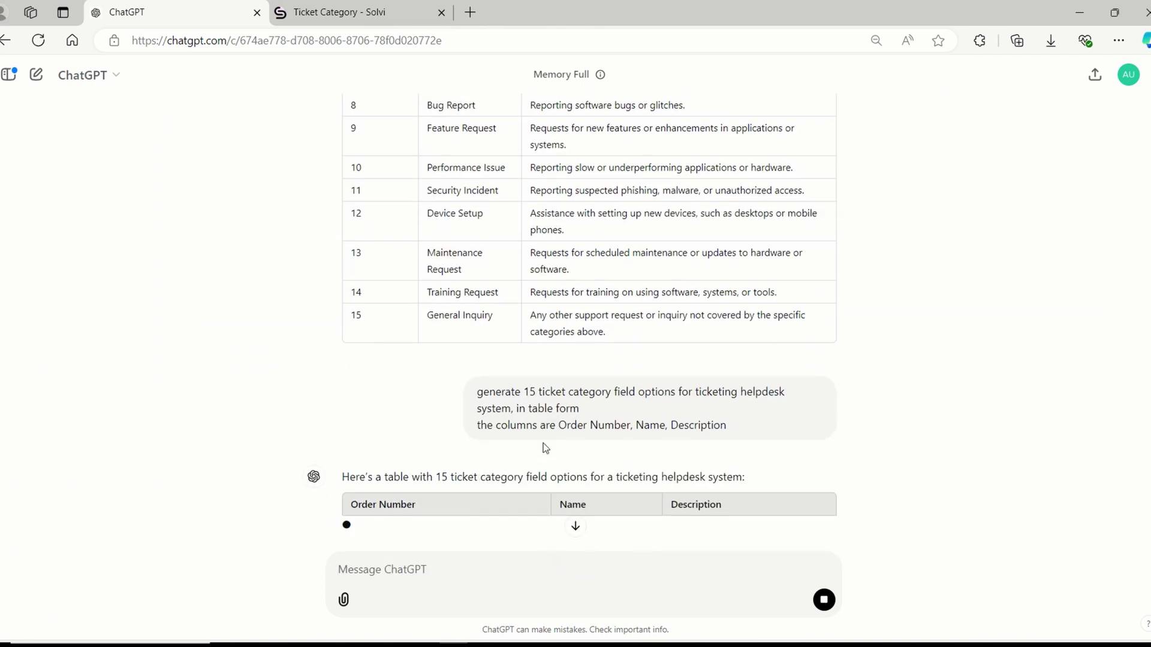
{"action": "left_click_drag", "start_coordinate": [642, 442], "coordinate": [577, 417]}
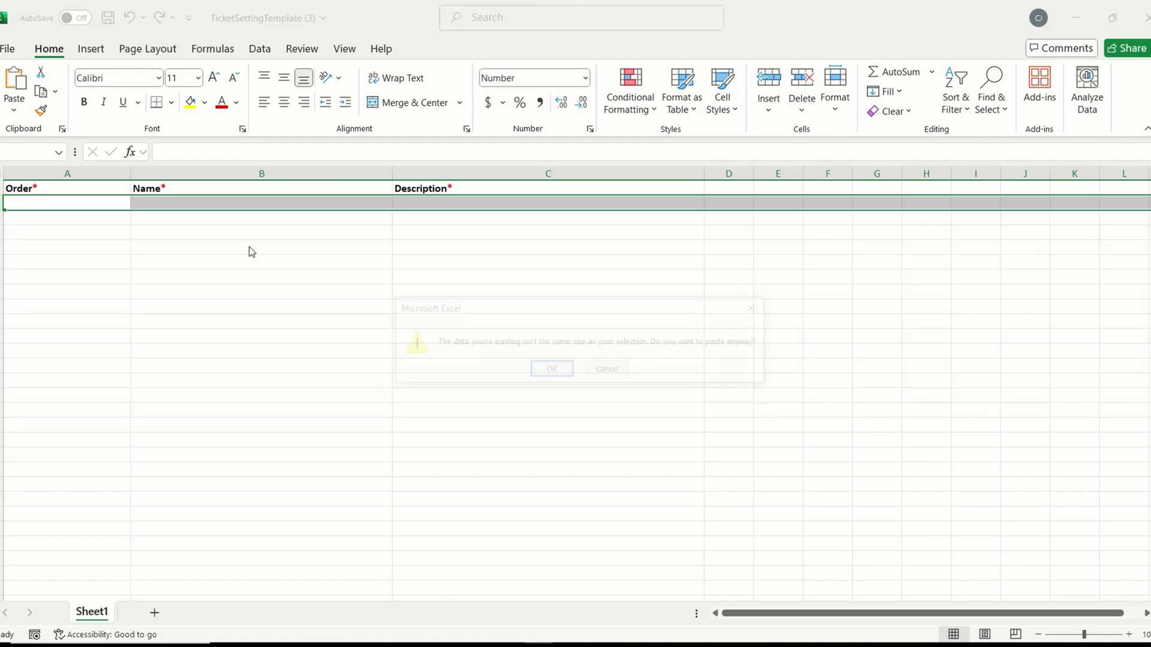
{"action": "key", "text": "Return"}
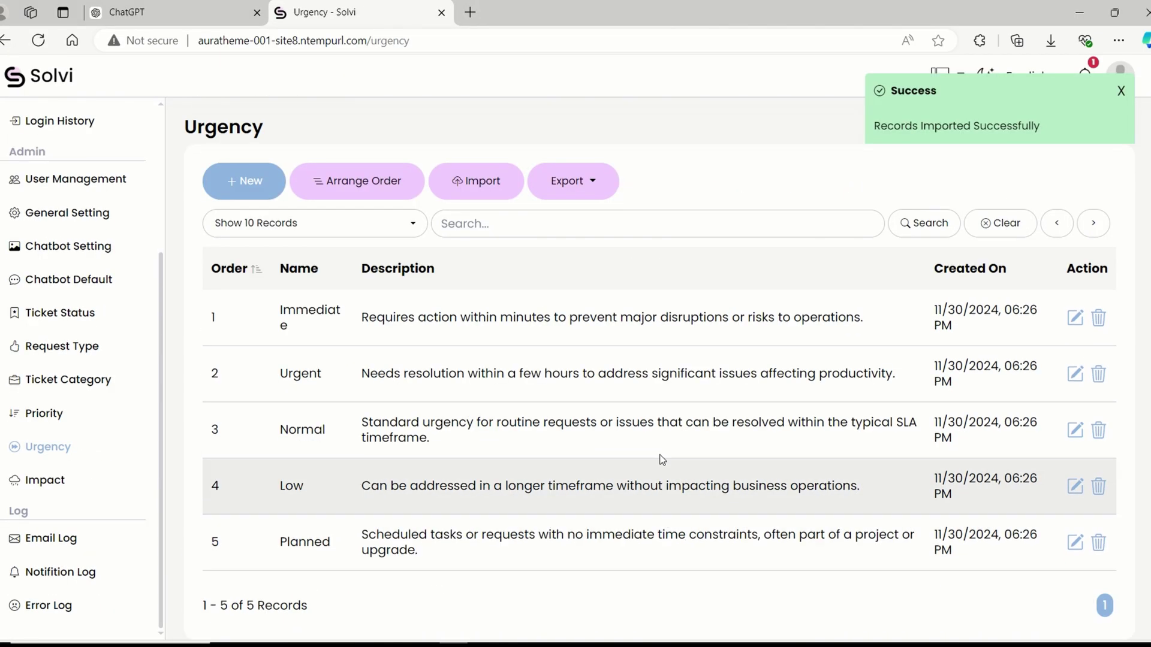
Log out of the admin account.
{"action": "scroll", "coordinate": [567, 383], "scroll_direction": "down", "scroll_amount": 1}
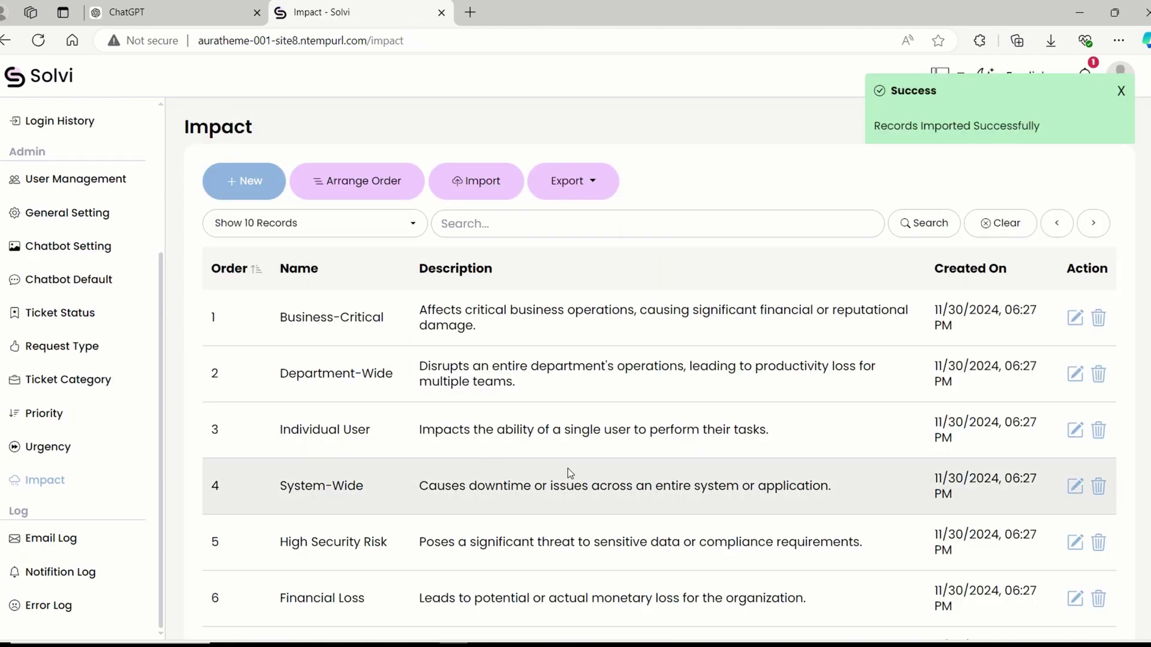
{"action": "scroll", "coordinate": [728, 548], "scroll_direction": "down", "scroll_amount": 5}
{"action": "scroll", "coordinate": [532, 559], "scroll_direction": "up", "scroll_amount": 7}
{"action": "scroll", "coordinate": [58, 443], "scroll_direction": "up", "scroll_amount": 3}
{"action": "left_click", "coordinate": [1119, 76]}
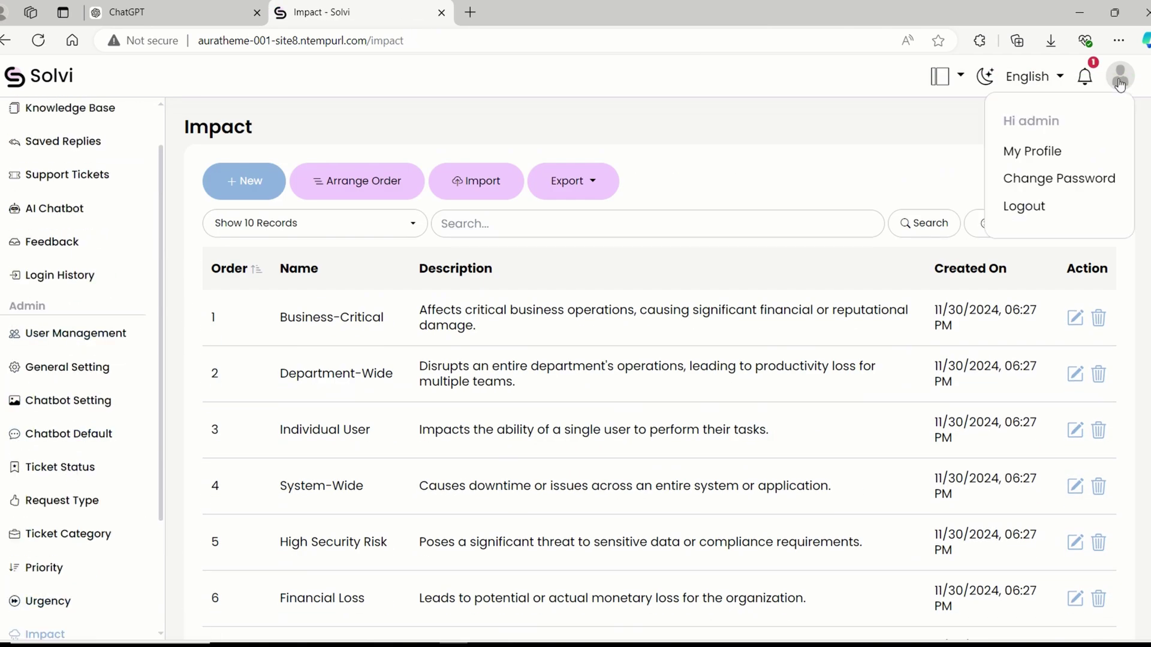
{"action": "left_click", "coordinate": [1034, 205]}
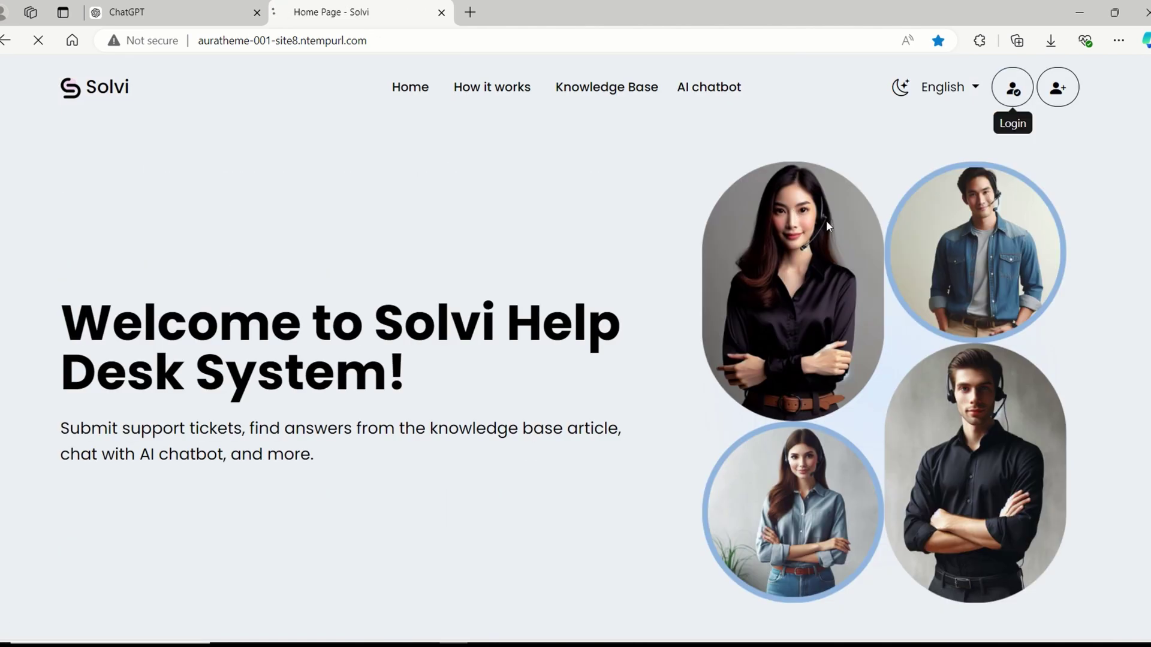
Sign in with the customer demo account and view its support tickets.
{"action": "left_click", "coordinate": [1012, 89]}
{"action": "left_click", "coordinate": [542, 287]}
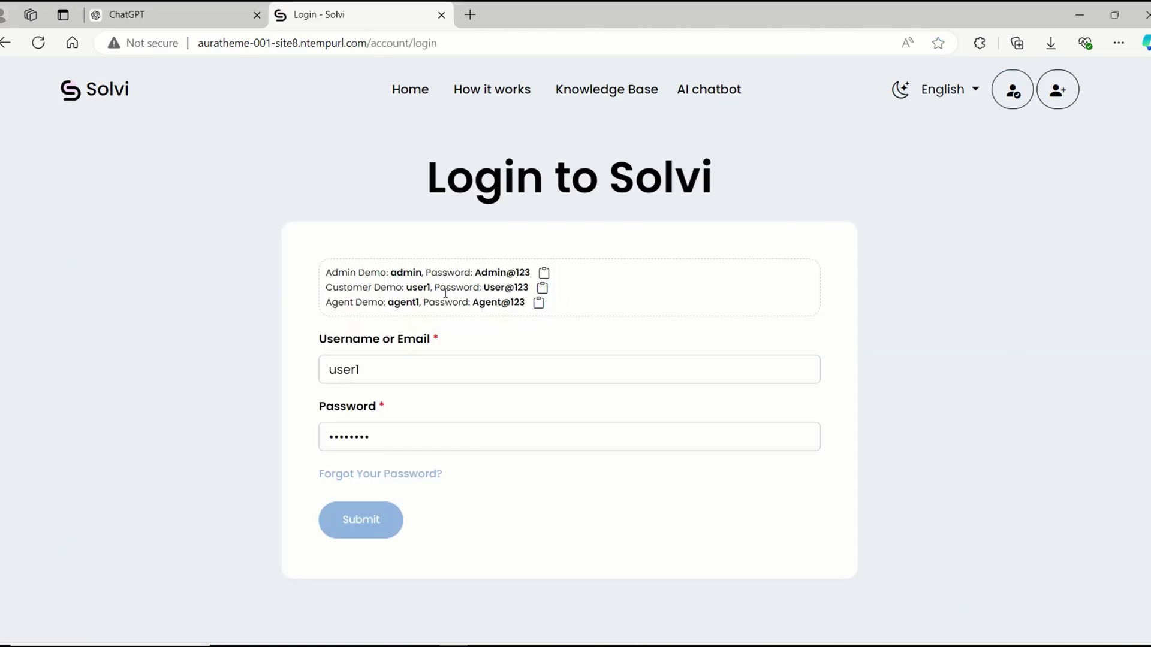
{"action": "left_click", "coordinate": [364, 538]}
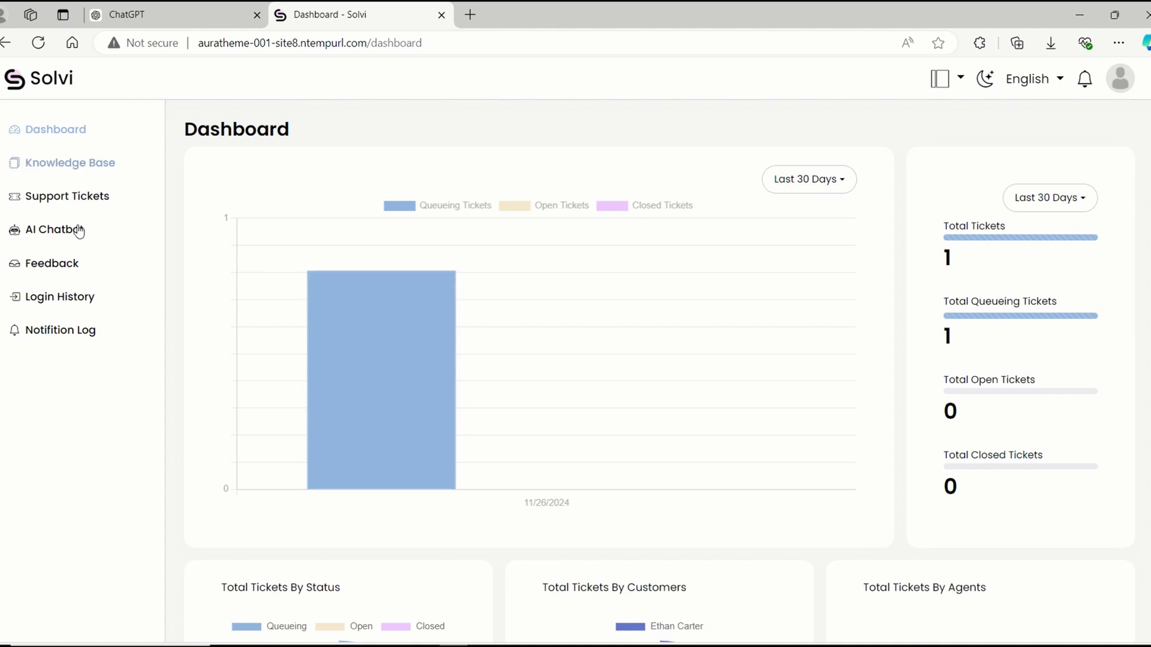
{"action": "left_click", "coordinate": [67, 196]}
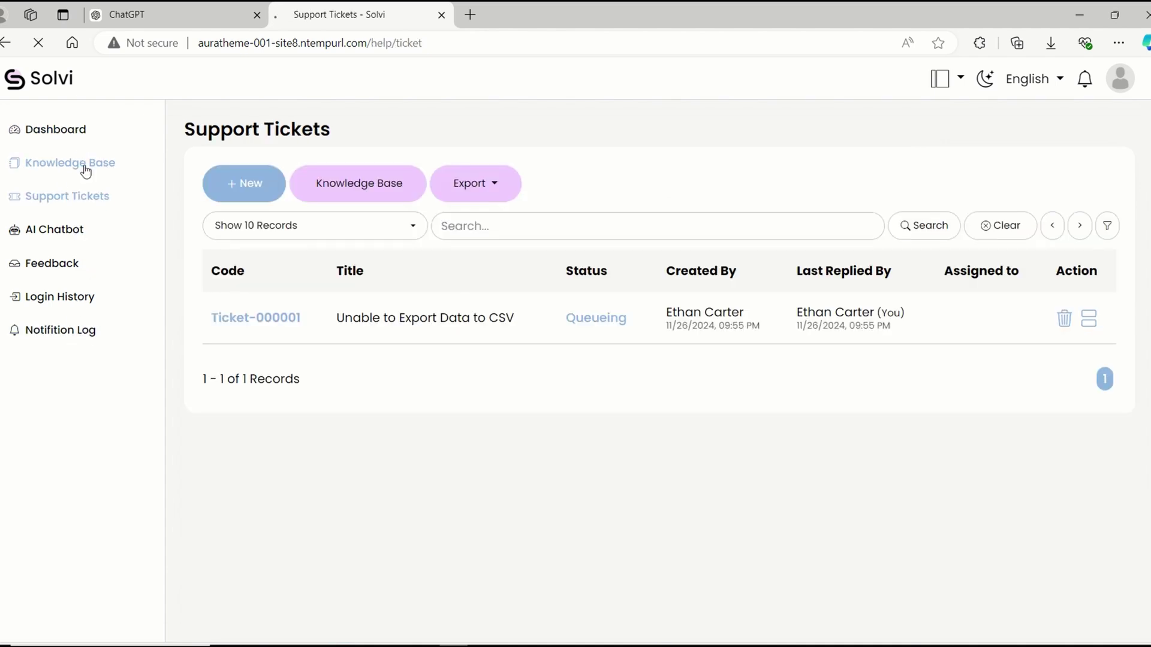
Discard the icons article feedback in the Knowledge Base and return to Support Tickets.
{"action": "left_click", "coordinate": [85, 171]}
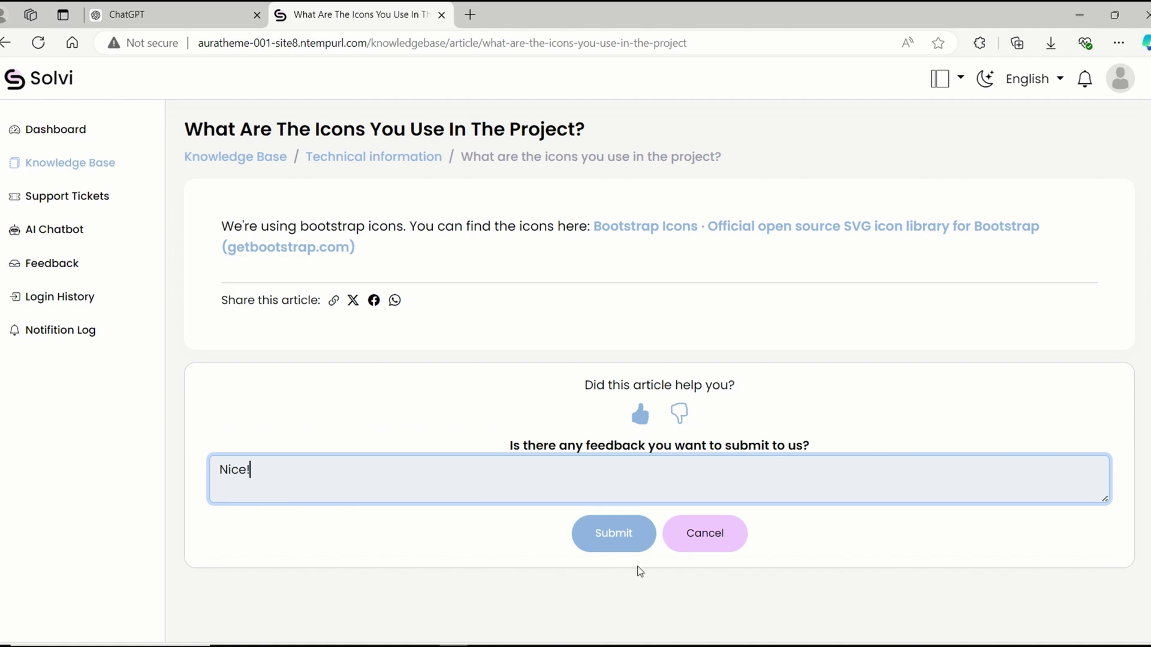
{"action": "left_click", "coordinate": [616, 537]}
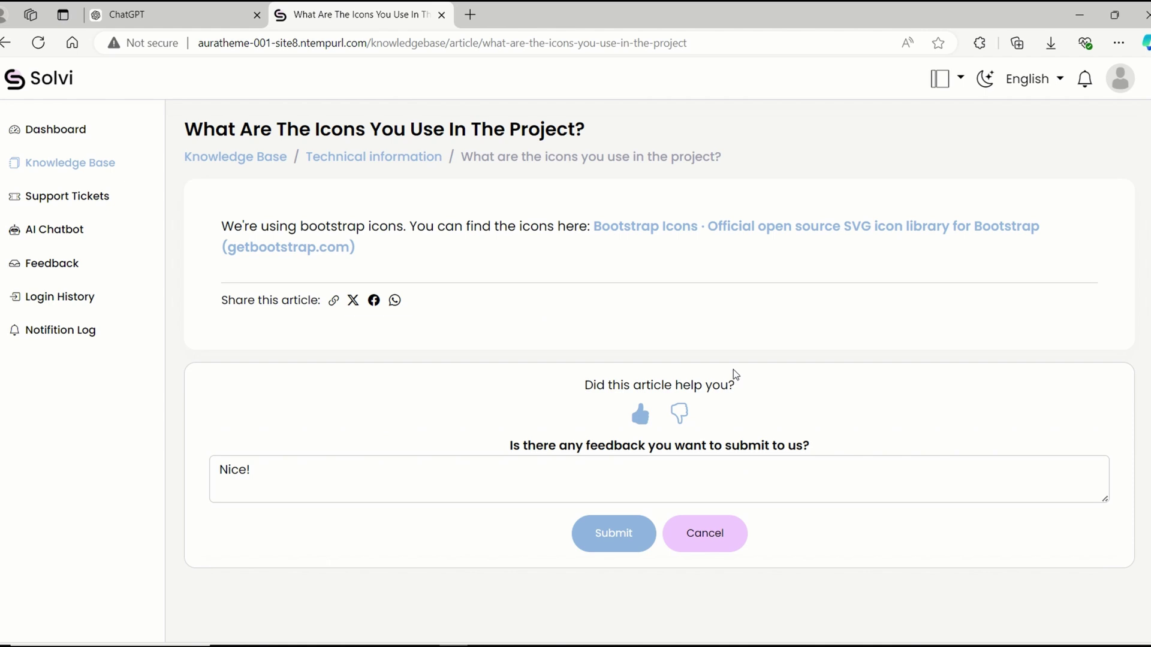
{"action": "left_click", "coordinate": [719, 538]}
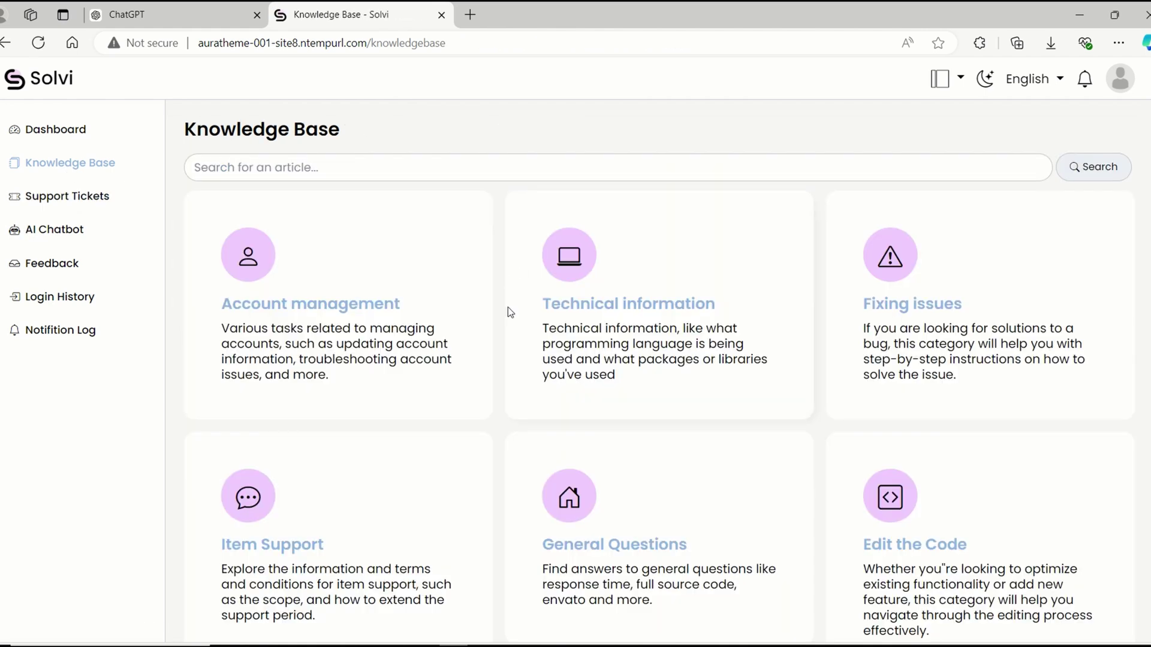
{"action": "left_click", "coordinate": [103, 199]}
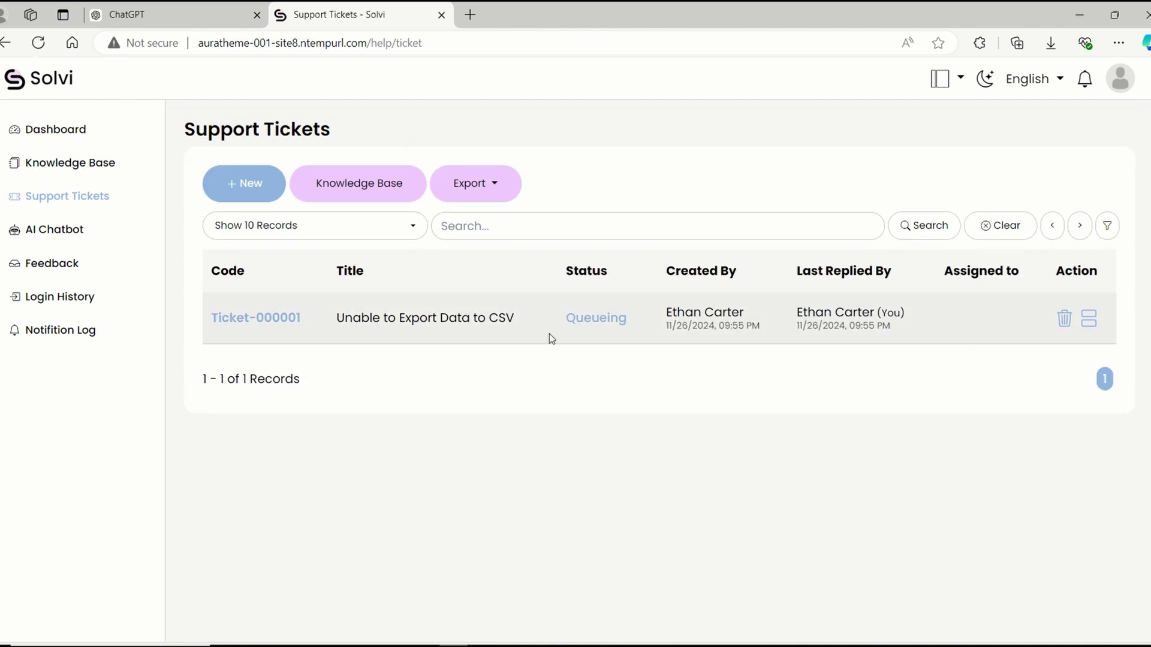
Start a new ticket and browse the request type and category options.
{"action": "left_click", "coordinate": [261, 184]}
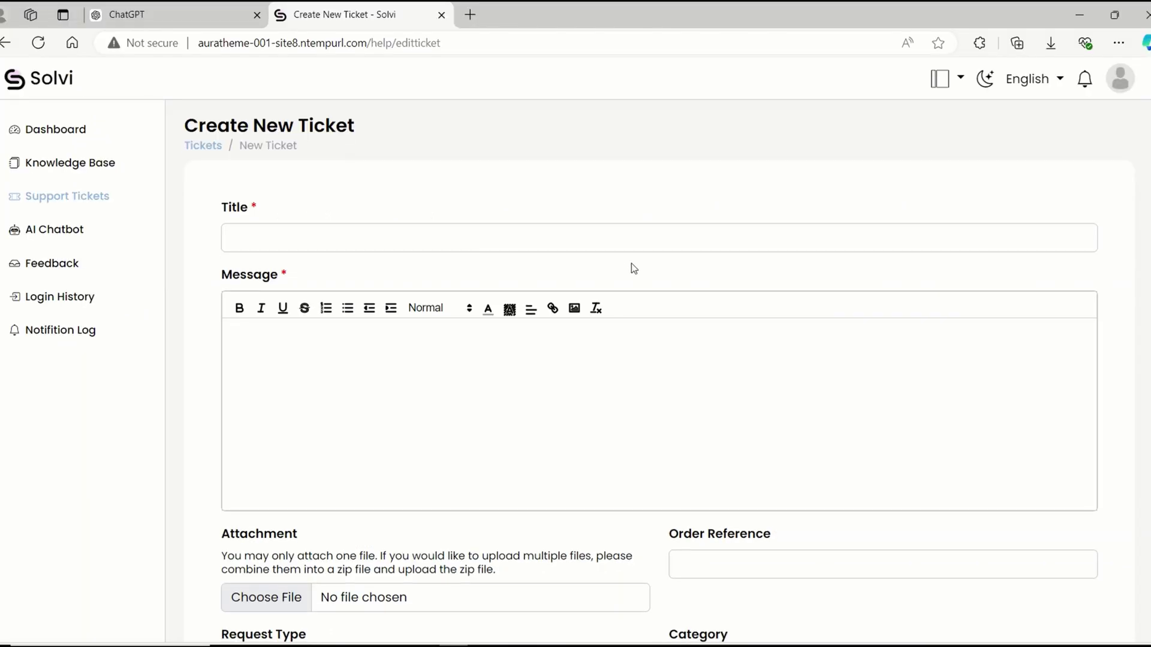
{"action": "scroll", "coordinate": [632, 265], "scroll_direction": "down", "scroll_amount": 3}
{"action": "left_click", "coordinate": [713, 516]}
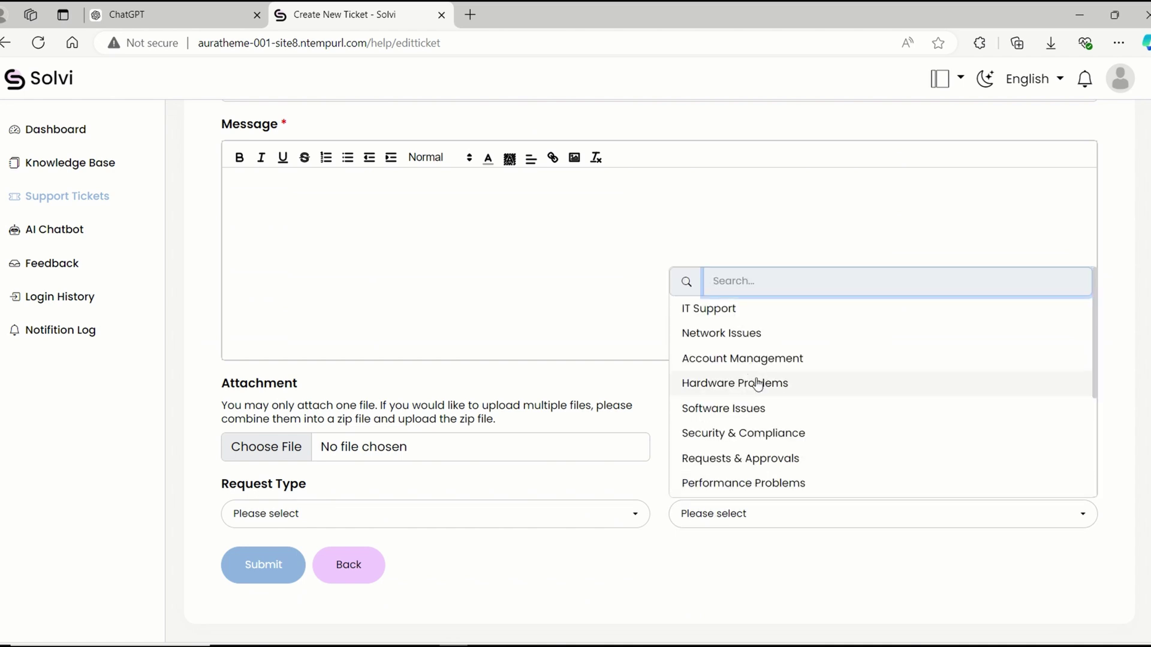
{"action": "scroll", "coordinate": [761, 395], "scroll_direction": "down", "scroll_amount": 3}
{"action": "left_click", "coordinate": [527, 515]}
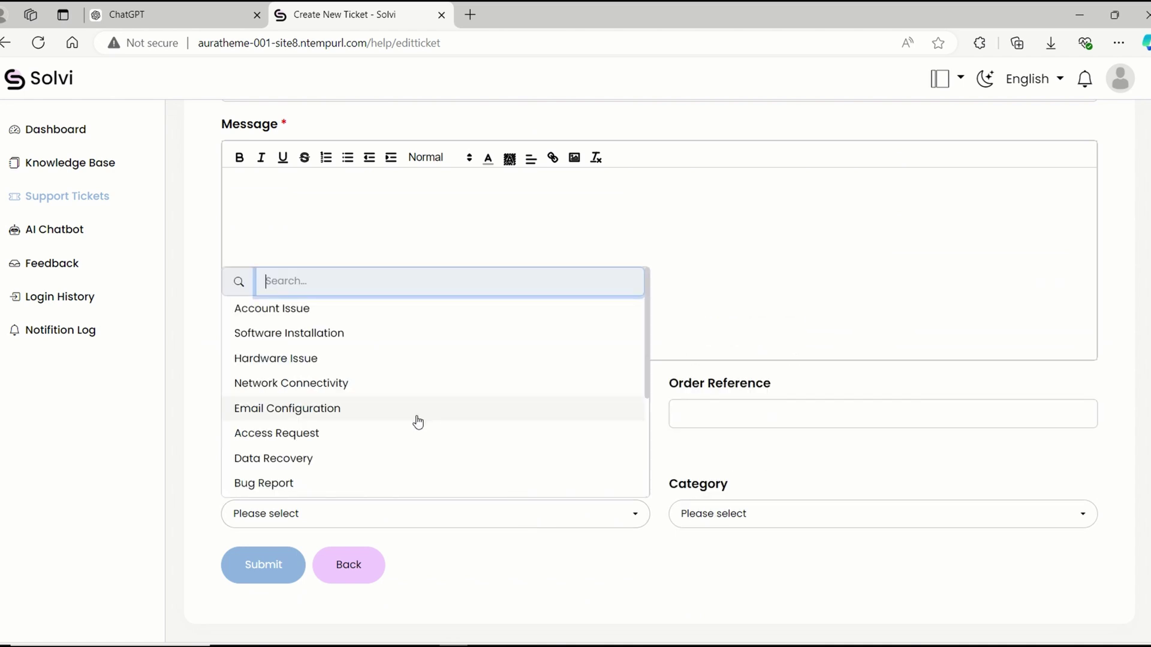
{"action": "scroll", "coordinate": [416, 419], "scroll_direction": "down", "scroll_amount": 3}
{"action": "left_click", "coordinate": [734, 519]}
{"action": "left_click", "coordinate": [734, 519]}
{"action": "scroll", "coordinate": [385, 336], "scroll_direction": "up", "scroll_amount": 3}
Submit 'How to change profile picture' as Account Issue, IT Support, with an order reference.
{"action": "left_click", "coordinate": [385, 336]}
{"action": "type", "text": "Hi,"}
{"action": "key", "text": "Return"}
{"action": "type", "text": "How to change profile picture"}
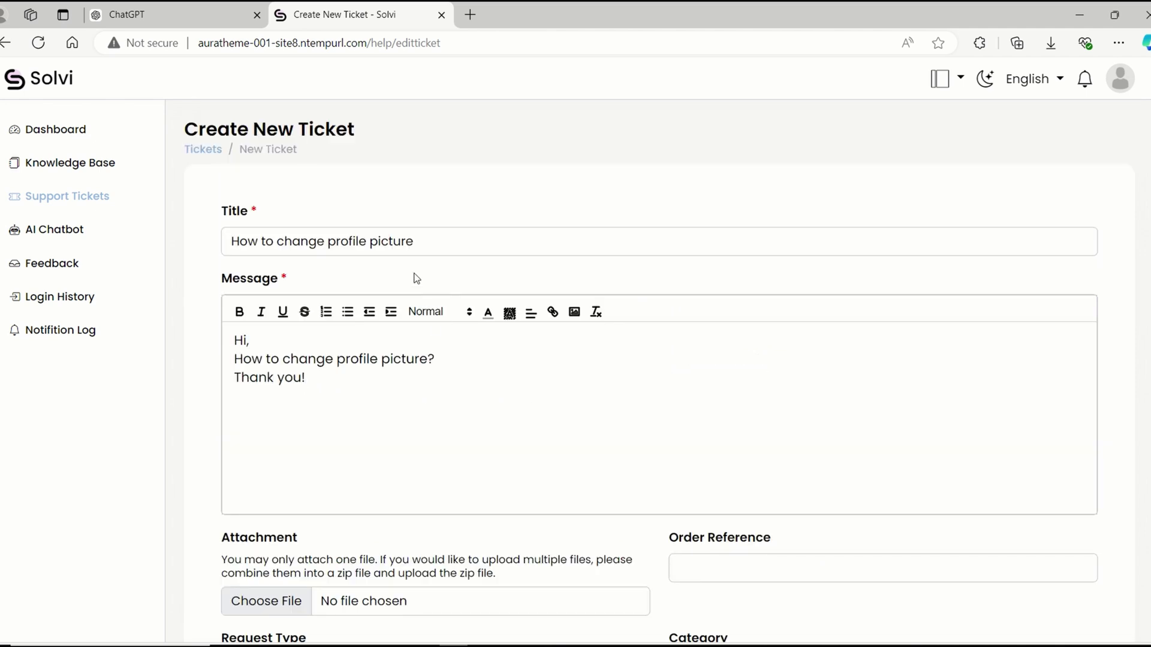
{"action": "scroll", "coordinate": [416, 280], "scroll_direction": "down", "scroll_amount": 3}
{"action": "left_click", "coordinate": [747, 412]}
{"action": "type", "text": "123456789"}
{"action": "left_click", "coordinate": [881, 513]}
{"action": "left_click", "coordinate": [706, 308]}
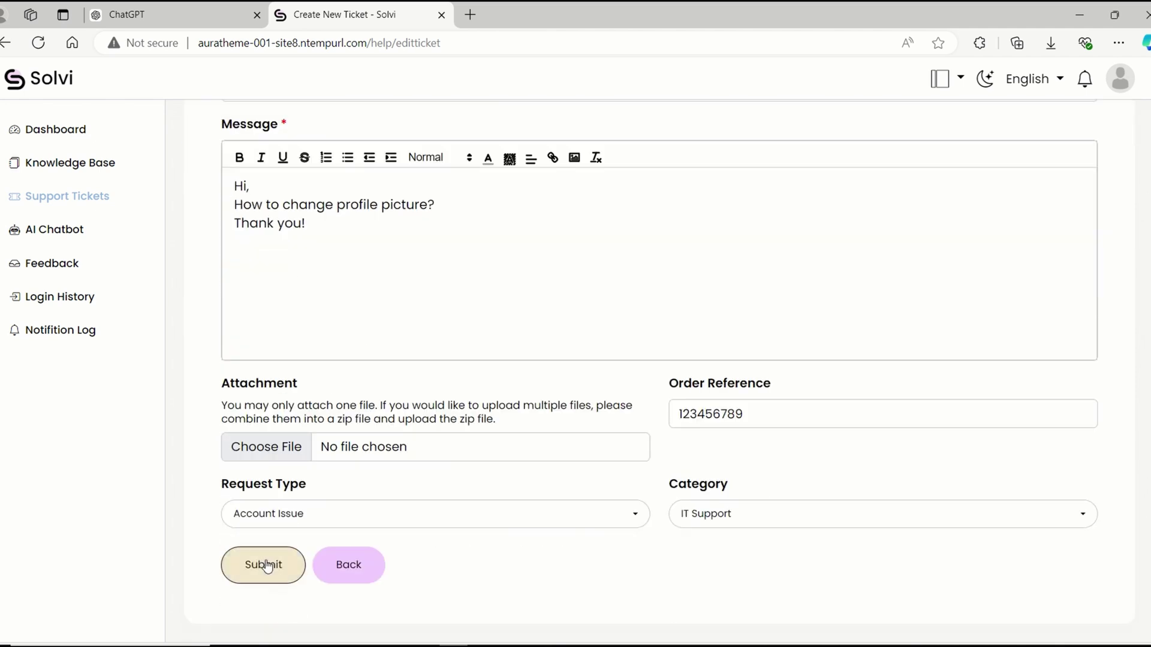
{"action": "left_click", "coordinate": [264, 565]}
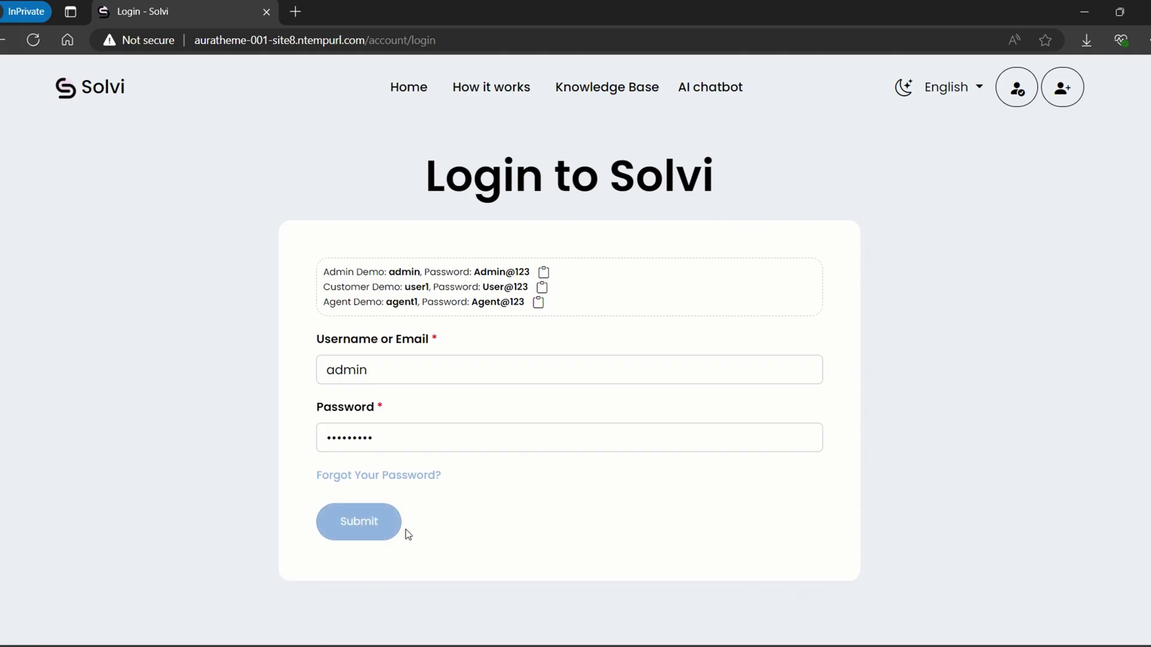
Sign in as admin and review the notifications and ticket list.
{"action": "left_click", "coordinate": [387, 527]}
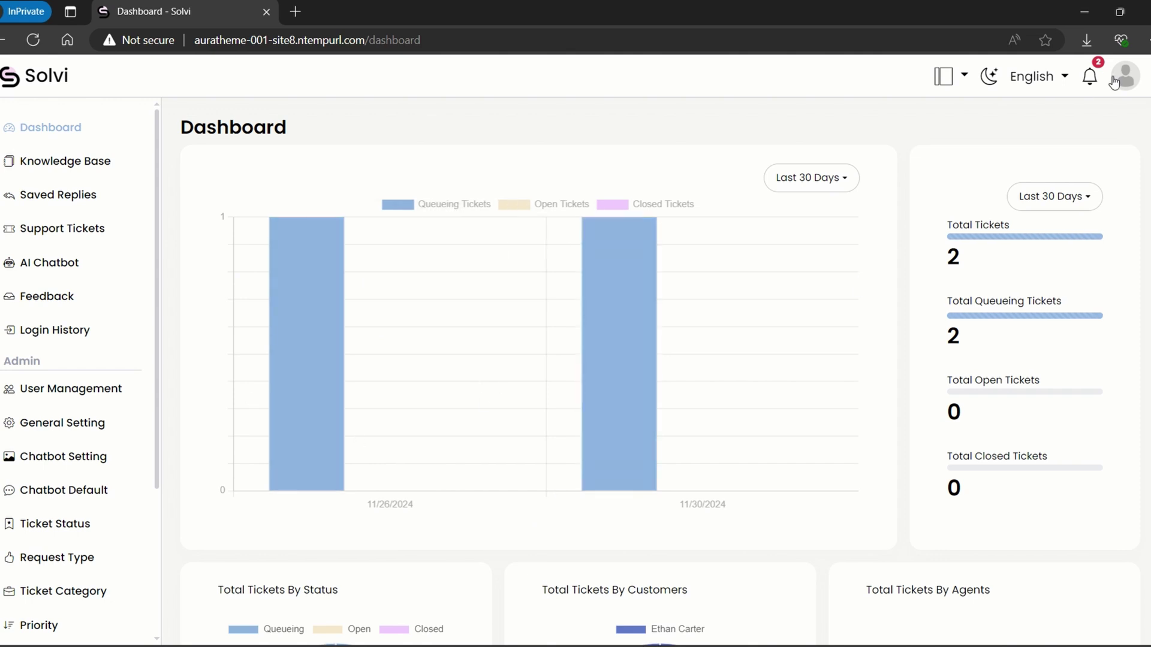
{"action": "left_click", "coordinate": [1091, 76]}
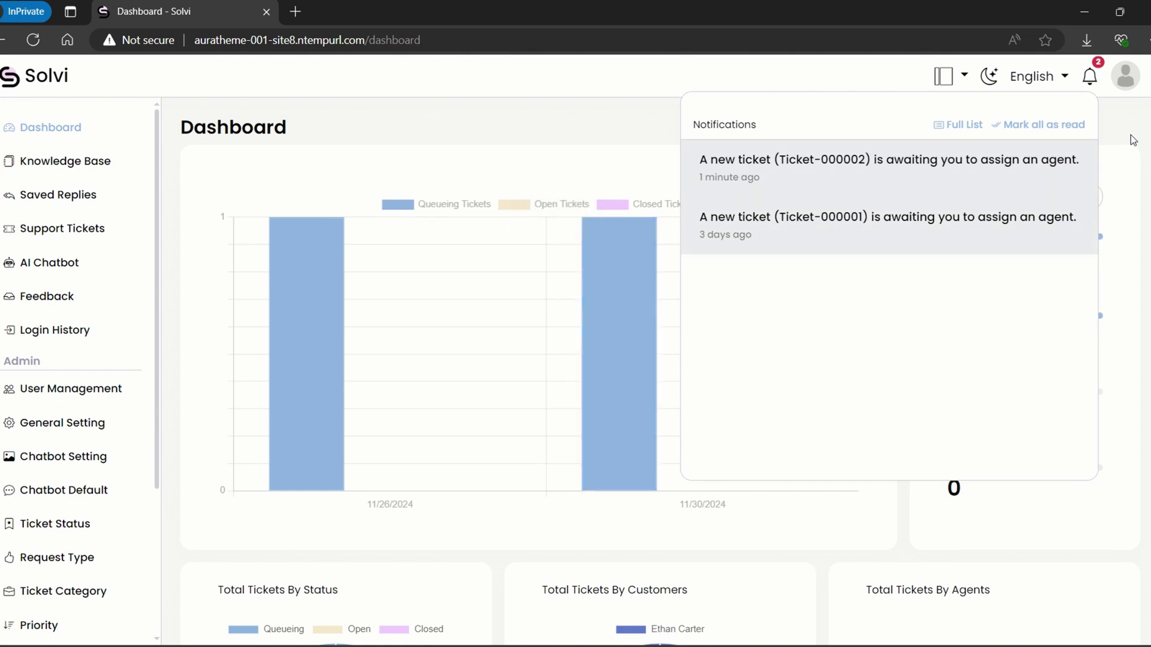
{"action": "left_click", "coordinate": [1130, 86]}
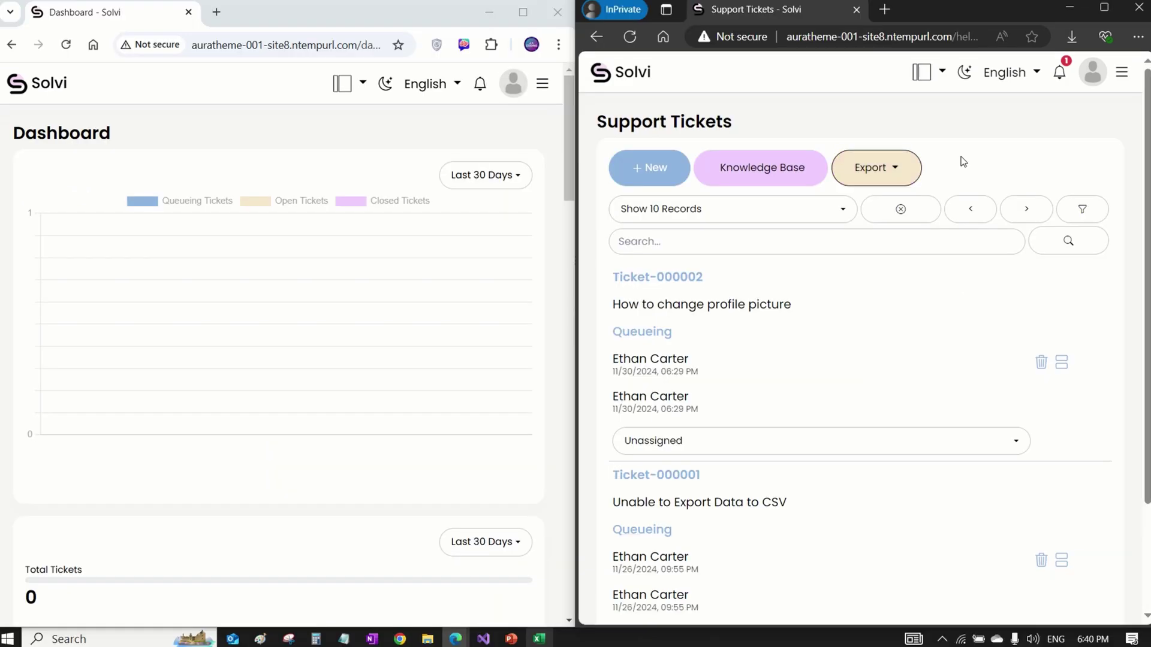
{"action": "left_click", "coordinate": [934, 207]}
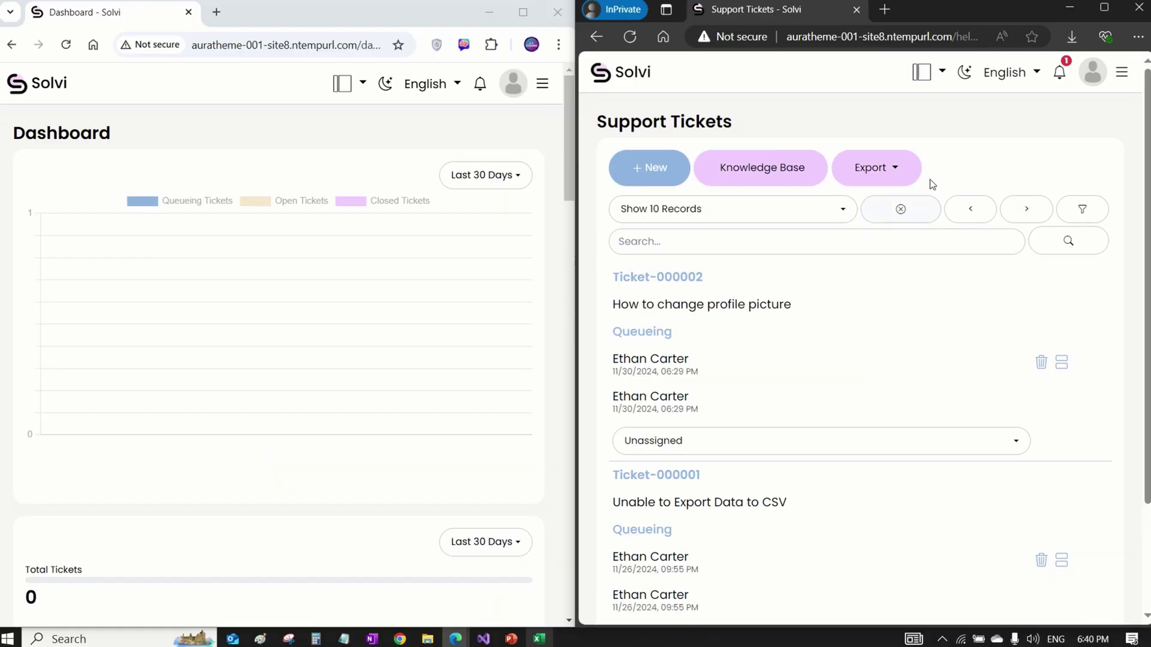
{"action": "left_click", "coordinate": [1080, 90]}
{"action": "left_click", "coordinate": [953, 135]}
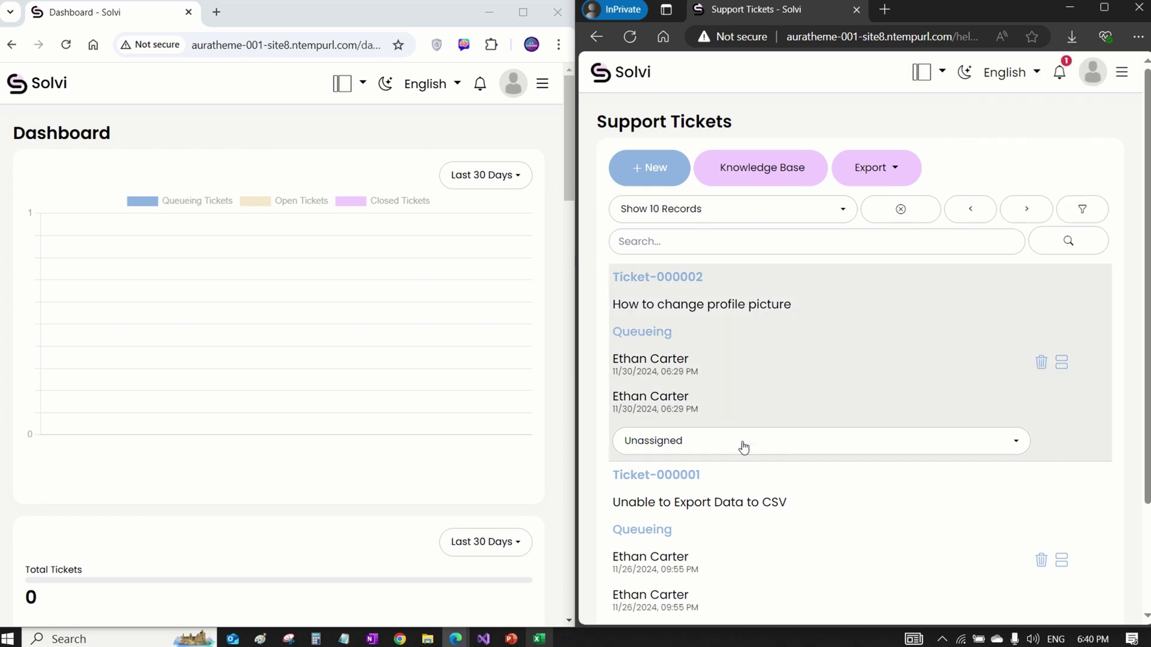
Assign Ticket-000002 to the only available agent.
{"action": "scroll", "coordinate": [756, 339], "scroll_direction": "down", "scroll_amount": 1}
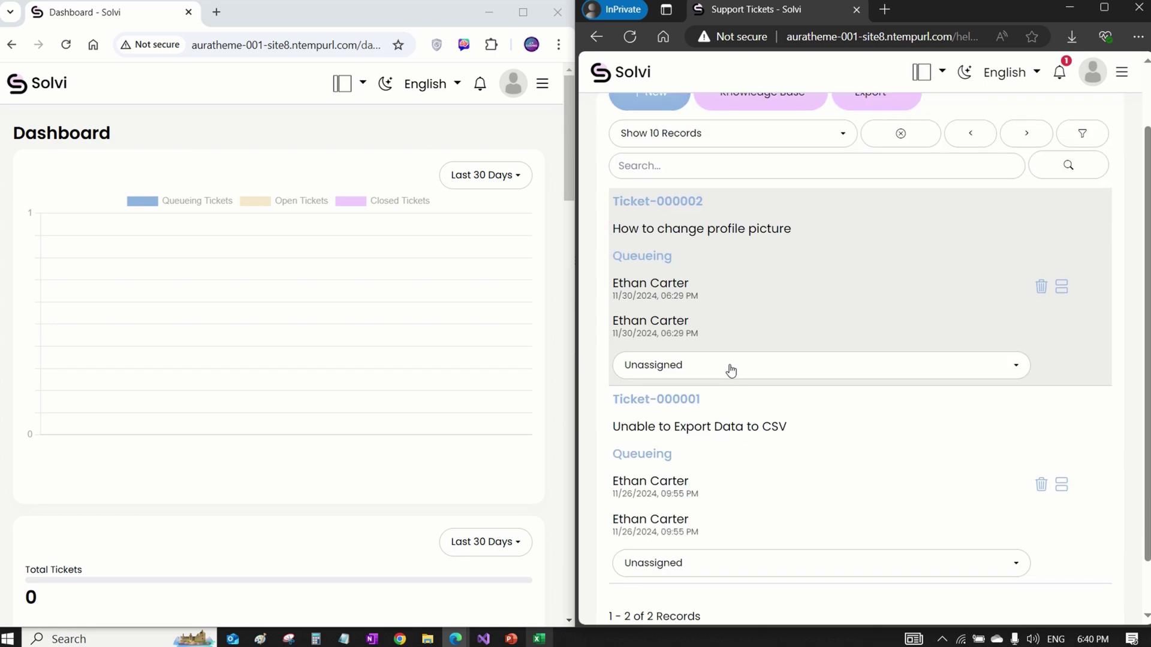
{"action": "left_click", "coordinate": [730, 367]}
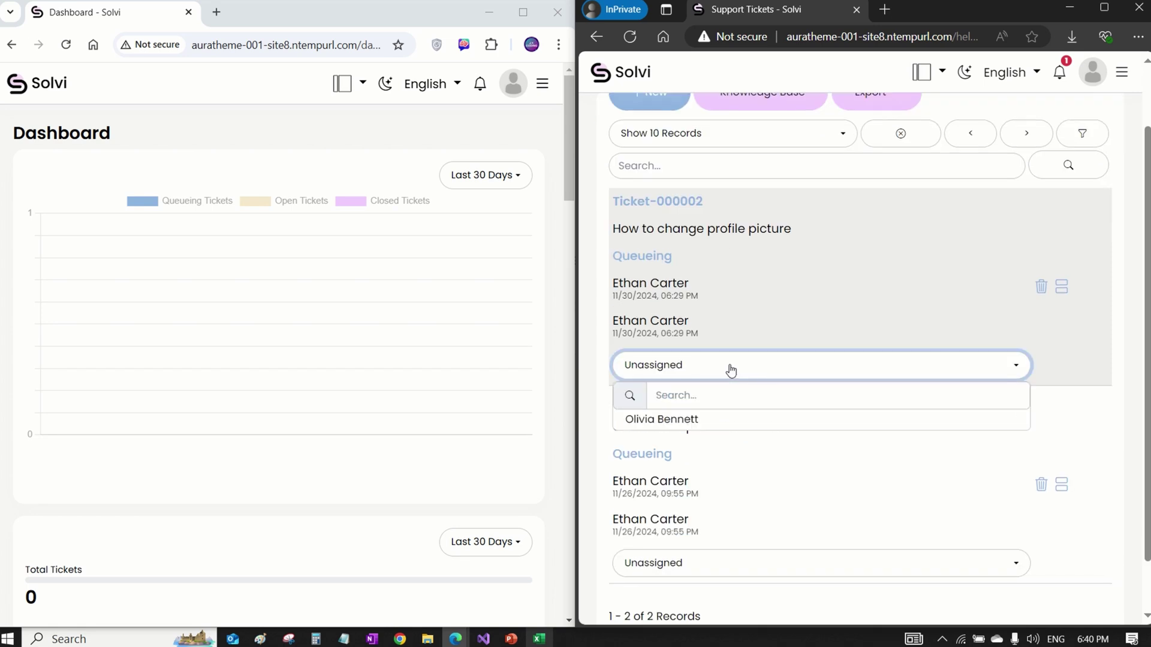
{"action": "left_click", "coordinate": [693, 421]}
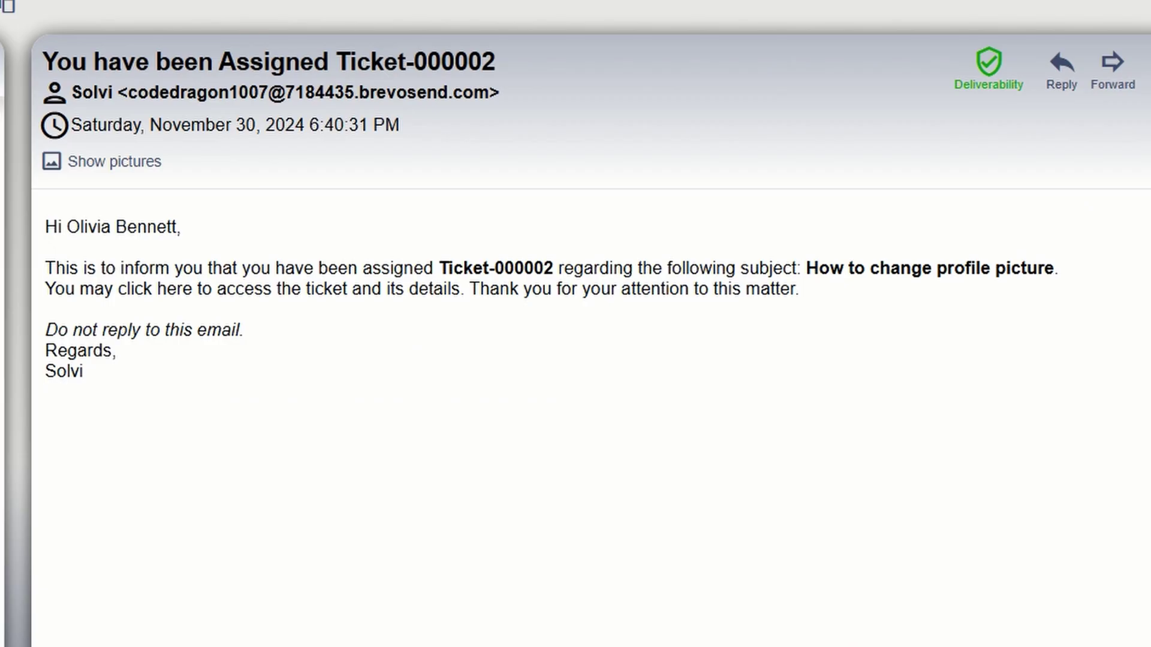
{"action": "left_click_drag", "start_coordinate": [43, 60], "coordinate": [468, 60]}
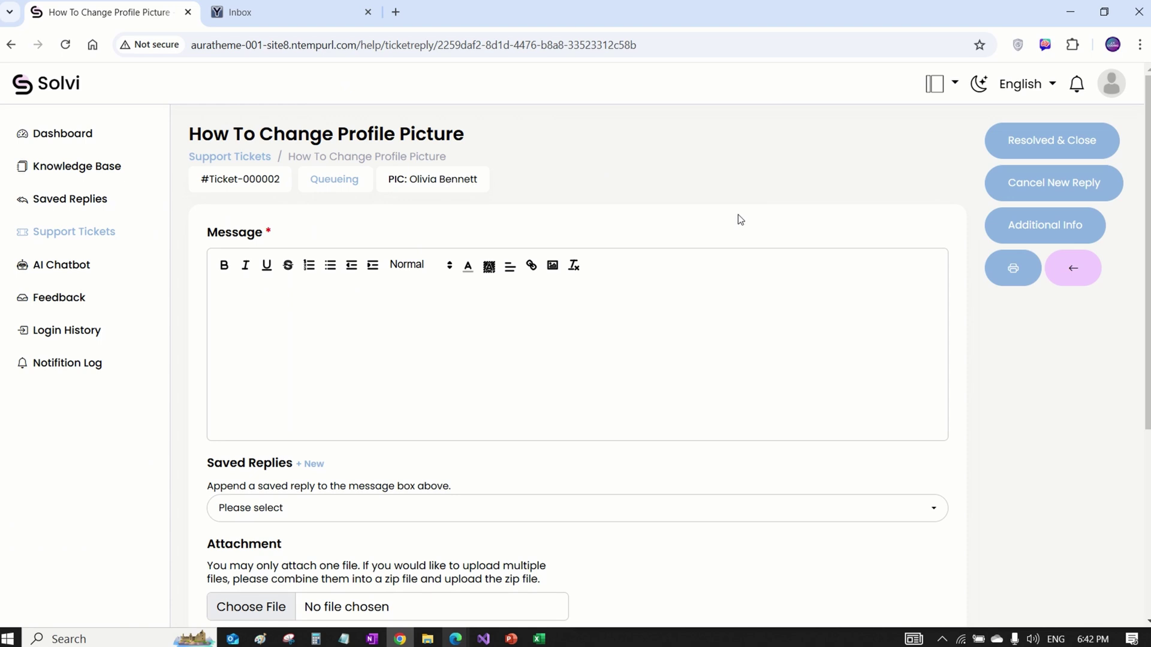
Save a thank-you greeting reply signed by the Solvi Support Team.
{"action": "scroll", "coordinate": [432, 428], "scroll_direction": "down", "scroll_amount": 2}
{"action": "left_click", "coordinate": [377, 435]}
{"action": "left_click", "coordinate": [410, 407]}
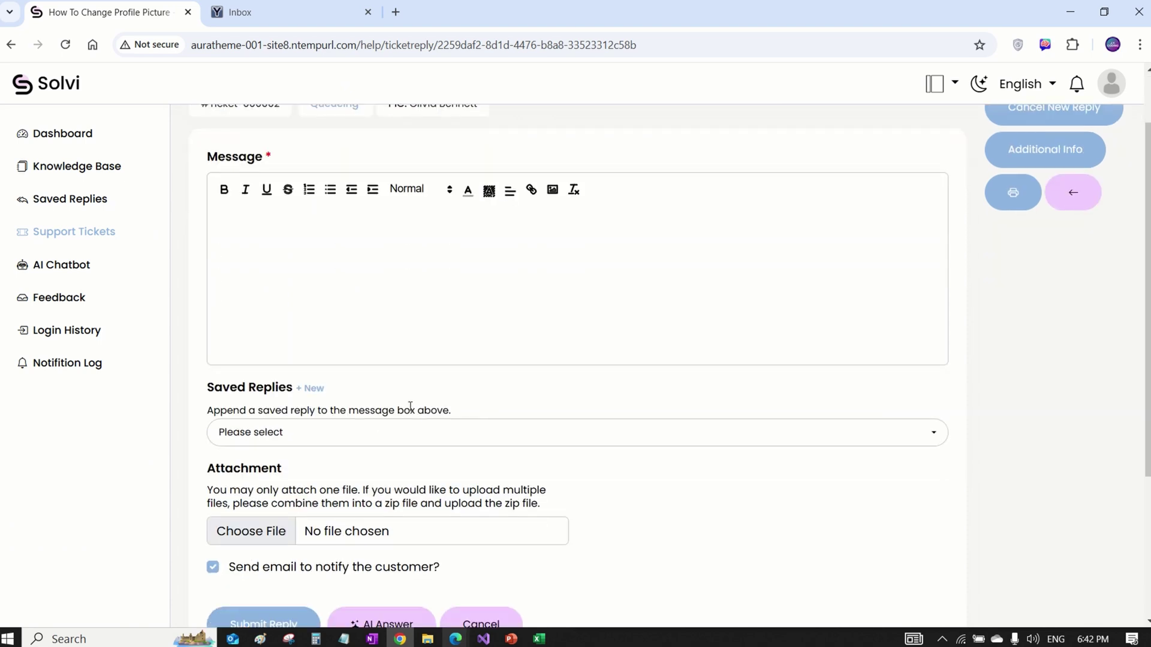
{"action": "left_click", "coordinate": [338, 432]}
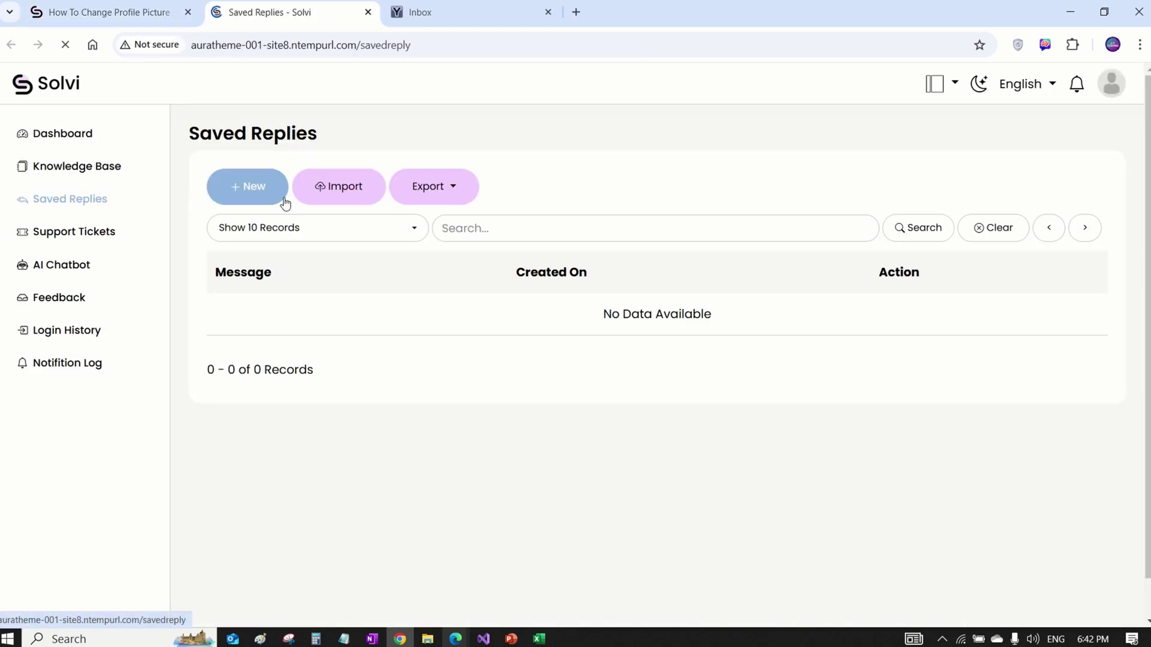
{"action": "left_click", "coordinate": [262, 192]}
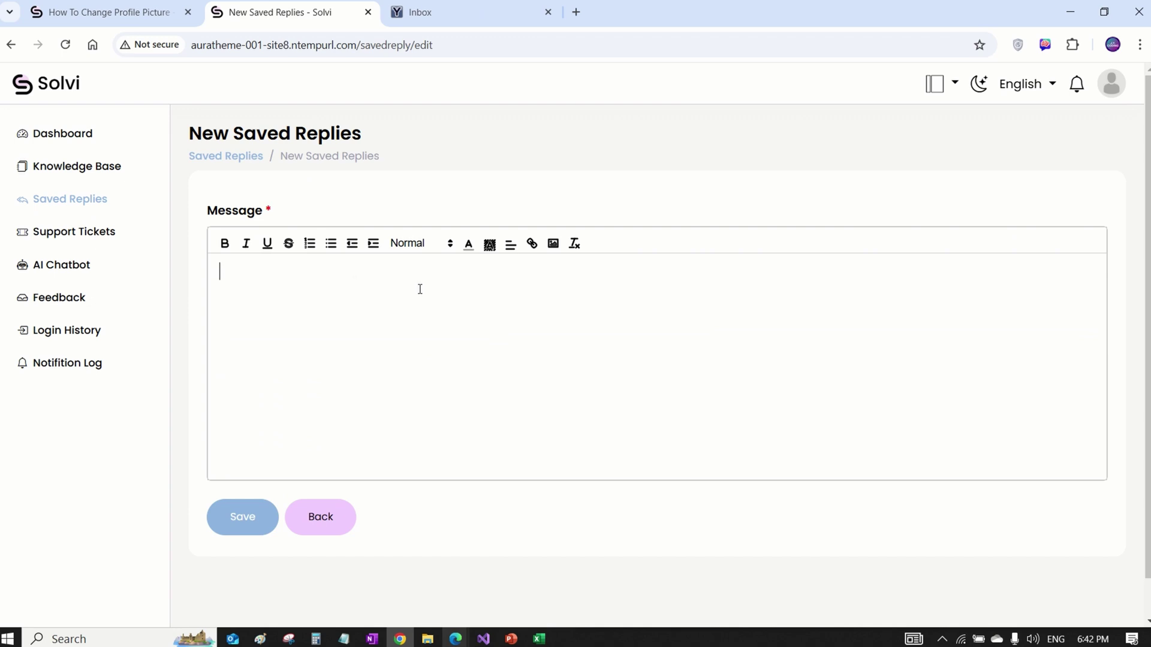
{"action": "type", "text": "Hi [User],  "}
{"action": "type", "text": "Thank you for reaching out.  "}
{"action": "type", "text": "Best Regards"}
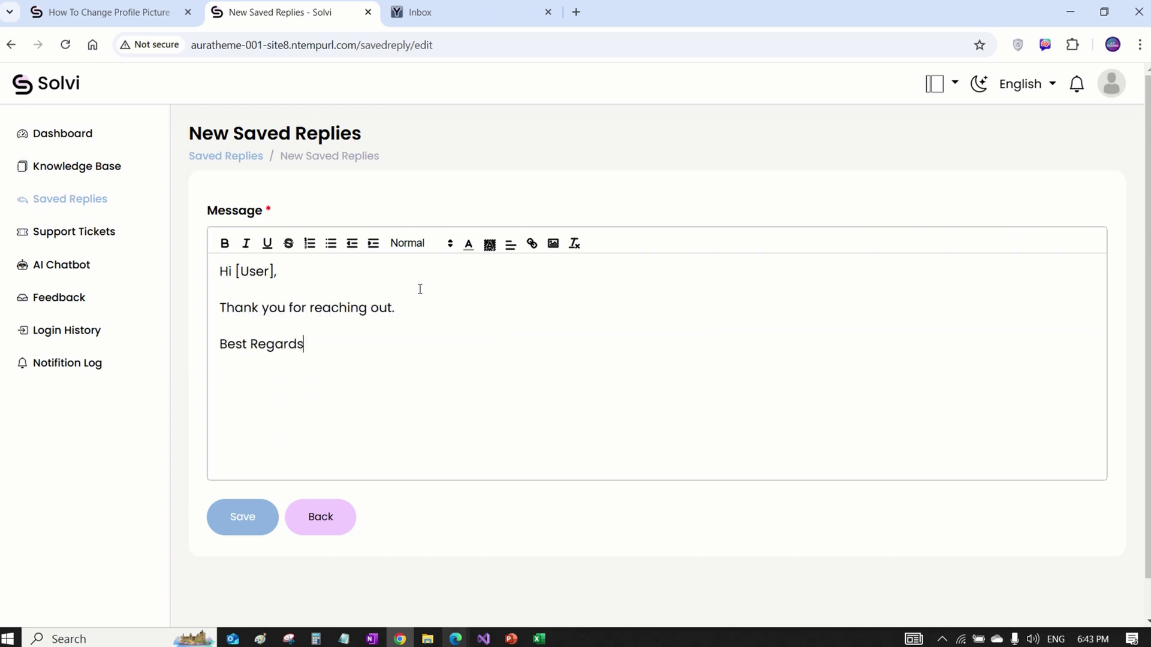
{"action": "type", "text": ", Olivia"}
{"action": "key", "text": "Return"}
{"action": "type", "text": "Solvi Support Team"}
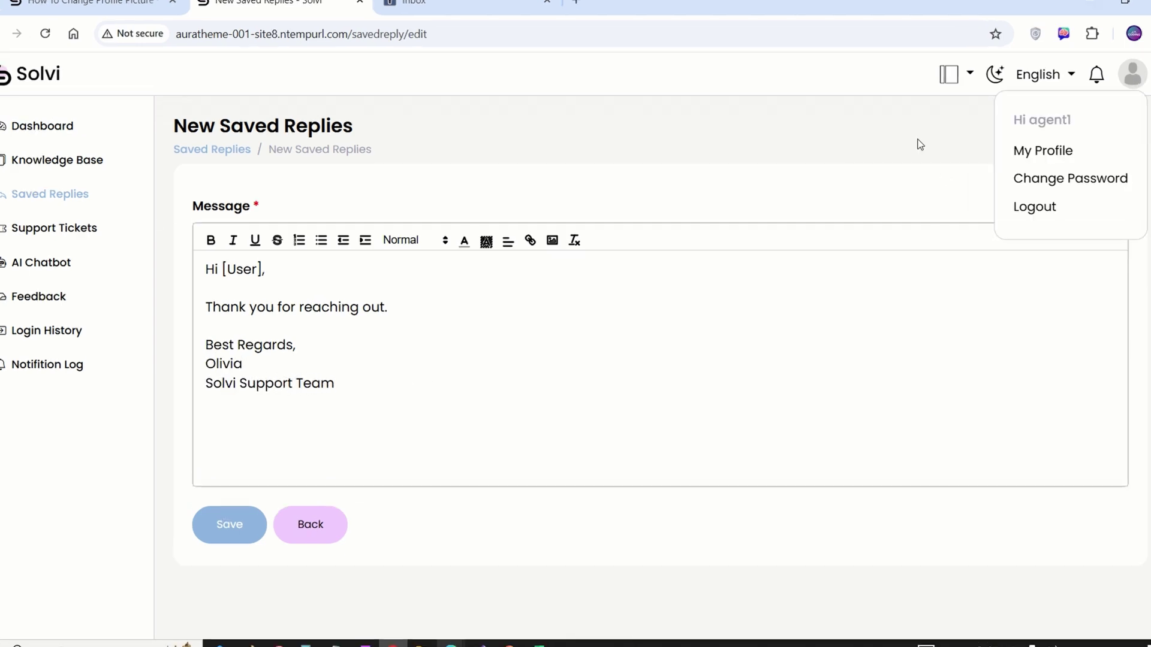
{"action": "left_click", "coordinate": [226, 526]}
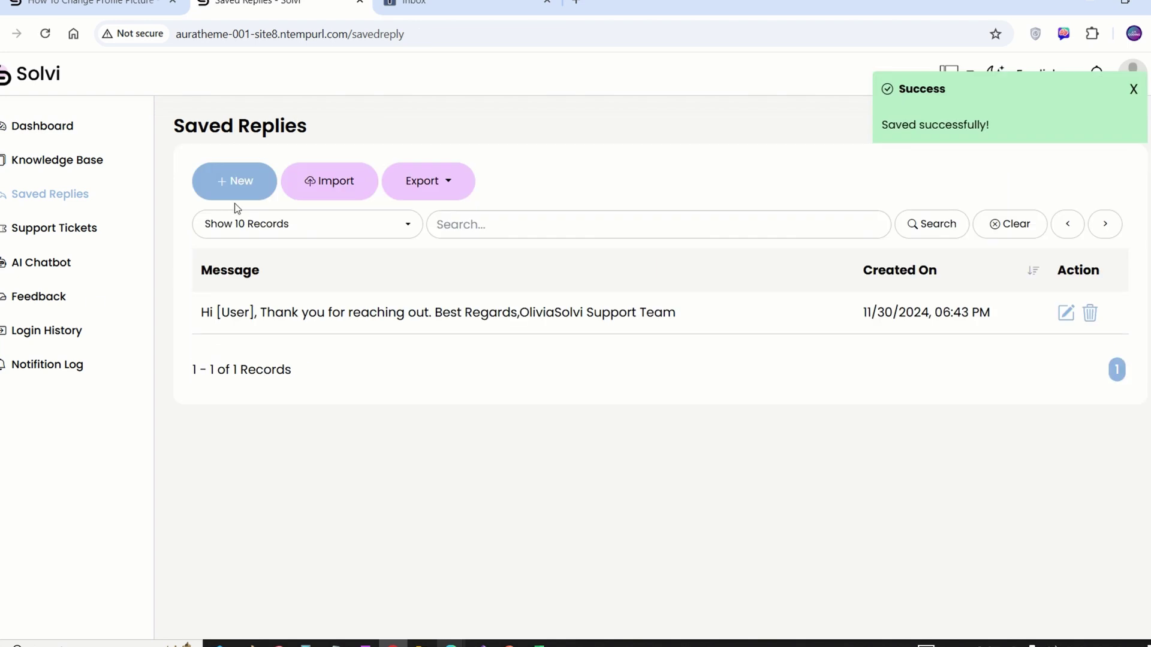
Add a reply 'Please refer to this knowledge base article: [Link]'.
{"action": "left_click", "coordinate": [236, 179]}
{"action": "left_click", "coordinate": [292, 272]}
{"action": "type", "text": "Please refer to this knowledge base article: [Link]"}
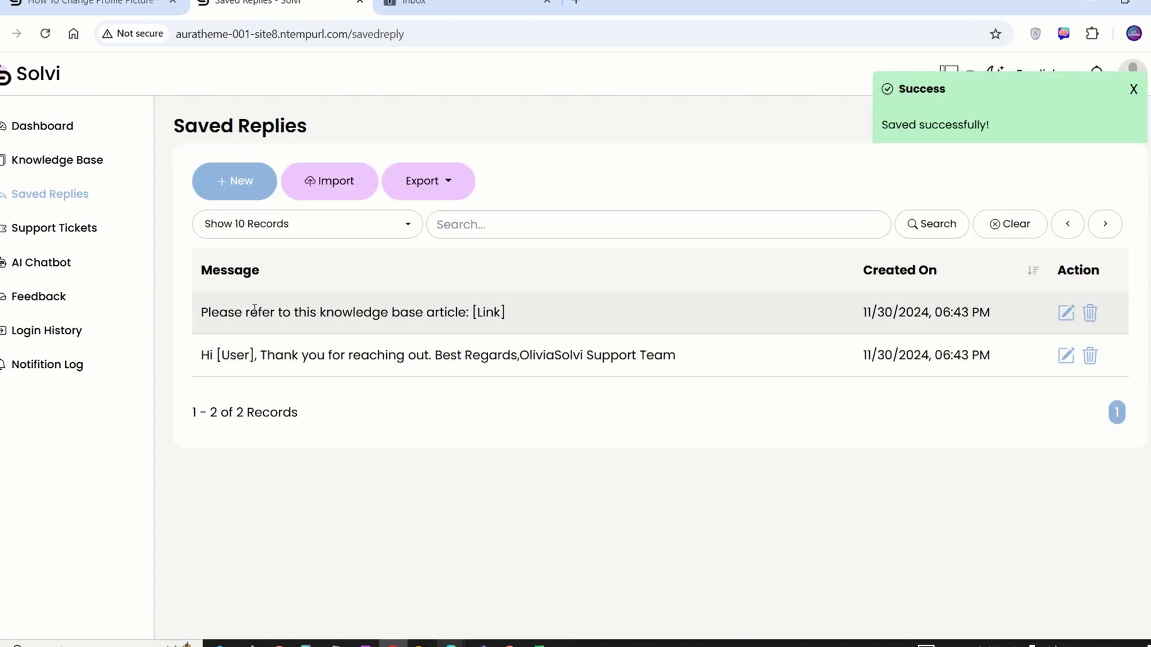
{"action": "left_click_drag", "start_coordinate": [271, 312], "coordinate": [601, 378]}
{"action": "left_click", "coordinate": [721, 401]}
{"action": "left_click", "coordinate": [1096, 75]}
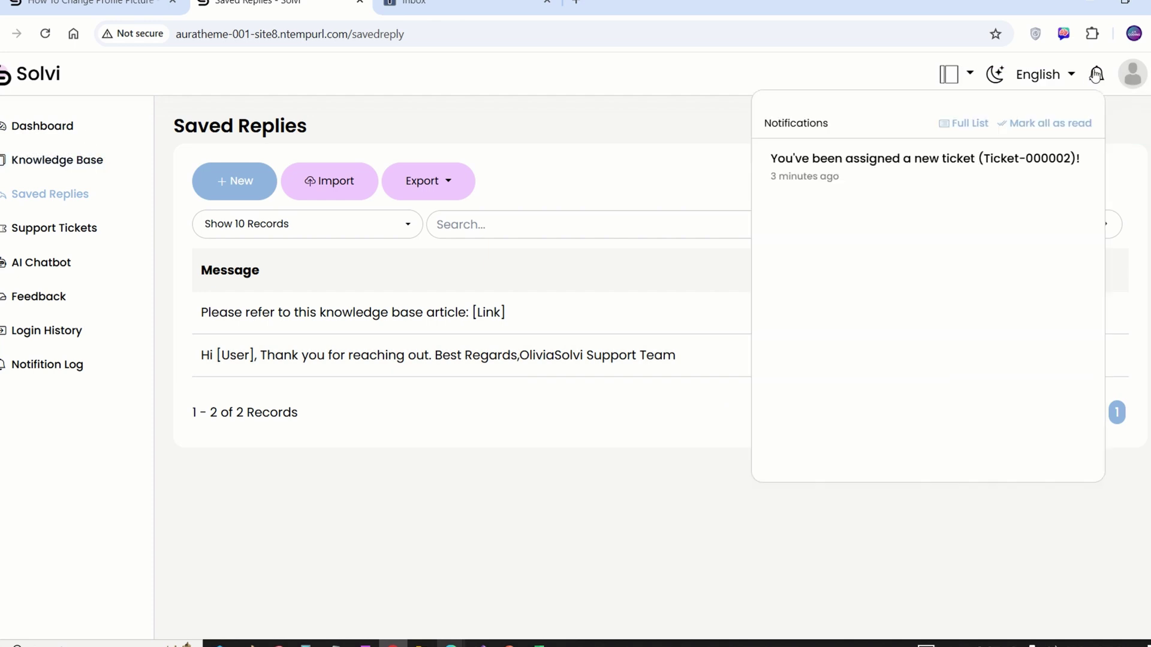
Open the newly assigned ticket and start a reply with the thank-you saved greeting.
{"action": "left_click", "coordinate": [873, 167]}
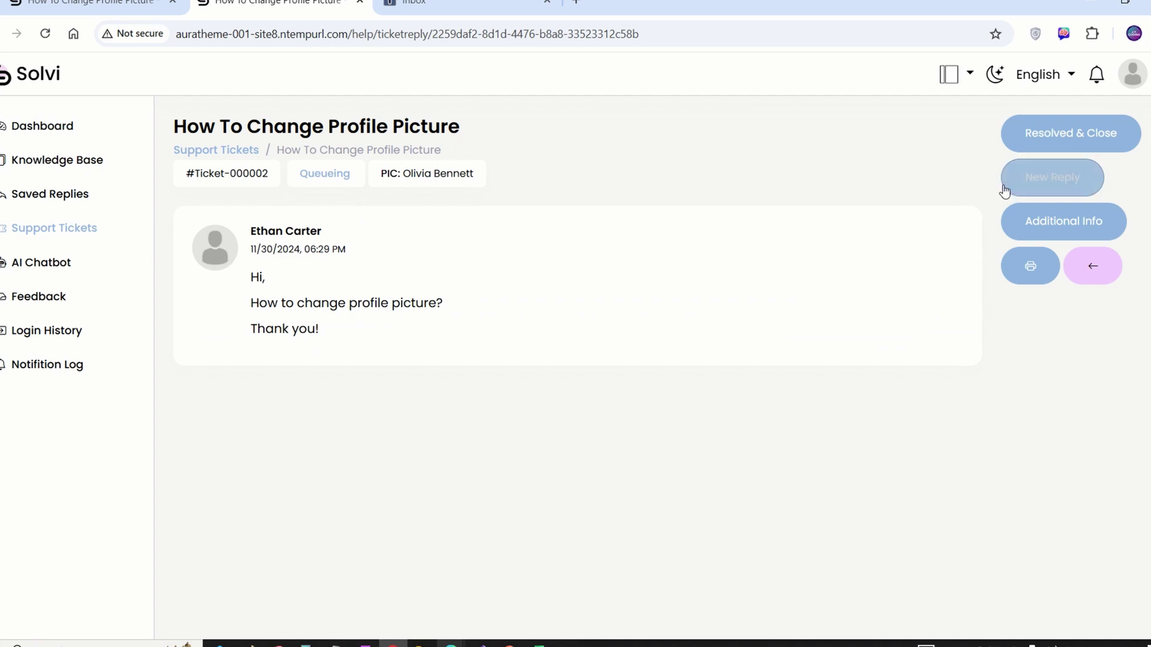
{"action": "left_click", "coordinate": [1049, 183]}
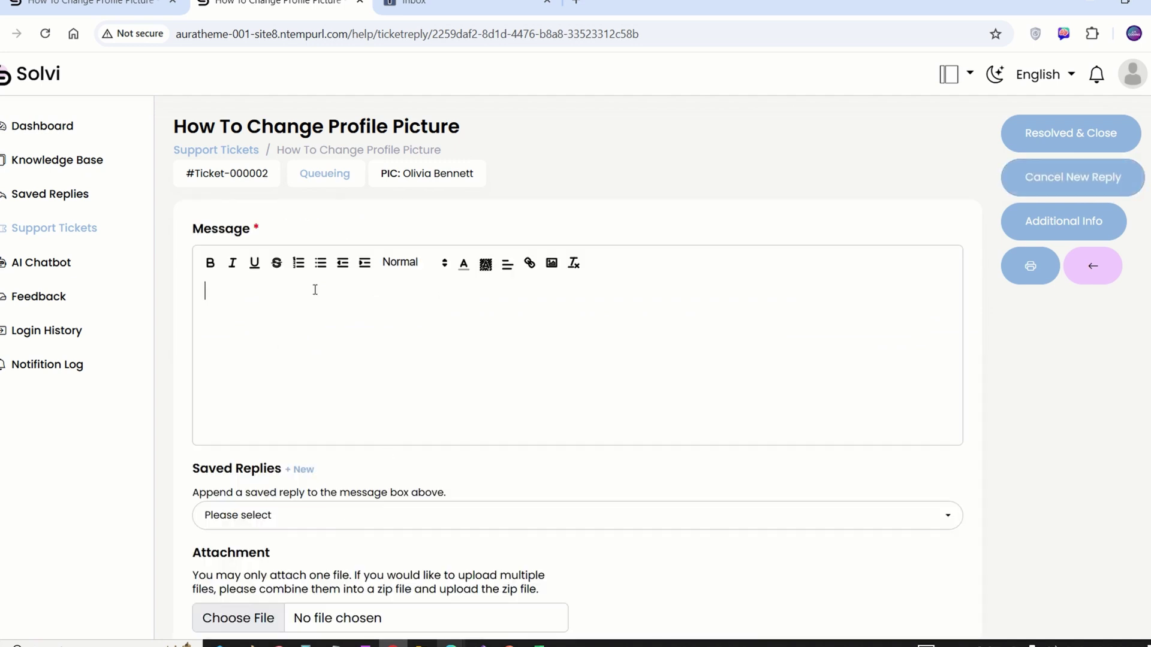
{"action": "left_click", "coordinate": [336, 510]}
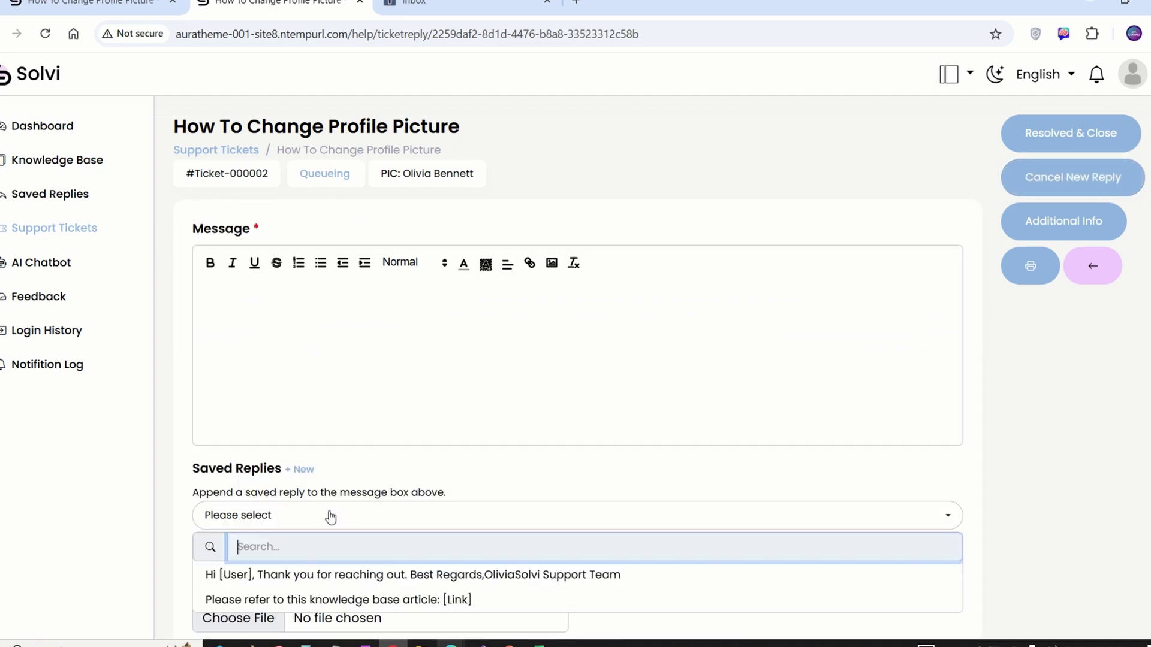
{"action": "left_click", "coordinate": [292, 572]}
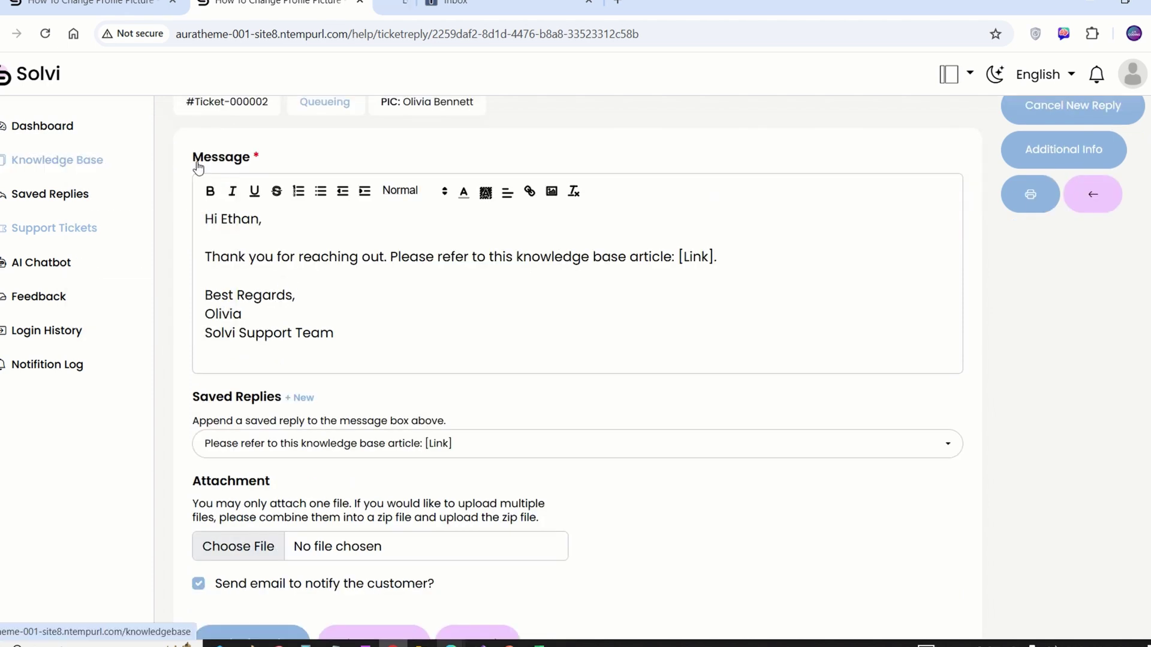
Find the 'profile picture' knowledge base article and link its address to the reply's [Link] placeholder.
{"action": "left_click", "coordinate": [57, 159]}
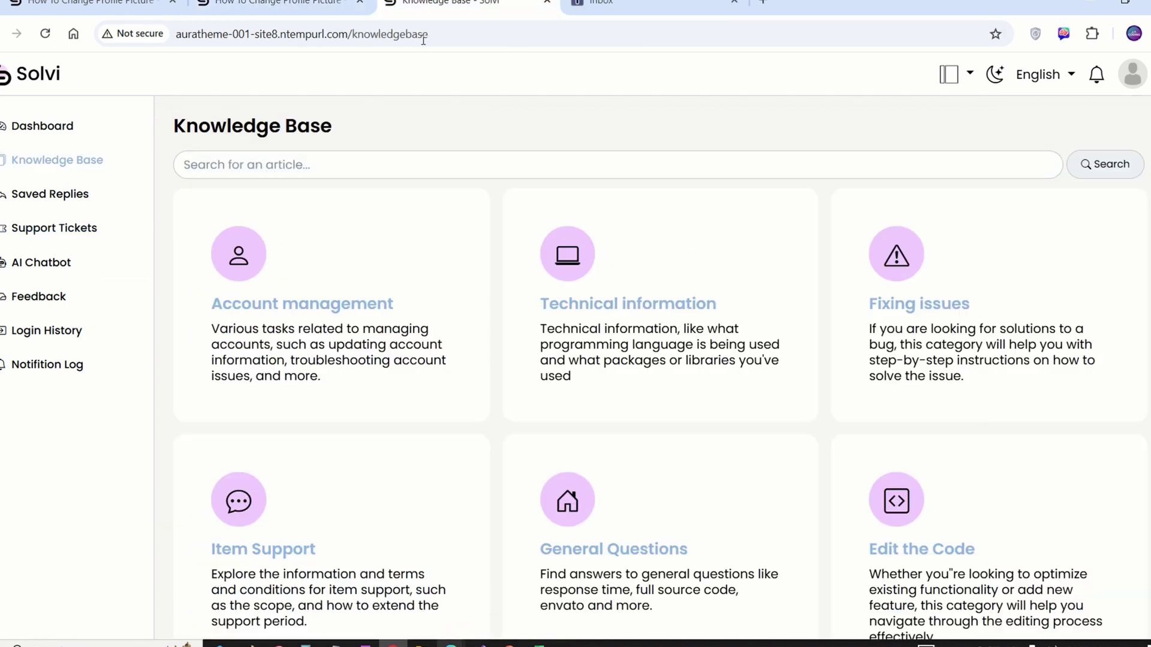
{"action": "left_click", "coordinate": [475, 170]}
{"action": "type", "text": "profile picture"}
{"action": "key", "text": "Return"}
{"action": "left_click", "coordinate": [541, 262]}
{"action": "key", "text": "ctrl+c"}
{"action": "key", "text": "ctrl+l"}
{"action": "key", "text": "ctrl+shift+Tab"}
{"action": "left_click_drag", "start_coordinate": [678, 257], "coordinate": [715, 257]}
{"action": "left_click", "coordinate": [530, 192]}
{"action": "key", "text": "ctrl+v"}
{"action": "key", "text": "Return"}
Snip the article's instructions, paste the screenshot under the link line and shrink it.
{"action": "key", "text": "ctrl+Tab"}
{"action": "left_click", "coordinate": [307, 643]}
{"action": "left_click", "coordinate": [415, 473]}
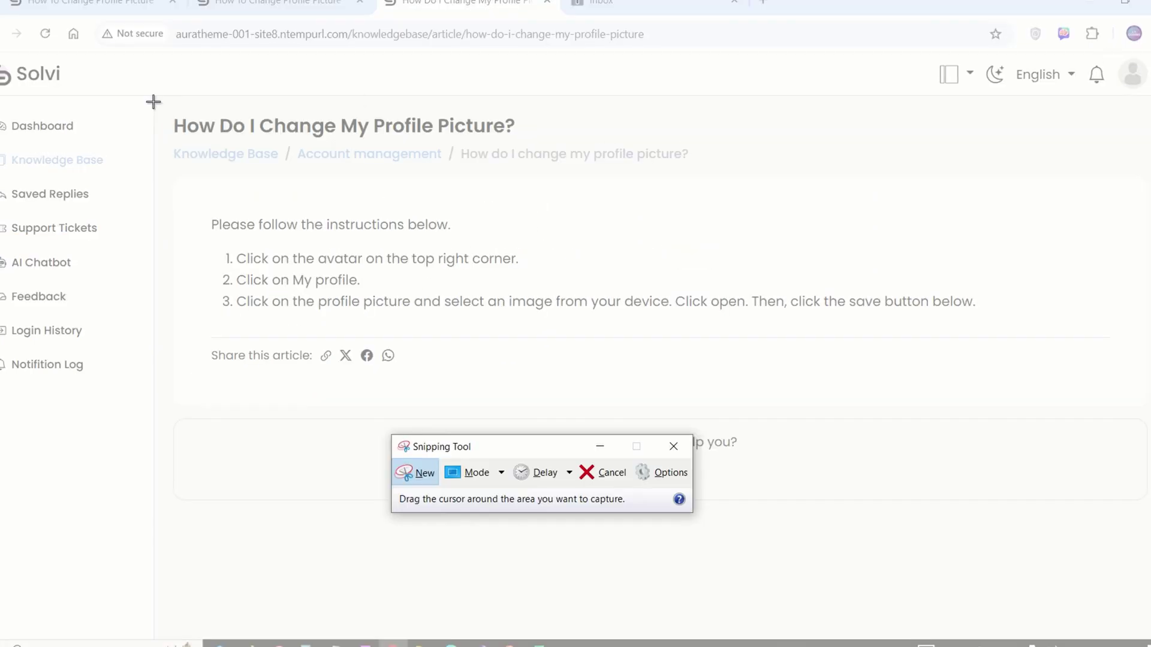
{"action": "left_click_drag", "start_coordinate": [163, 103], "coordinate": [1003, 398]}
{"action": "key", "text": "alt+Tab"}
{"action": "key", "text": "ctrl+shift+Tab"}
{"action": "left_click", "coordinate": [217, 279]}
{"action": "key", "text": "ctrl+v"}
{"action": "scroll", "coordinate": [353, 288], "scroll_direction": "up", "scroll_amount": 5}
{"action": "left_click", "coordinate": [843, 341]}
{"action": "left_click_drag", "start_coordinate": [935, 462], "coordinate": [803, 465]}
{"action": "scroll", "coordinate": [593, 304], "scroll_direction": "down", "scroll_amount": 5}
{"action": "scroll", "coordinate": [370, 259], "scroll_direction": "up", "scroll_amount": 5}
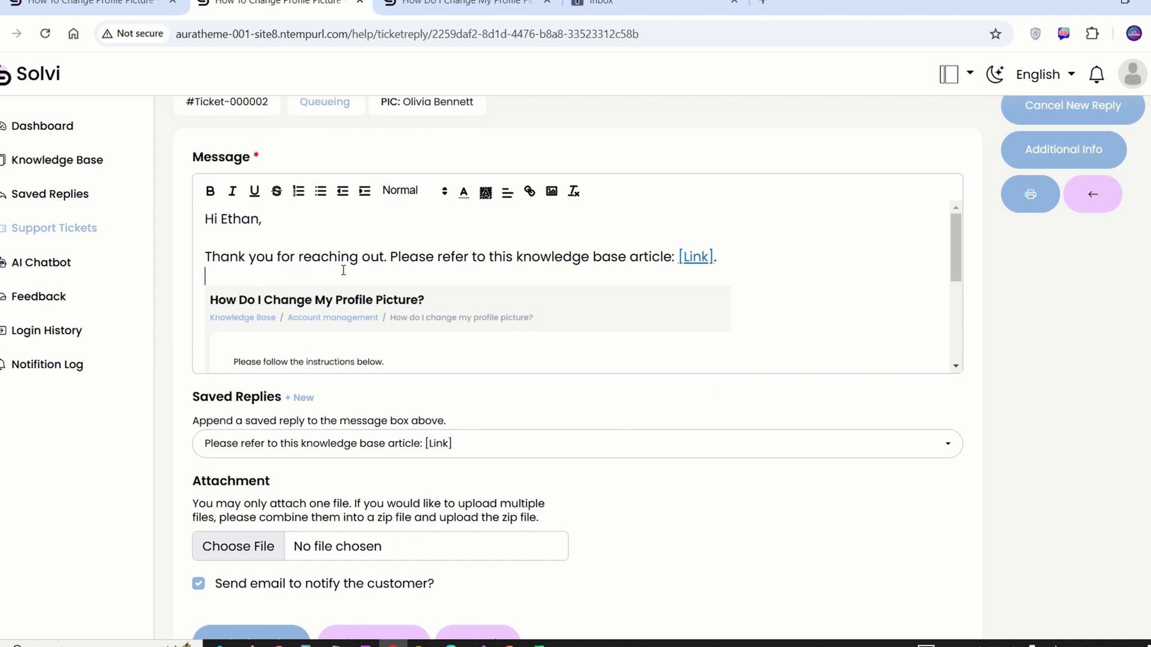
{"action": "scroll", "coordinate": [355, 269], "scroll_direction": "down", "scroll_amount": 5}
Format the Solvi Support Team signature as Heading 6 and bold the article sentence.
{"action": "triple_click", "coordinate": [348, 349]}
{"action": "left_click", "coordinate": [407, 190]}
{"action": "left_click", "coordinate": [339, 349]}
{"action": "triple_click", "coordinate": [340, 349]}
{"action": "left_click", "coordinate": [408, 190]}
{"action": "left_click", "coordinate": [424, 362]}
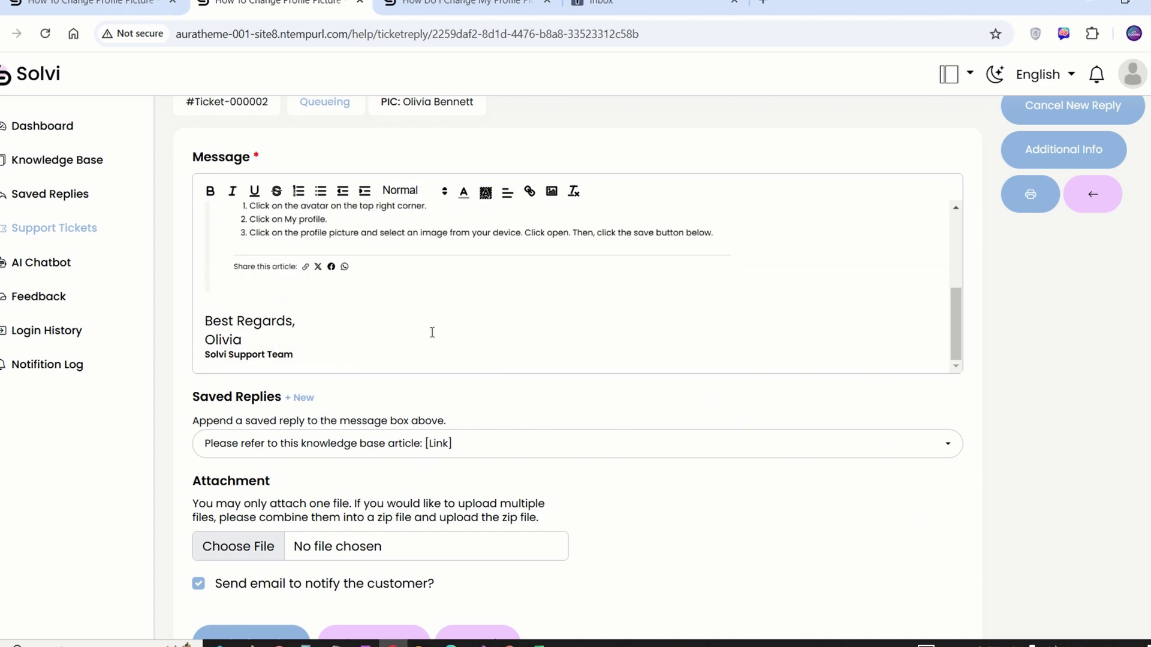
{"action": "scroll", "coordinate": [321, 335], "scroll_direction": "up", "scroll_amount": 5}
{"action": "left_click_drag", "start_coordinate": [731, 257], "coordinate": [390, 257]}
{"action": "key", "text": "ctrl+b"}
{"action": "left_click", "coordinate": [370, 250]}
{"action": "scroll", "coordinate": [370, 250], "scroll_direction": "down", "scroll_amount": 4}
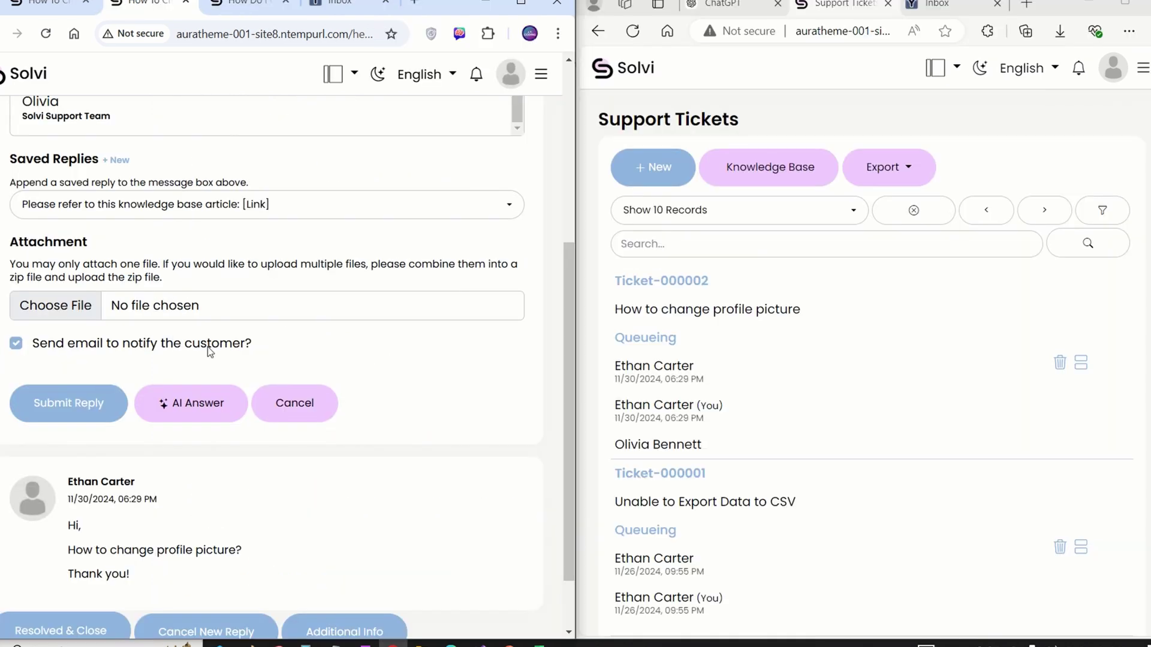
Submit the finished reply with the linked article screenshot to the Ticket-000002 customer.
{"action": "scroll", "coordinate": [208, 346], "scroll_direction": "up", "scroll_amount": 4}
{"action": "scroll", "coordinate": [118, 405], "scroll_direction": "down", "scroll_amount": 3}
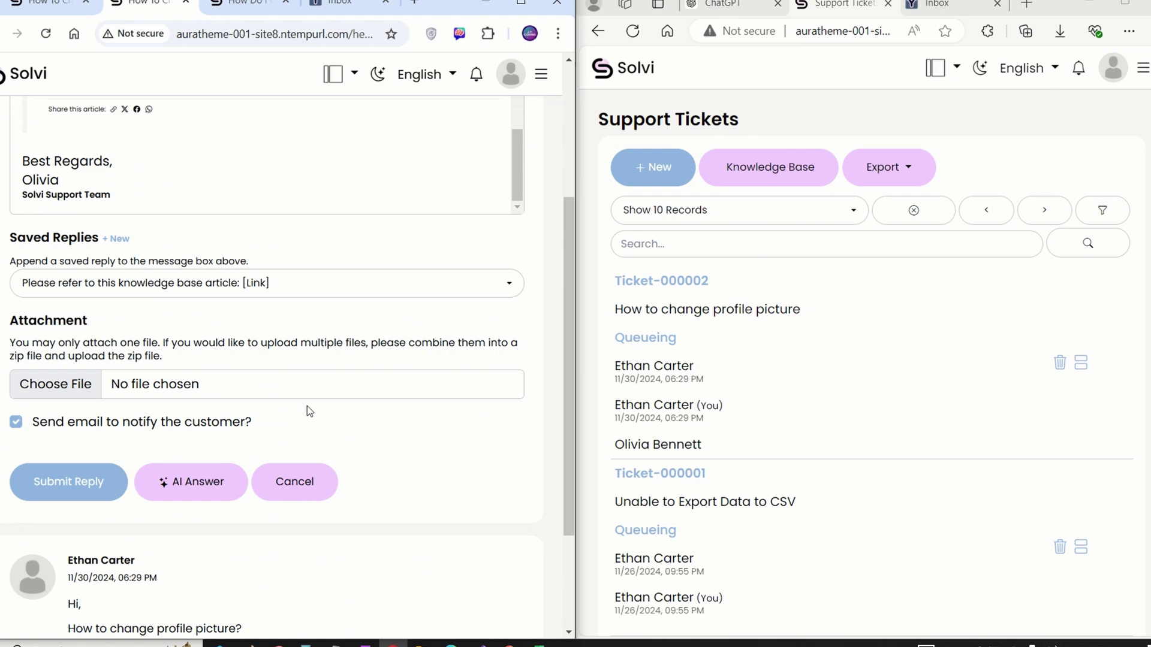
{"action": "left_click", "coordinate": [70, 481]}
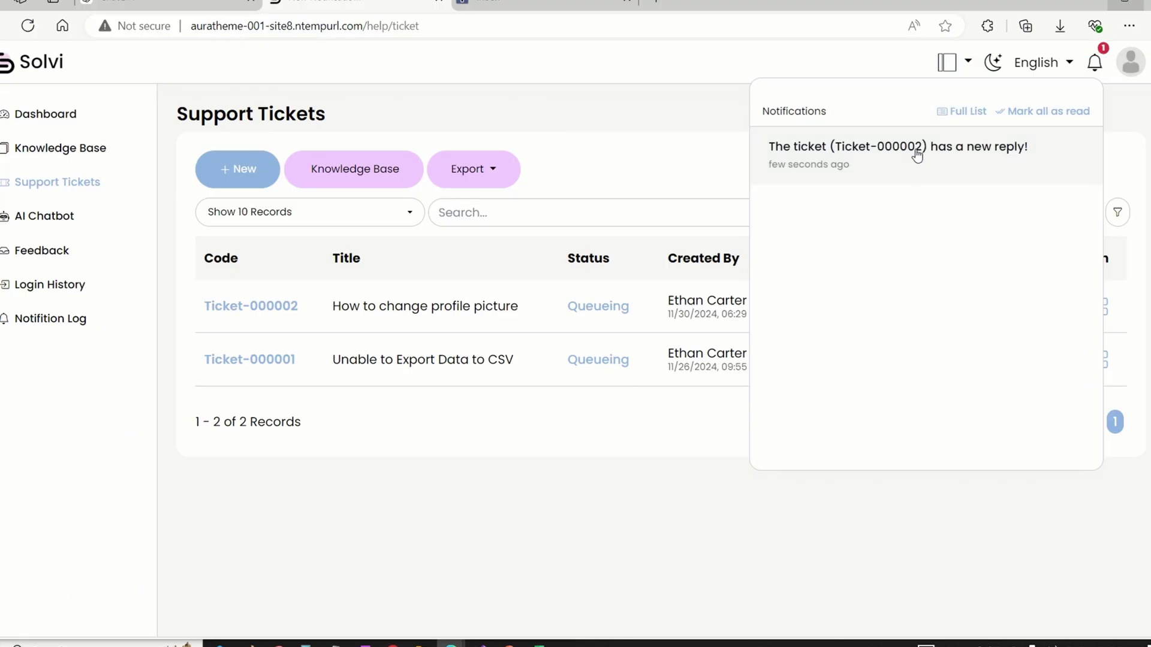
Open the Ticket-000002 new-reply notice and read the update email.
{"action": "left_click", "coordinate": [918, 148]}
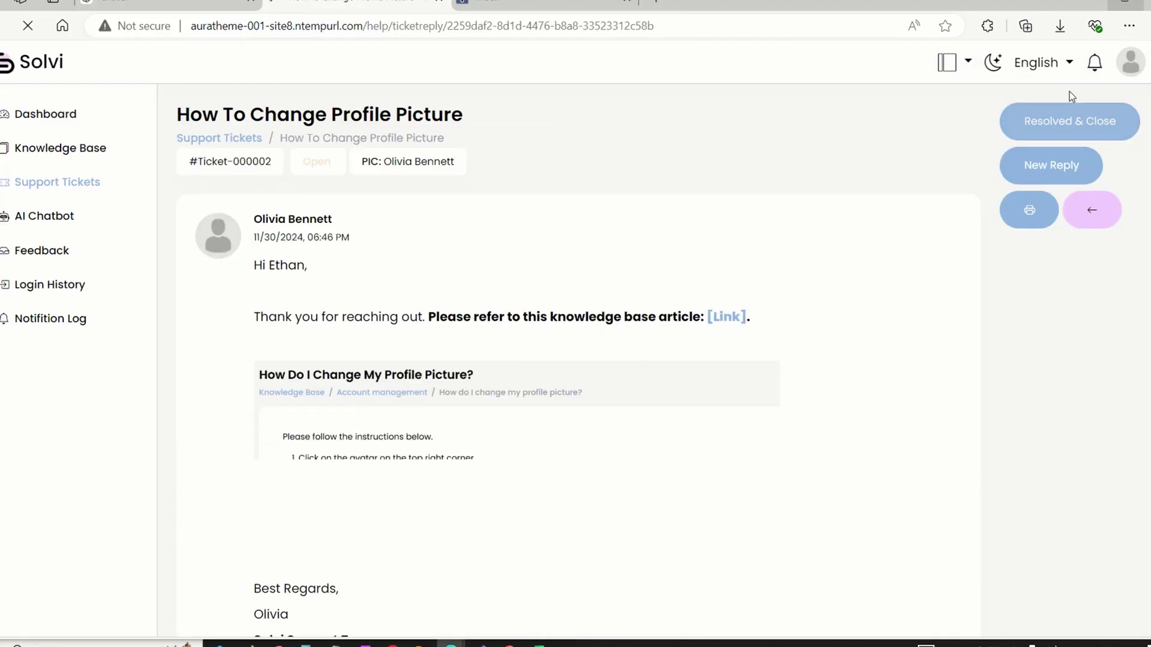
{"action": "left_click", "coordinate": [1095, 62]}
{"action": "left_click", "coordinate": [654, 156]}
{"action": "scroll", "coordinate": [532, 344], "scroll_direction": "down", "scroll_amount": 1}
{"action": "scroll", "coordinate": [530, 344], "scroll_direction": "down", "scroll_amount": 4}
{"action": "scroll", "coordinate": [432, 352], "scroll_direction": "up", "scroll_amount": 2}
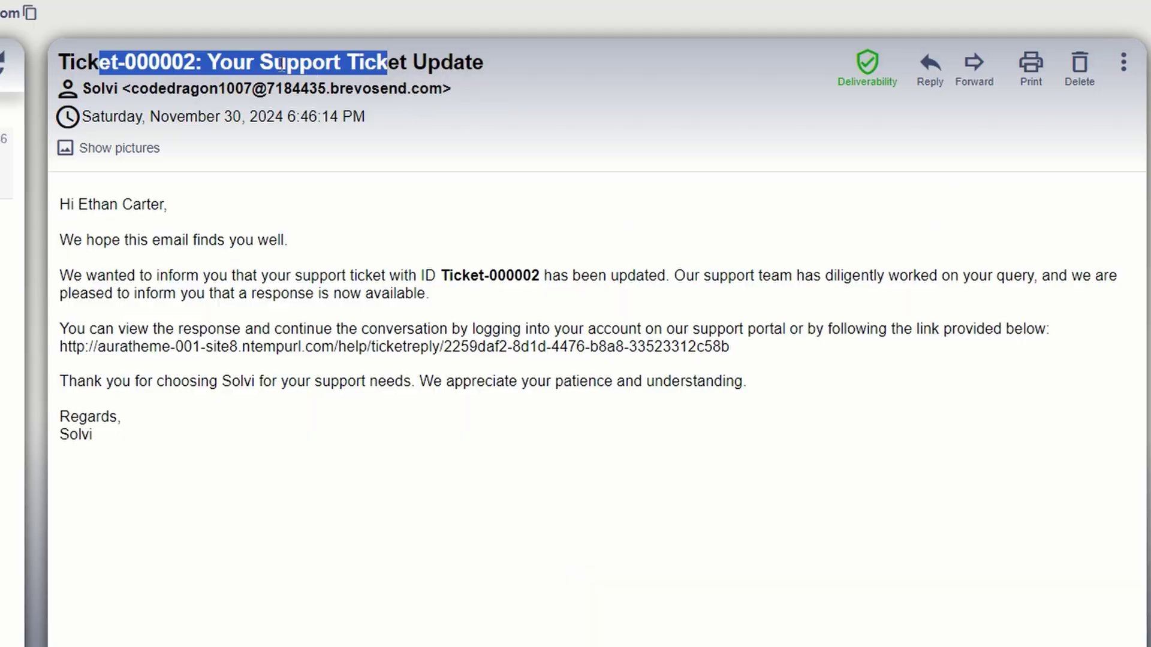
{"action": "left_click_drag", "start_coordinate": [299, 63], "coordinate": [360, 105]}
{"action": "left_click", "coordinate": [360, 104]}
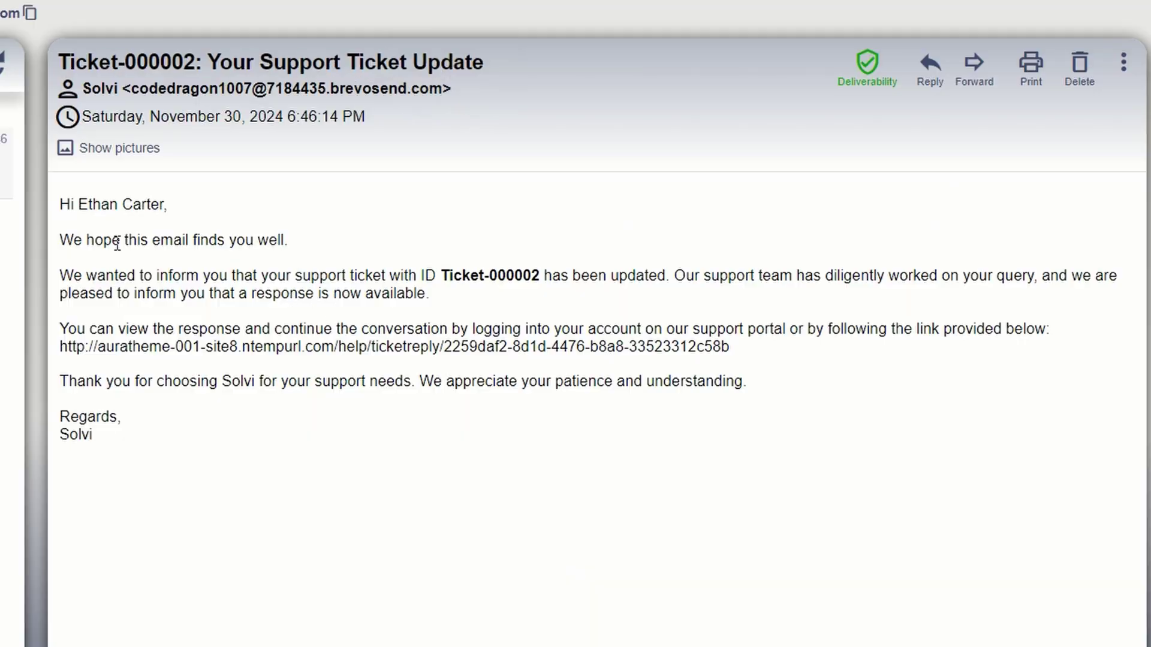
Bring up the context options for the article link in the agent's reply.
{"action": "left_click_drag", "start_coordinate": [90, 205], "coordinate": [329, 380]}
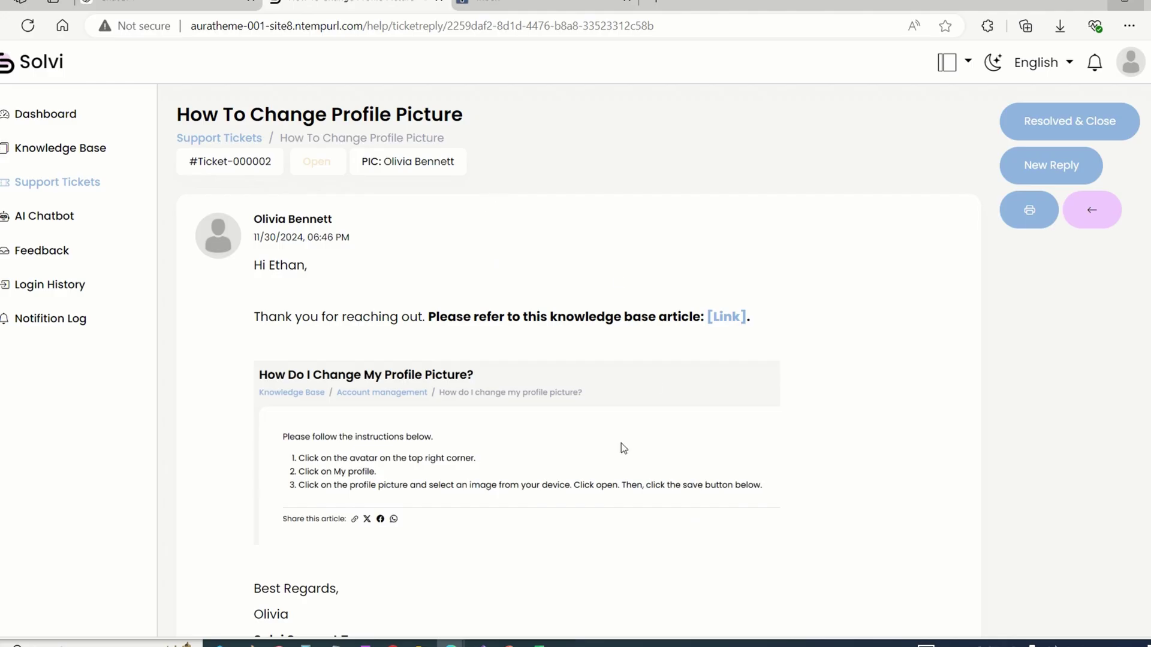
{"action": "scroll", "coordinate": [620, 443], "scroll_direction": "down", "scroll_amount": 3}
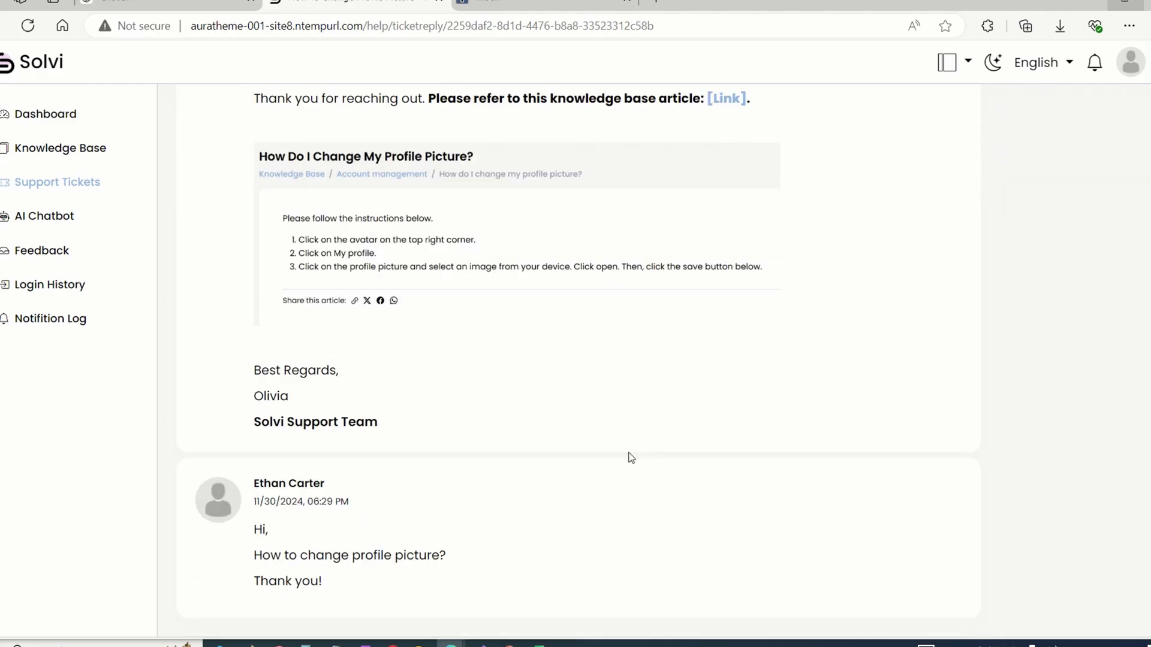
{"action": "scroll", "coordinate": [631, 459], "scroll_direction": "up", "scroll_amount": 3}
{"action": "right_click", "coordinate": [721, 316]}
Open the article link in a new tab and submit the customer's reply 'Ok, thanks! Please close the ticket.'.
{"action": "left_click", "coordinate": [791, 327]}
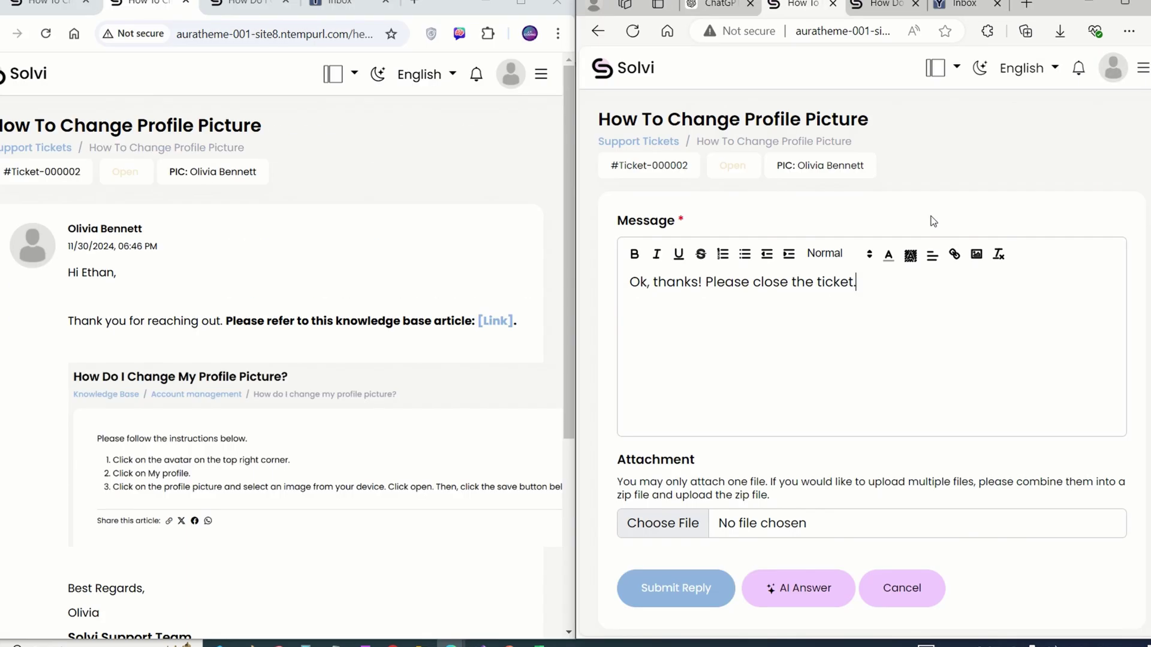
{"action": "scroll", "coordinate": [860, 270], "scroll_direction": "down", "scroll_amount": 3}
{"action": "scroll", "coordinate": [779, 419], "scroll_direction": "up", "scroll_amount": 1}
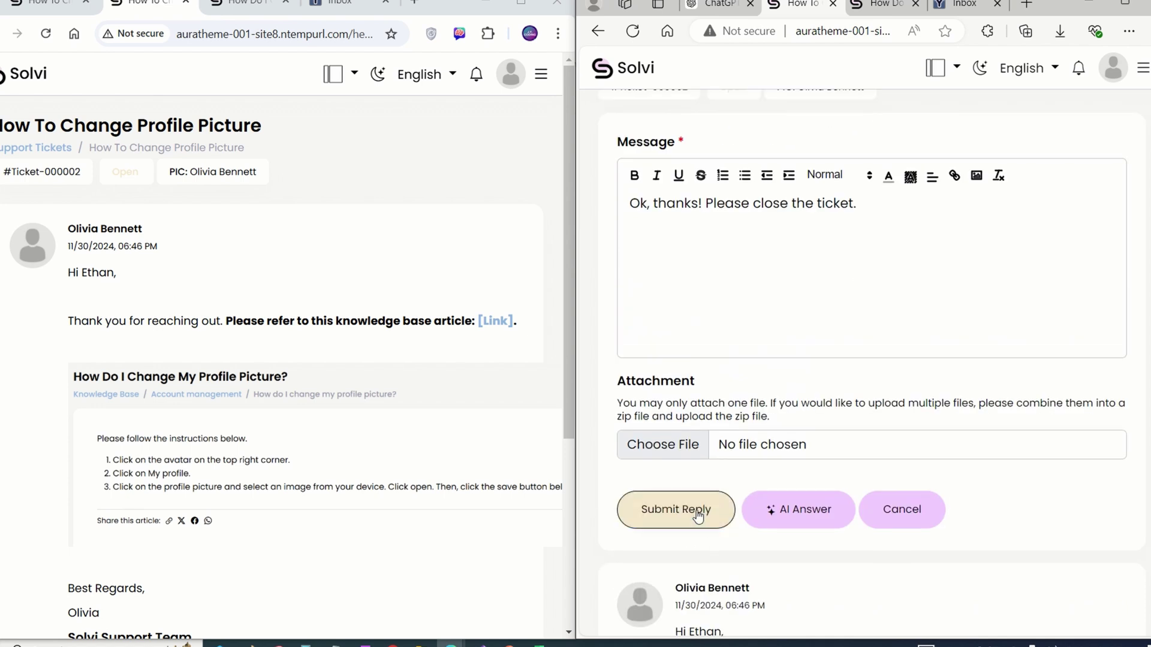
{"action": "left_click", "coordinate": [699, 515]}
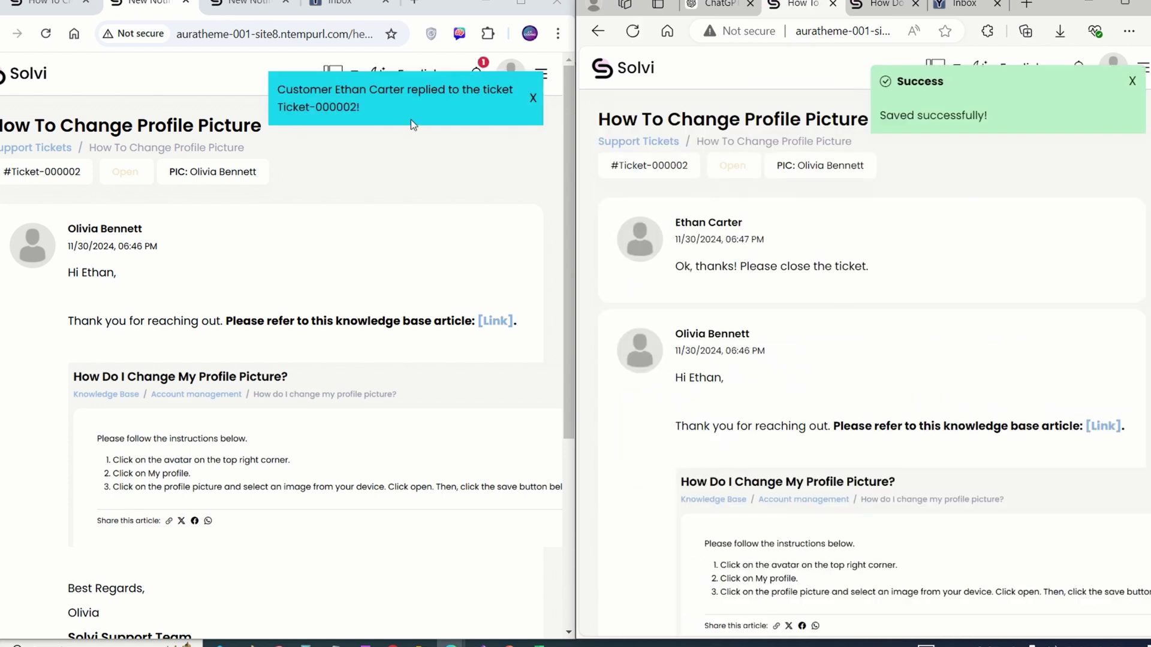
Reload the agent's ticket page to show the customer's close request.
{"action": "right_click", "coordinate": [333, 142]}
{"action": "left_click", "coordinate": [363, 209]}
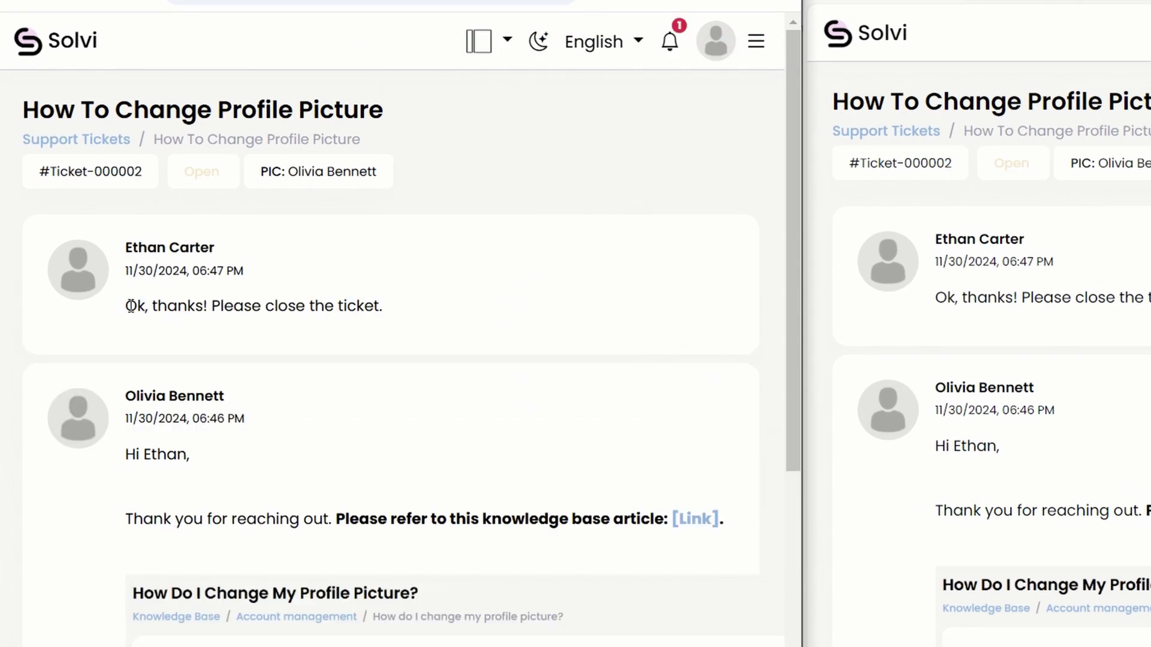
{"action": "left_click_drag", "start_coordinate": [128, 306], "coordinate": [470, 310]}
{"action": "left_click", "coordinate": [508, 330]}
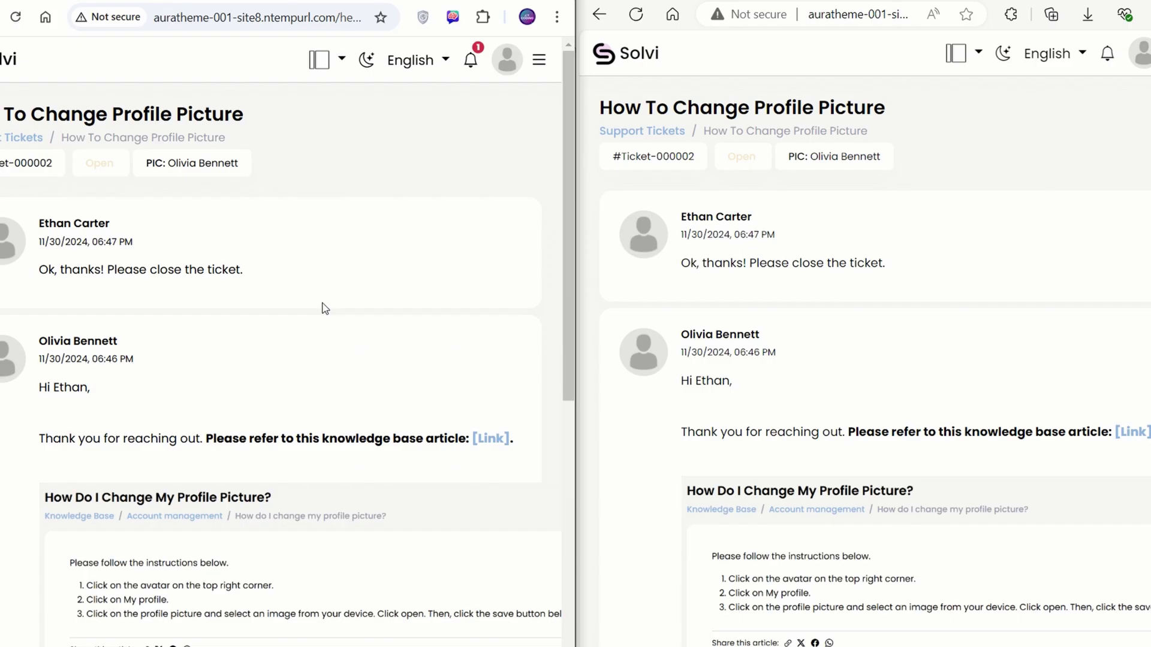
Close Ticket-000002 with Resolved & Close, confirming on the second attempt.
{"action": "scroll", "coordinate": [323, 307], "scroll_direction": "down", "scroll_amount": 7}
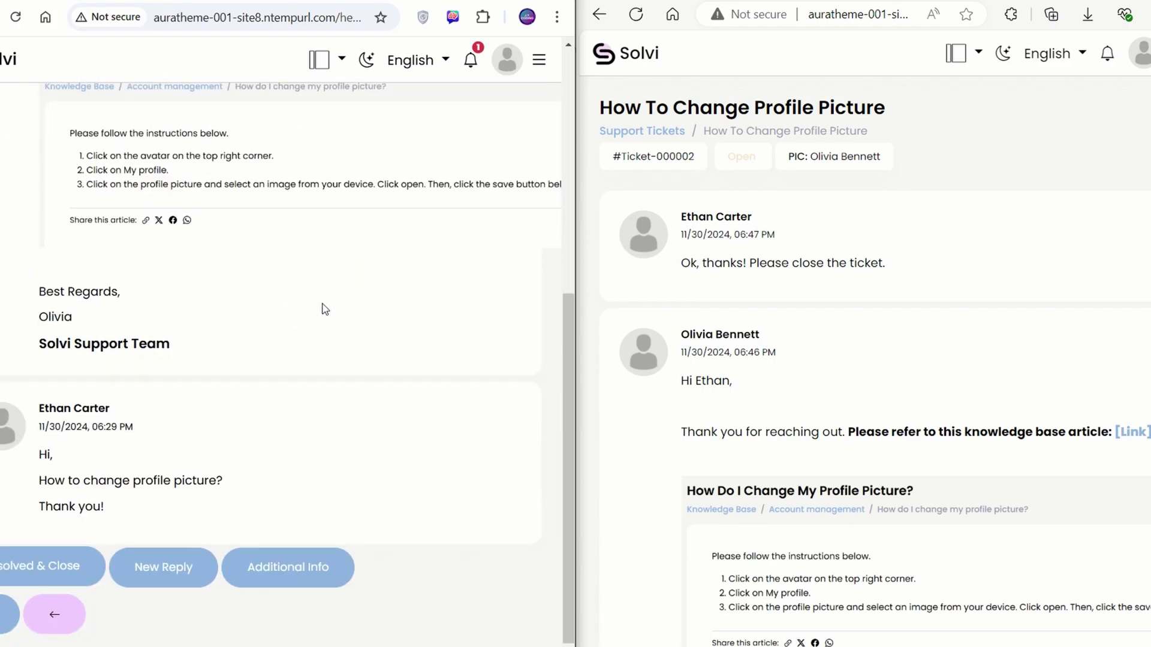
{"action": "left_click", "coordinate": [53, 565]}
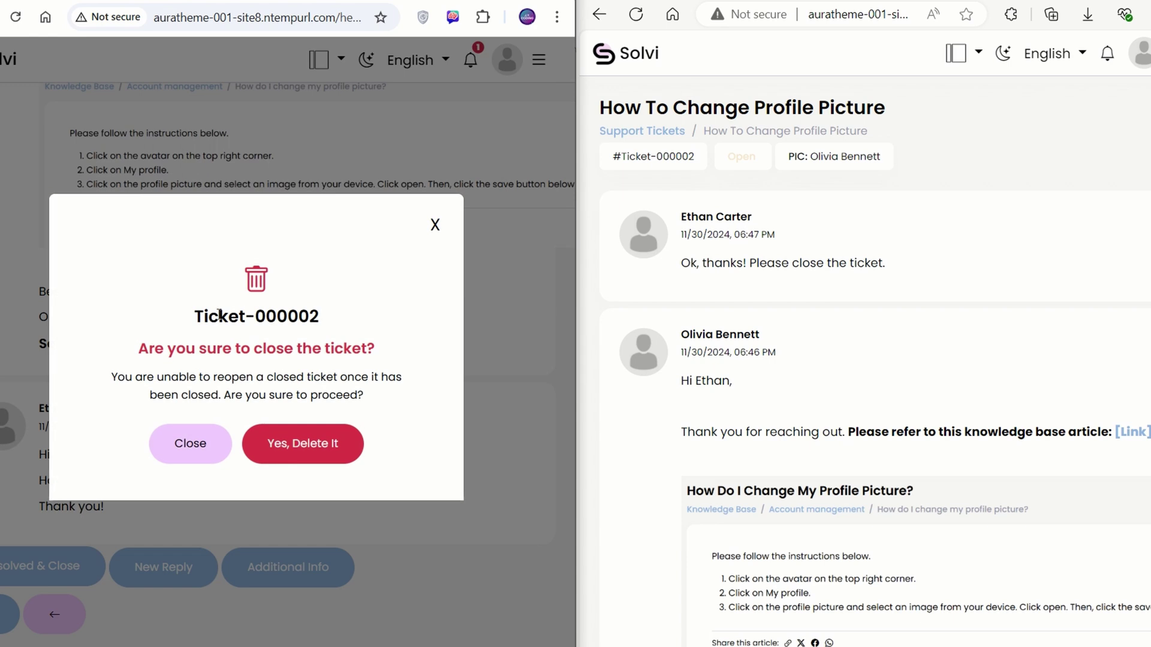
{"action": "left_click_drag", "start_coordinate": [160, 348], "coordinate": [386, 354]}
{"action": "left_click", "coordinate": [278, 380]}
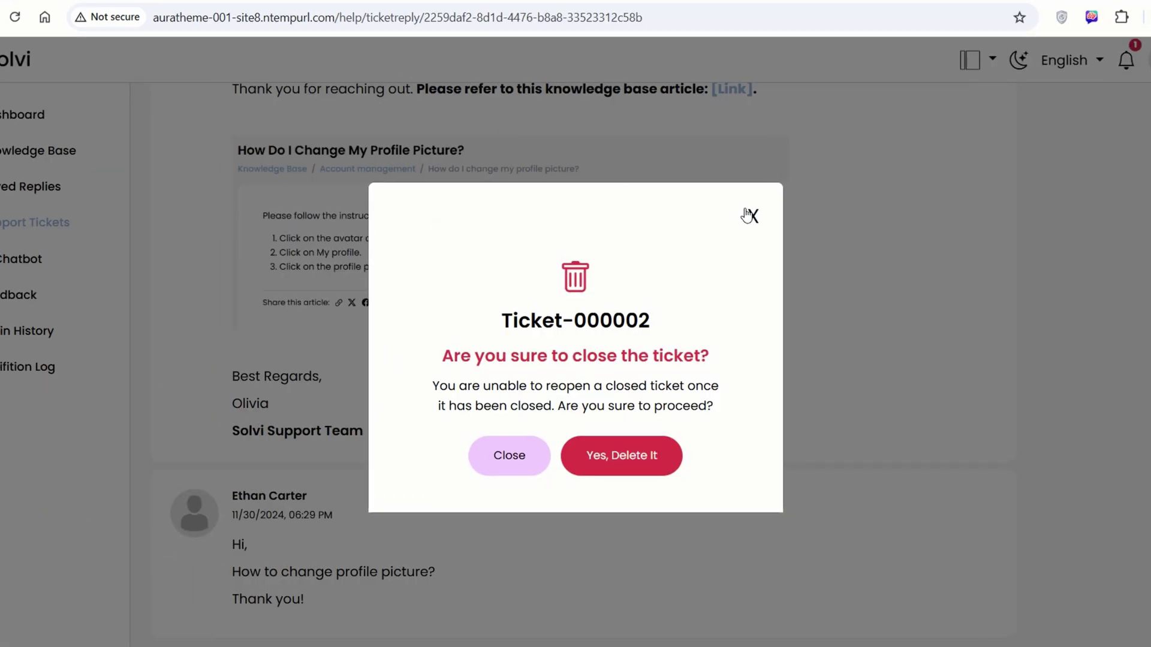
{"action": "left_click", "coordinate": [435, 224]}
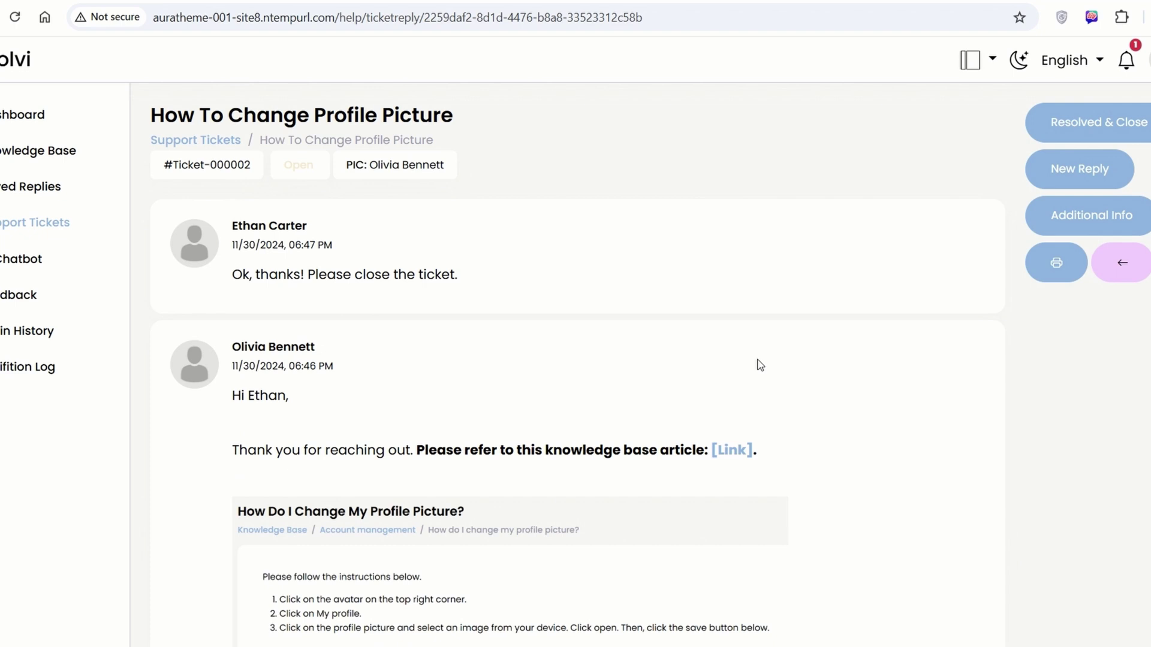
{"action": "left_click", "coordinate": [1049, 129]}
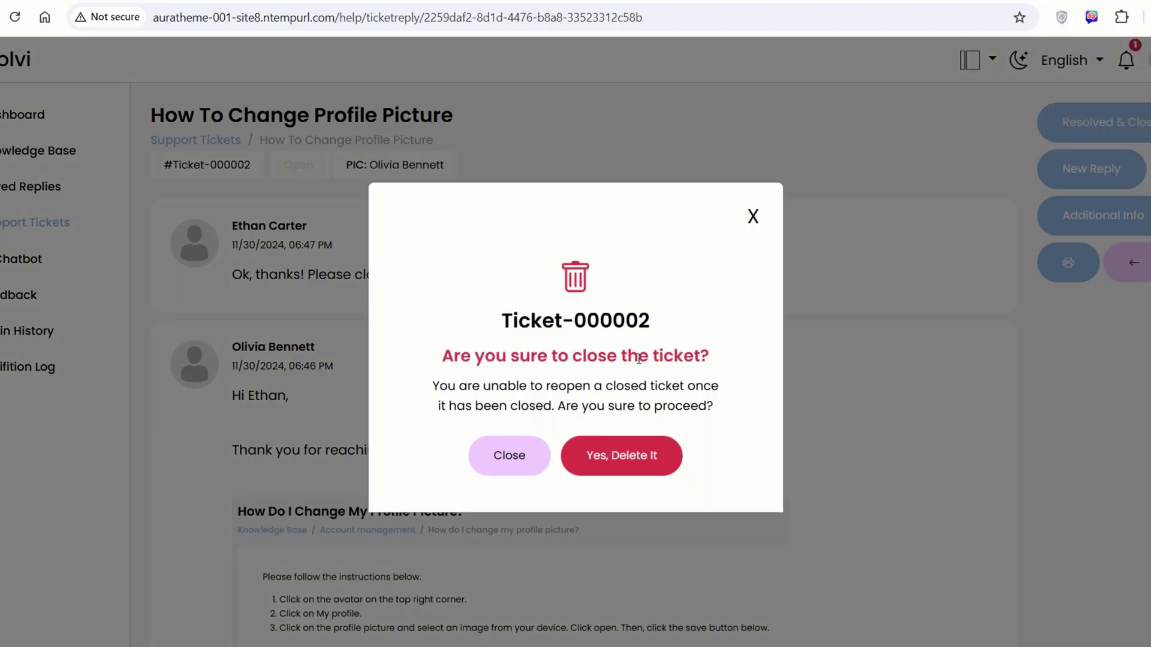
{"action": "left_click", "coordinate": [631, 452]}
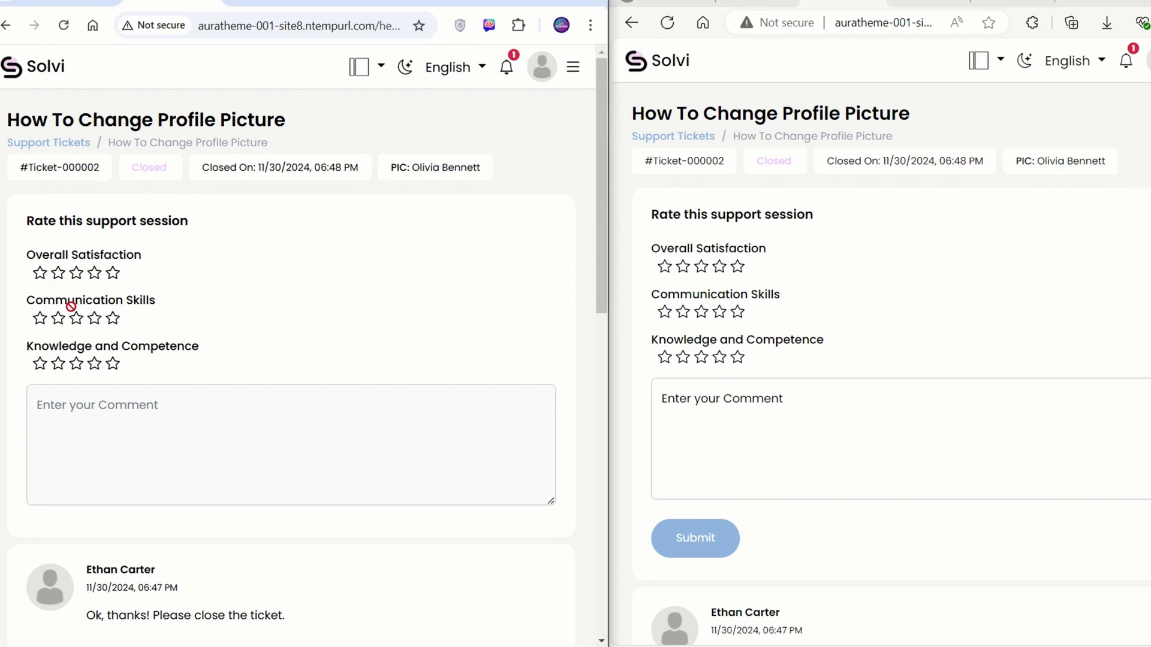
Rate the session 5, 4 and 3 stars with comment 'Good.', submit, and open the rating notification.
{"action": "left_click", "coordinate": [737, 266]}
{"action": "left_click", "coordinate": [720, 312]}
{"action": "left_click", "coordinate": [702, 357]}
{"action": "left_click", "coordinate": [785, 416]}
{"action": "type", "text": "Good."}
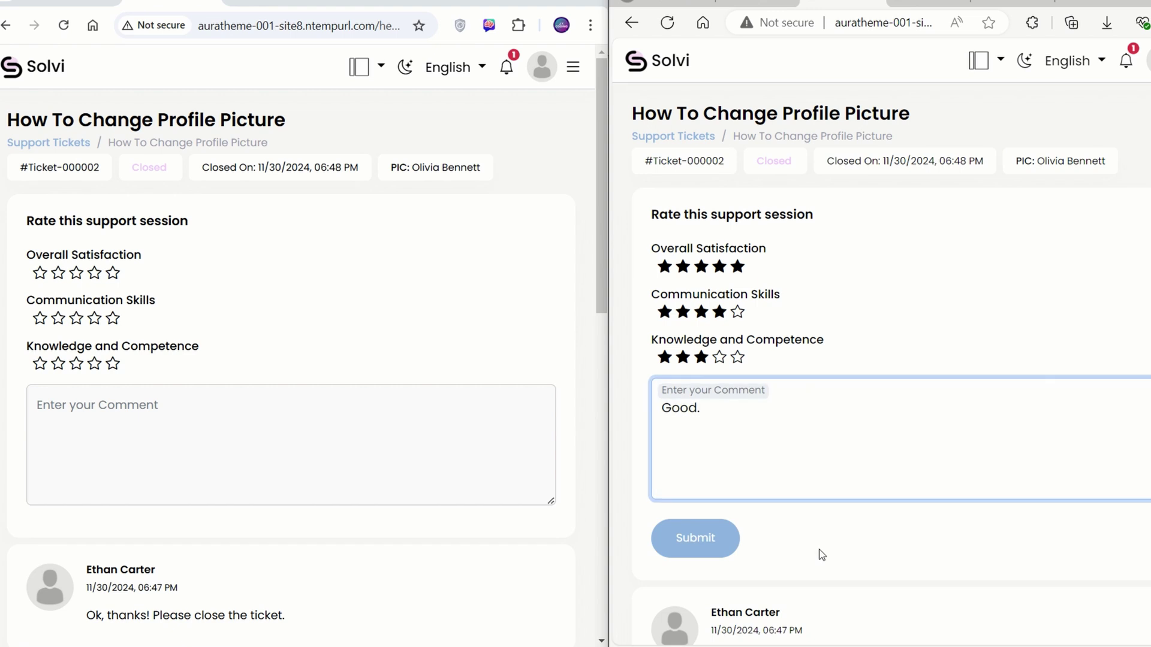
{"action": "left_click", "coordinate": [707, 543]}
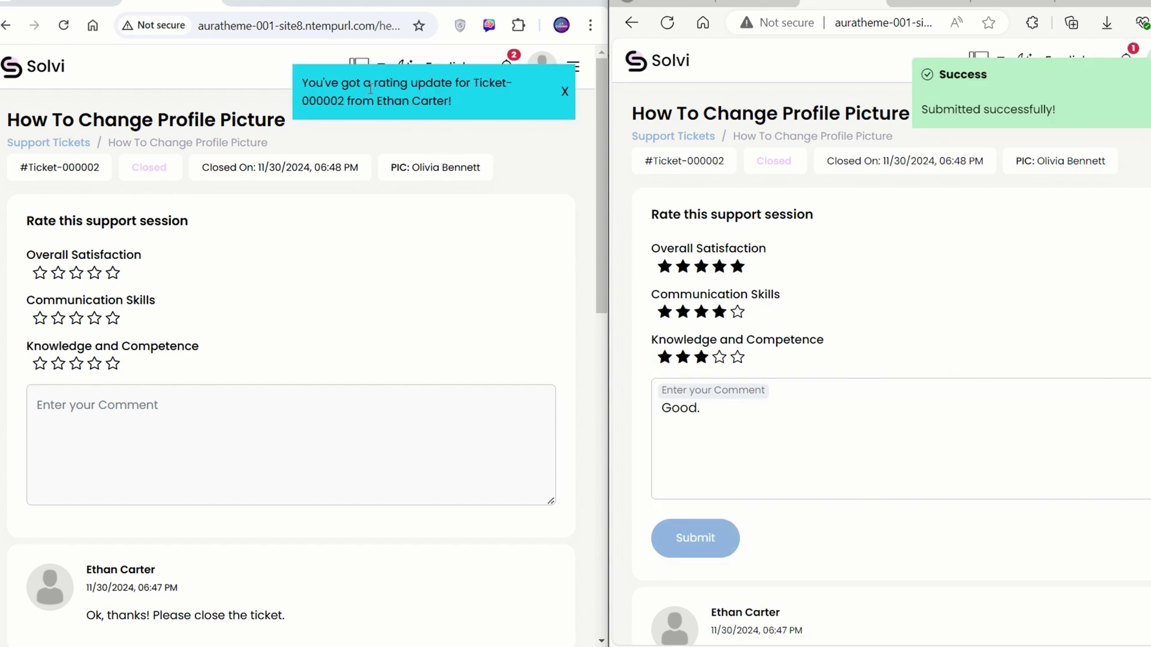
{"action": "left_click", "coordinate": [362, 96]}
{"action": "left_click", "coordinate": [457, 154]}
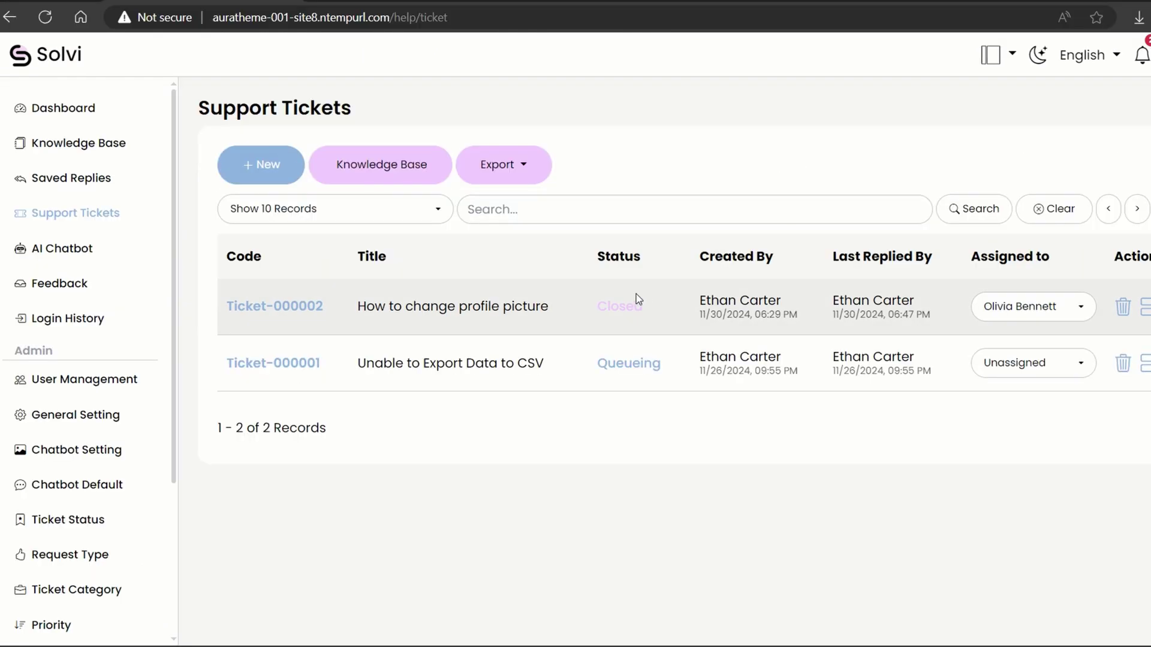
Inspect the Closed and Queueing statuses shown in the ticket list.
{"action": "double_click", "coordinate": [618, 306]}
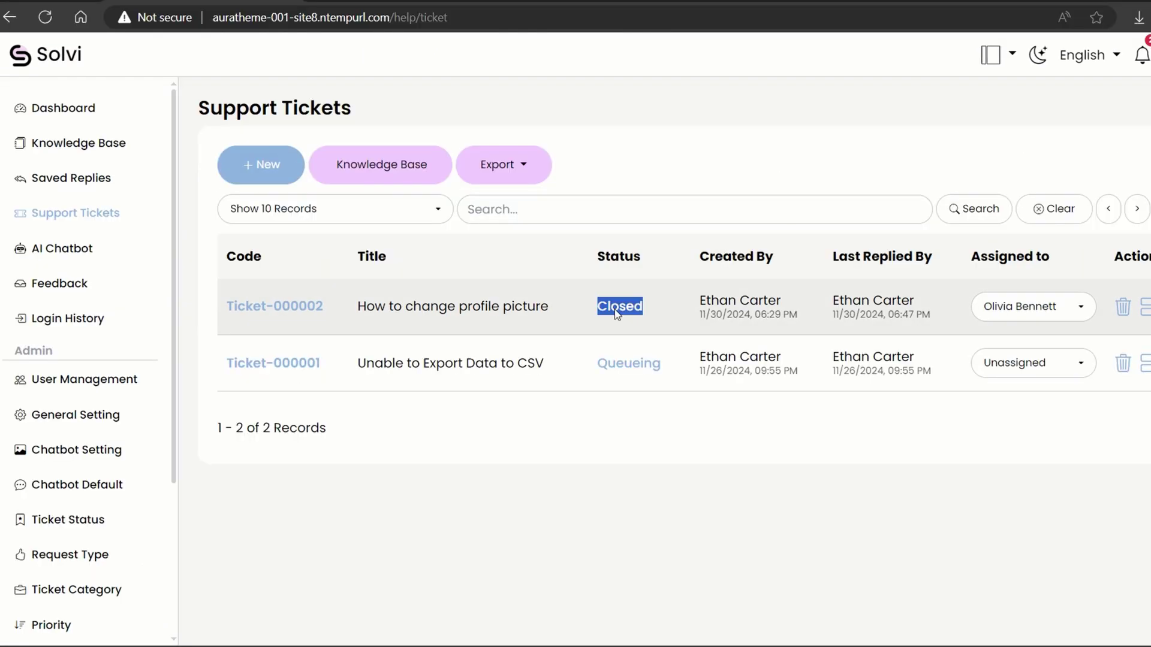
{"action": "left_click", "coordinate": [722, 410]}
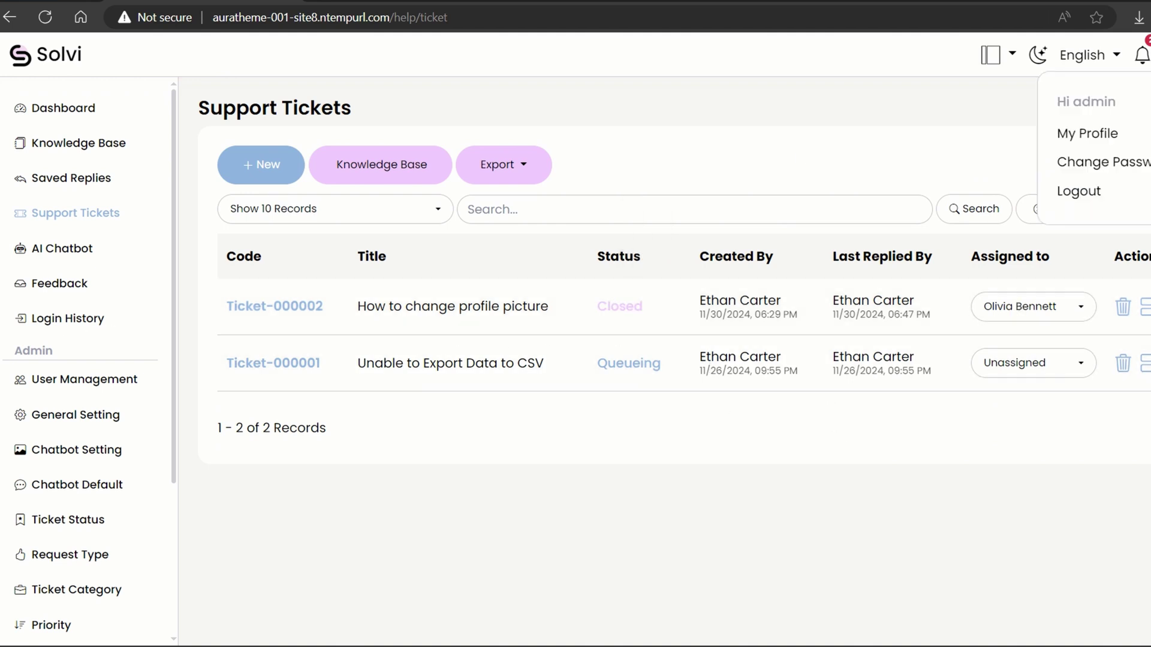
{"action": "left_click", "coordinate": [872, 128]}
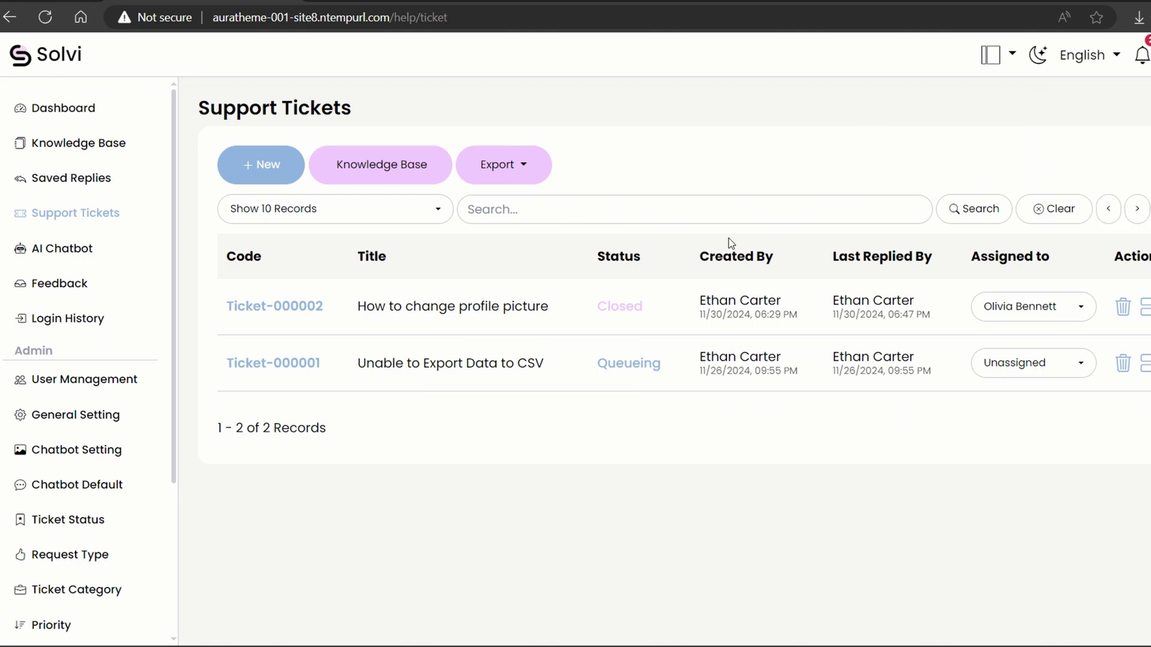
{"action": "double_click", "coordinate": [616, 363]}
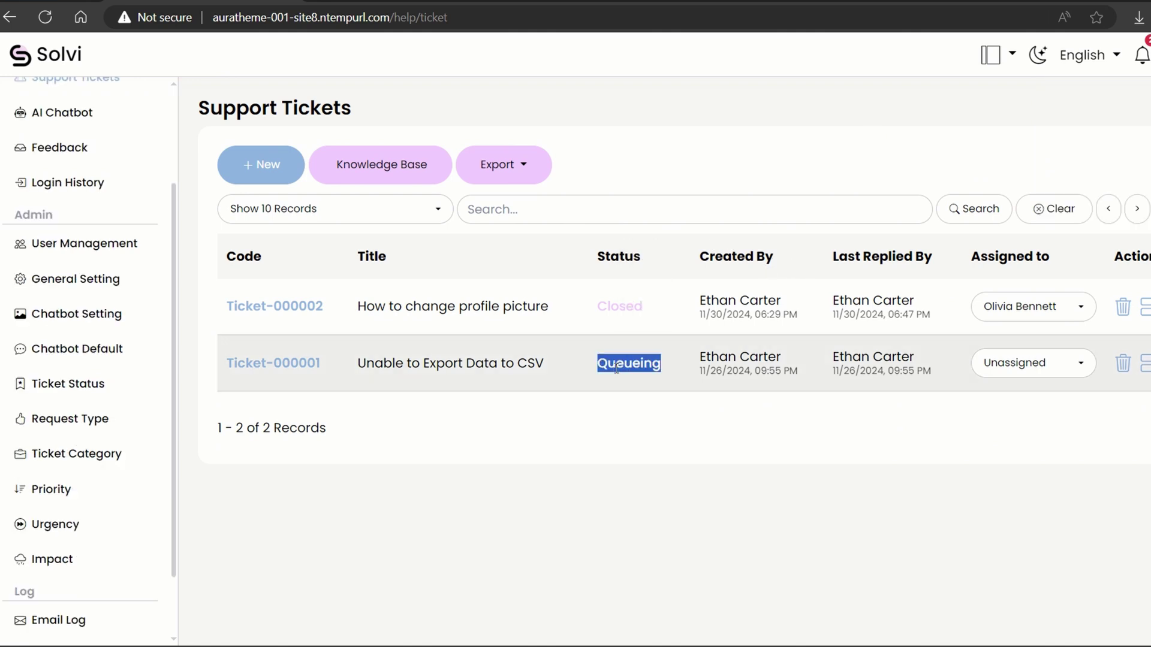
{"action": "left_click", "coordinate": [28, 380]}
Rename the Queueing and Closed ticket statuses to Processing and Resolved, and save.
{"action": "left_click", "coordinate": [28, 379]}
{"action": "double_click", "coordinate": [313, 250]}
{"action": "type", "text": "Processing"}
{"action": "left_click", "coordinate": [312, 318]}
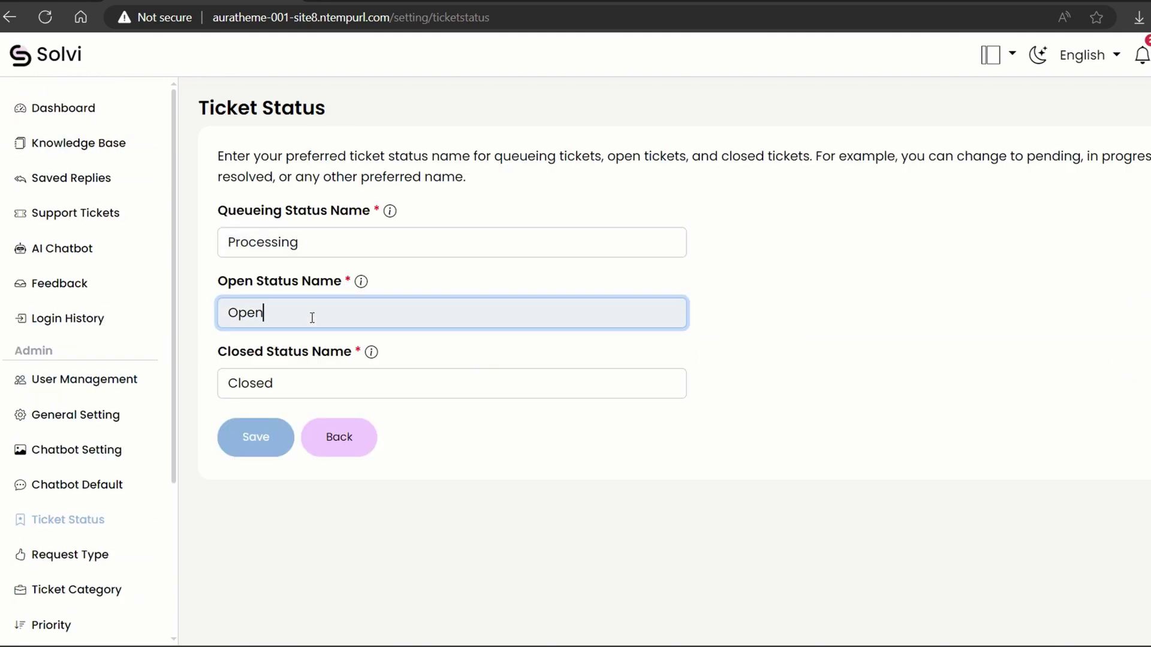
{"action": "double_click", "coordinate": [290, 381]}
{"action": "type", "text": "Resolve"}
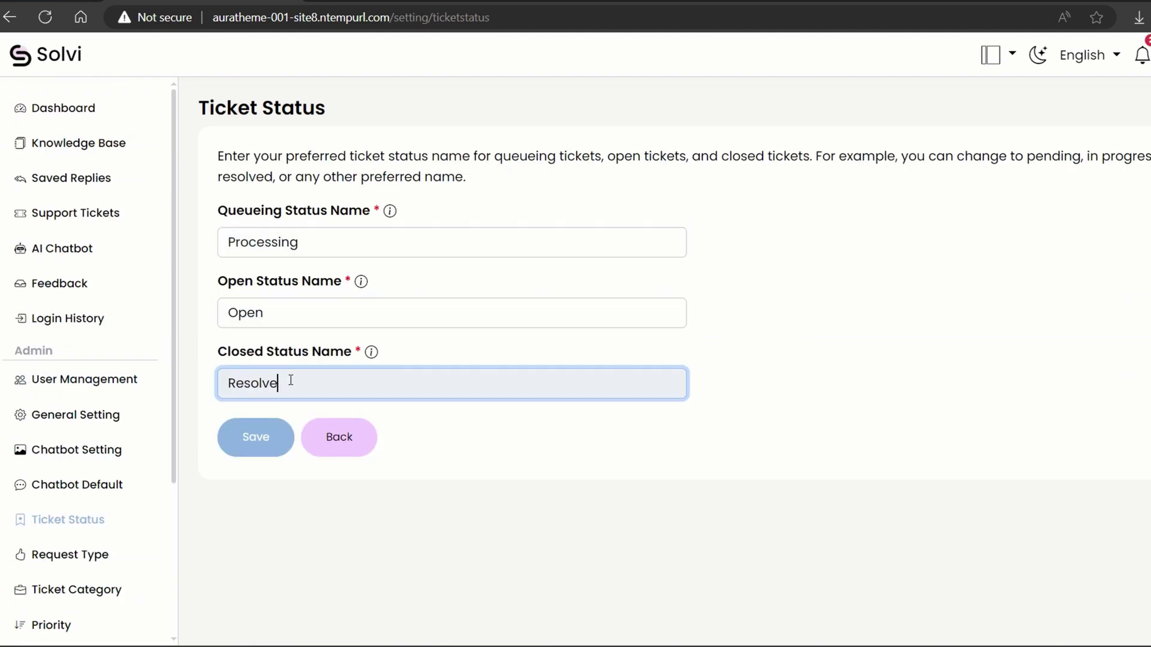
{"action": "left_click", "coordinate": [267, 437]}
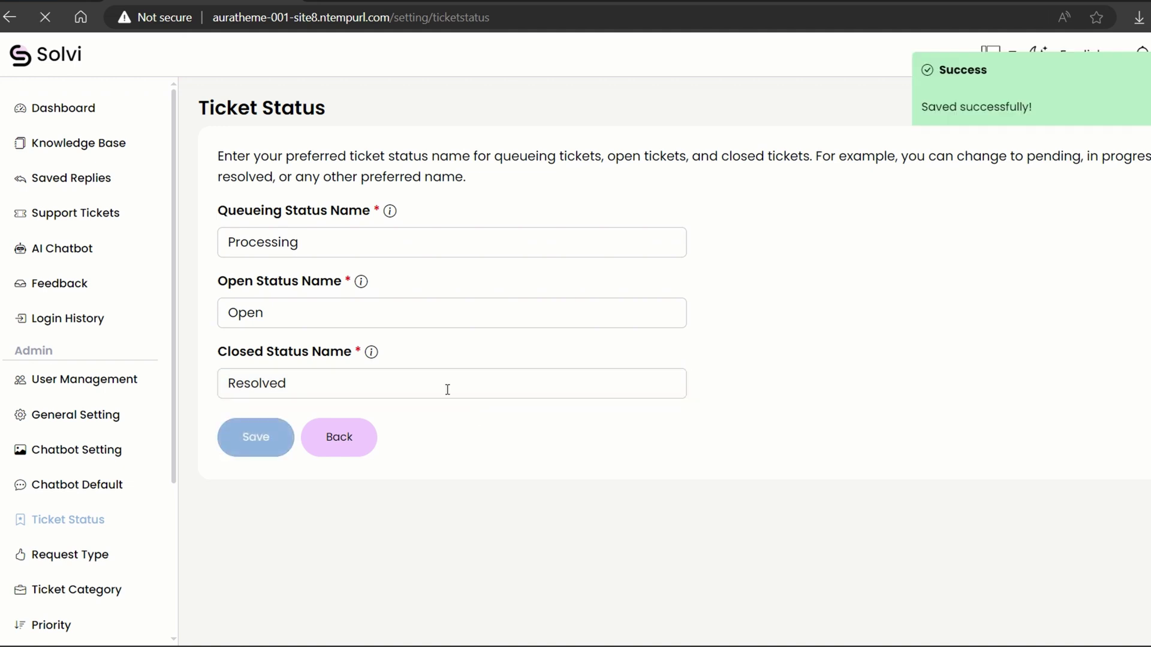
Open the resolved profile-picture ticket, Ticket-000002, from the Support Tickets list.
{"action": "left_click", "coordinate": [100, 214]}
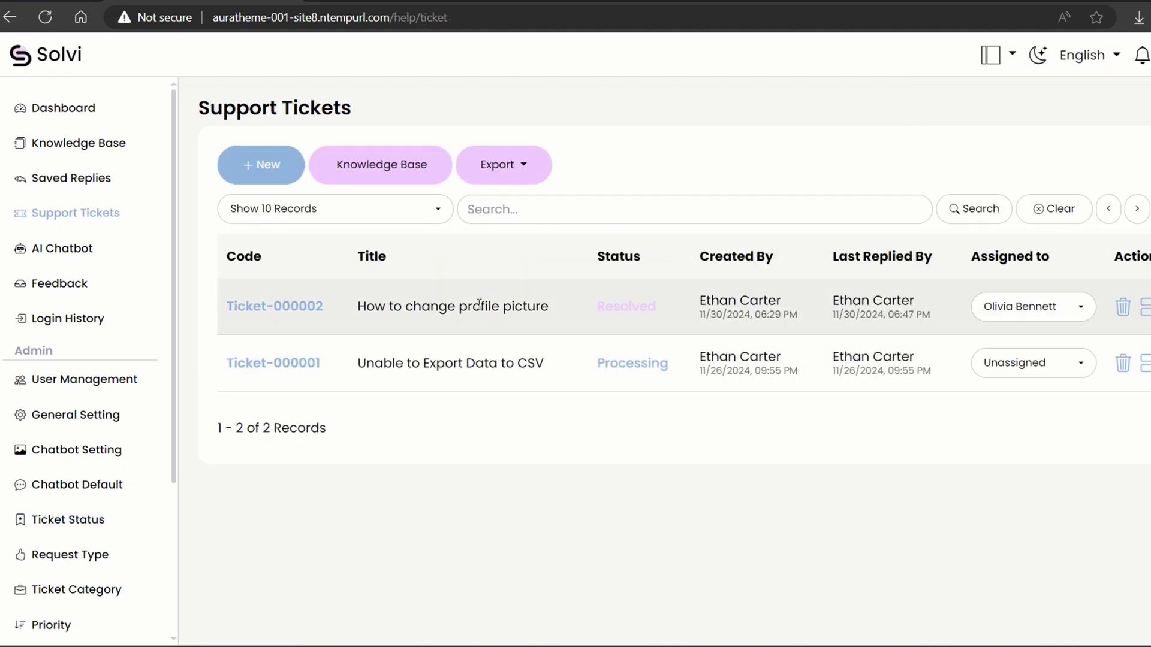
{"action": "double_click", "coordinate": [635, 358]}
{"action": "double_click", "coordinate": [620, 303]}
{"action": "left_click", "coordinate": [686, 429]}
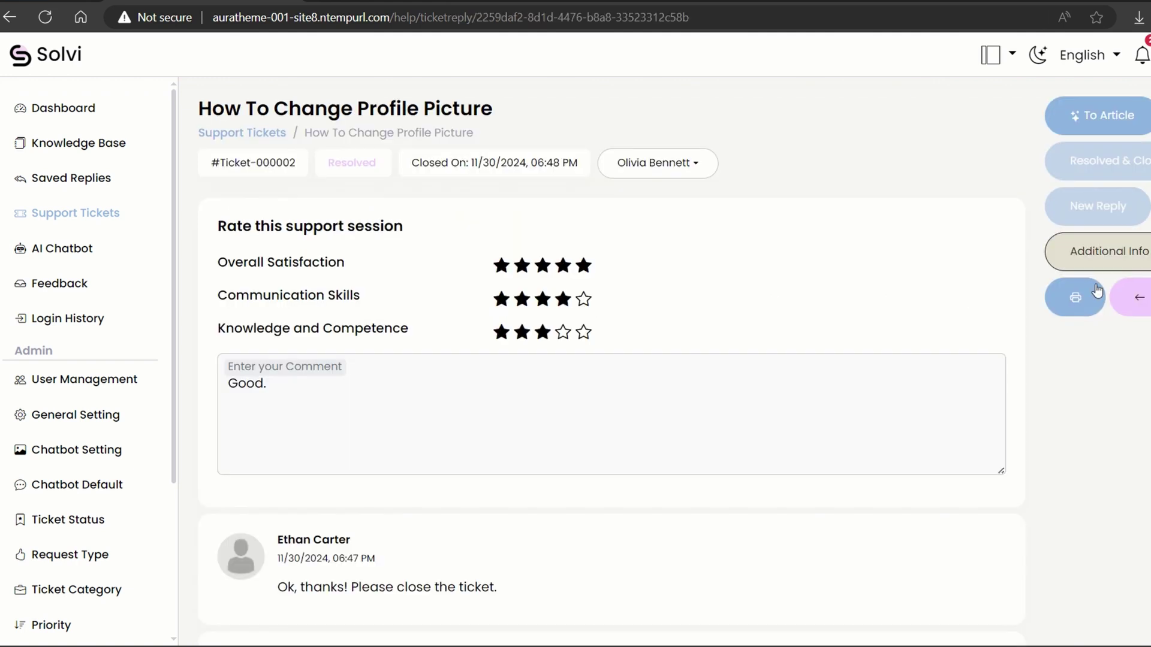
Review the ticket's print preview and cancel it.
{"action": "left_click", "coordinate": [1074, 297]}
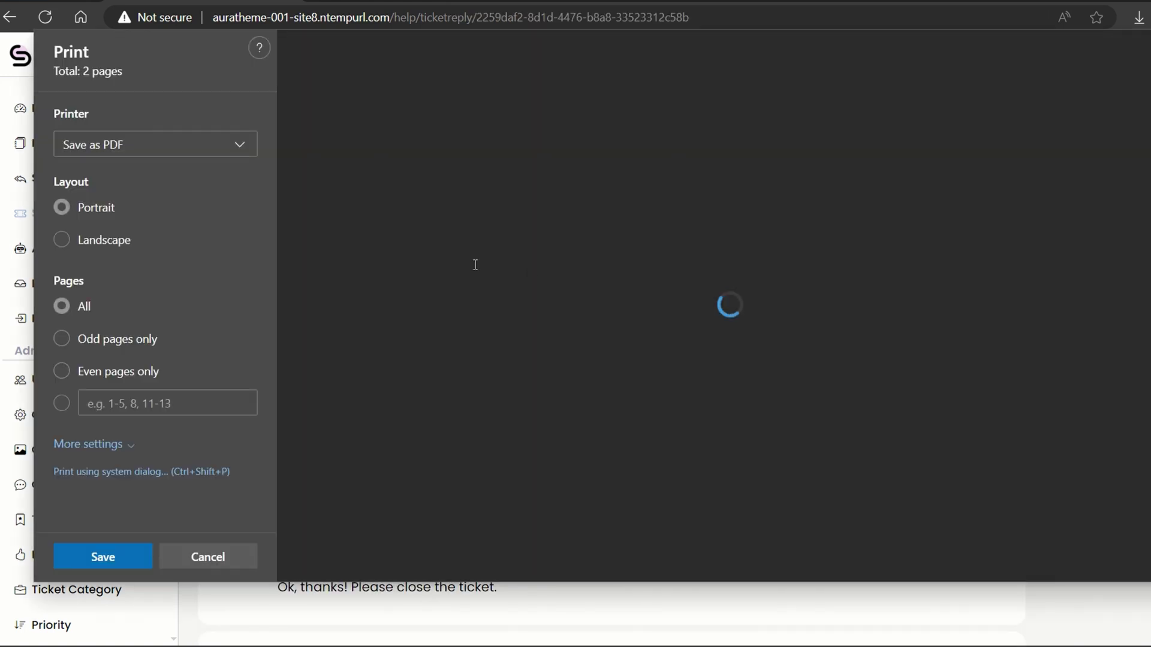
{"action": "scroll", "coordinate": [606, 336], "scroll_direction": "down", "scroll_amount": 4}
{"action": "scroll", "coordinate": [606, 336], "scroll_direction": "down", "scroll_amount": 15}
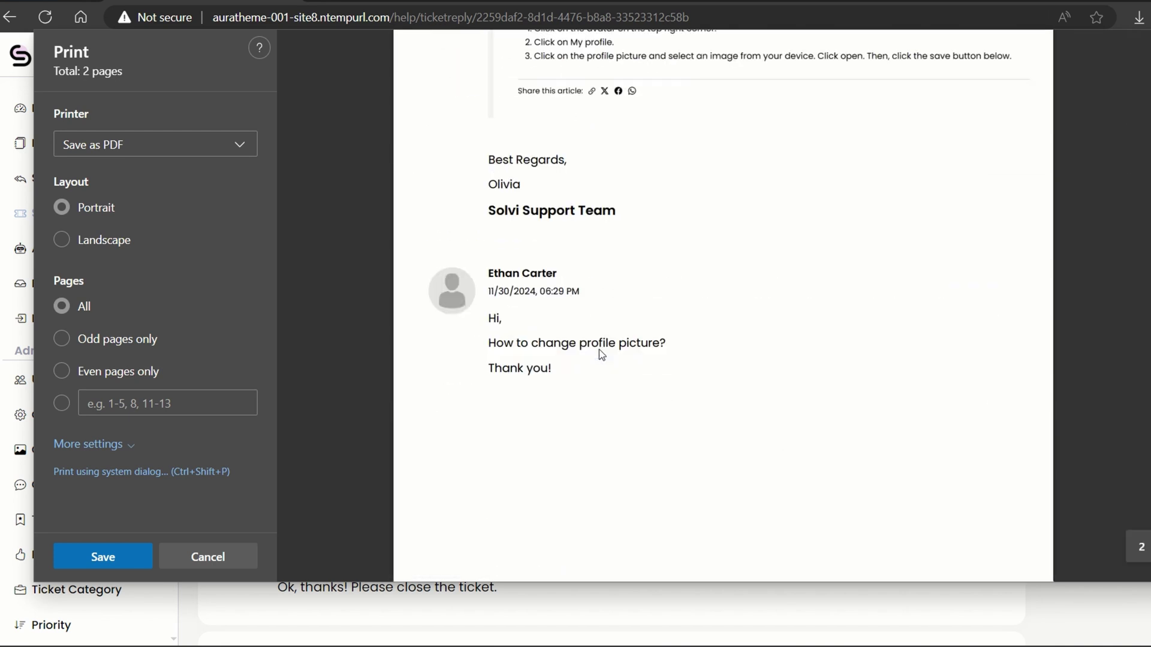
{"action": "scroll", "coordinate": [1006, 319], "scroll_direction": "up", "scroll_amount": 3}
{"action": "left_click", "coordinate": [255, 559]}
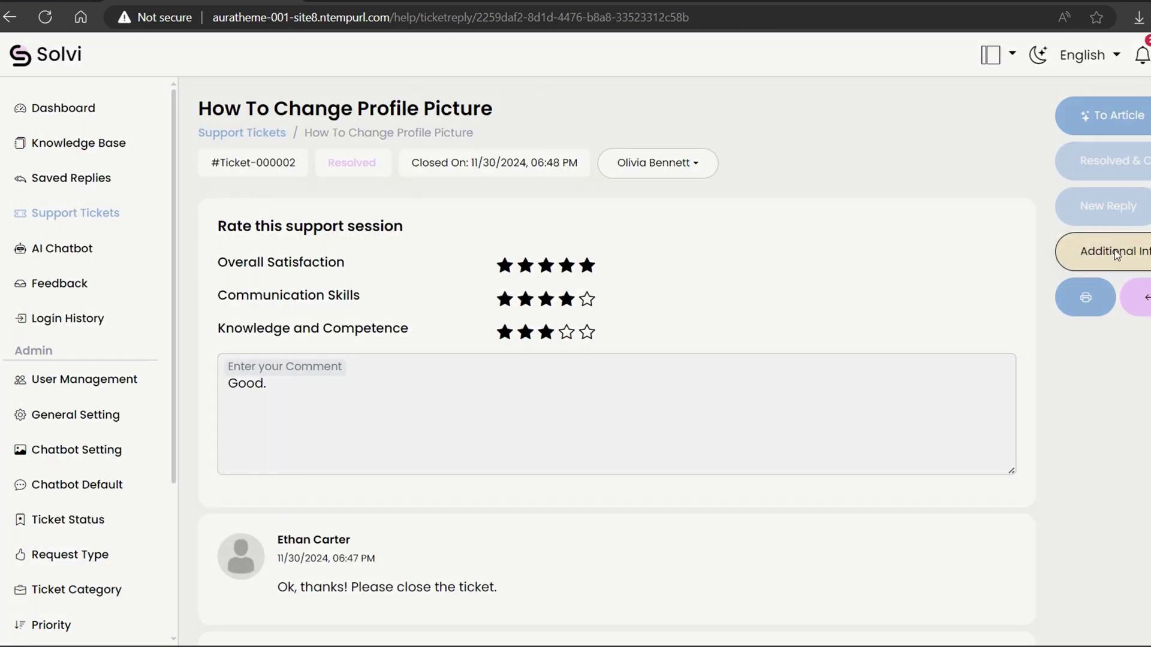
Show the Additional Info fields and check the Priority dropdown options without changing them.
{"action": "left_click", "coordinate": [1116, 255]}
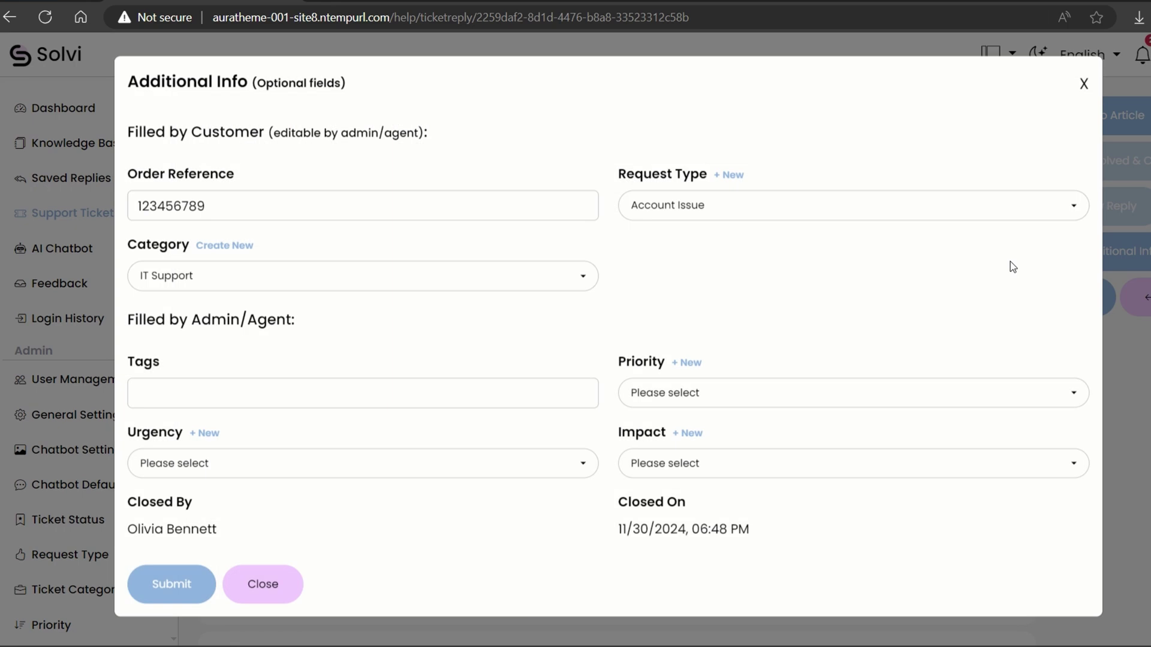
{"action": "left_click", "coordinate": [677, 395]}
{"action": "left_click", "coordinate": [279, 488]}
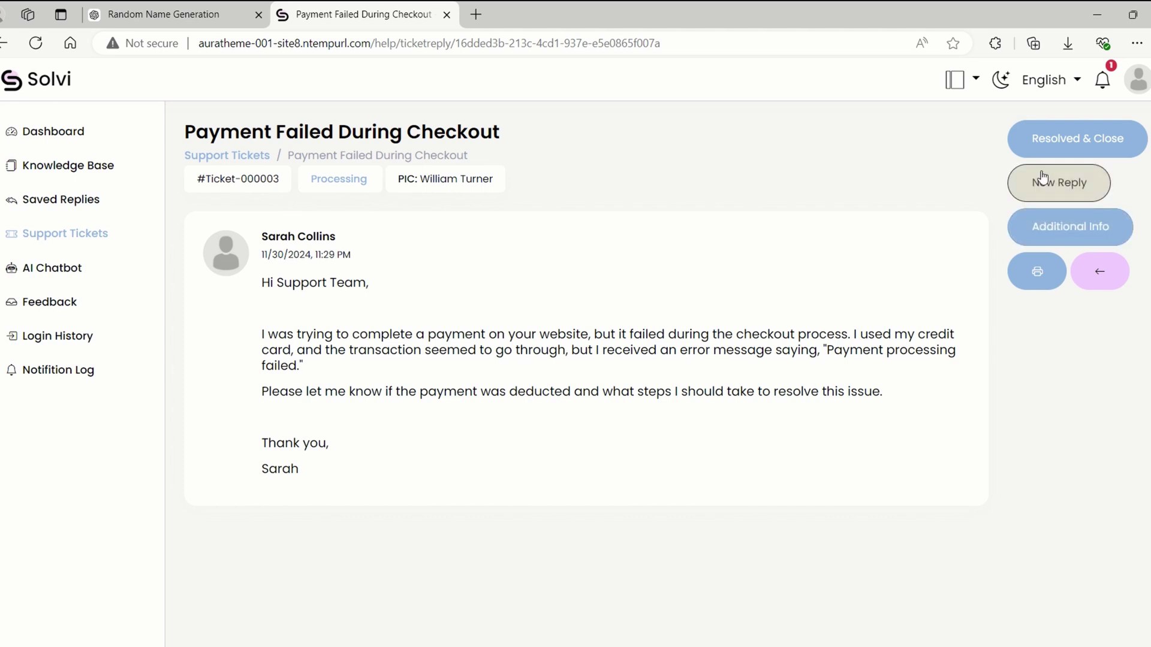
Draft an AI answer and edit it to advise contacting the bank about the payment rejection.
{"action": "left_click", "coordinate": [1059, 182]}
{"action": "left_click", "coordinate": [378, 604]}
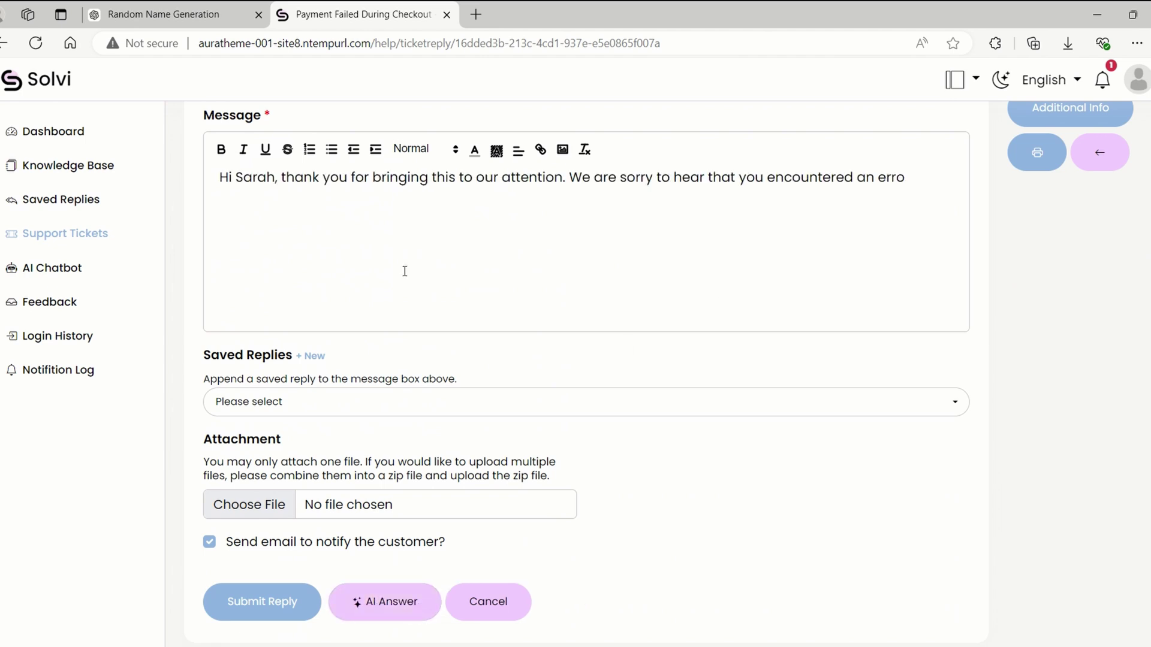
{"action": "left_click_drag", "start_coordinate": [365, 196], "coordinate": [328, 215]}
{"action": "type", "text": "The"}
{"action": "left_click", "coordinate": [488, 196]}
{"action": "type", "text": "nt process. You may contact the bank to find the root cause of the payment rejection."}
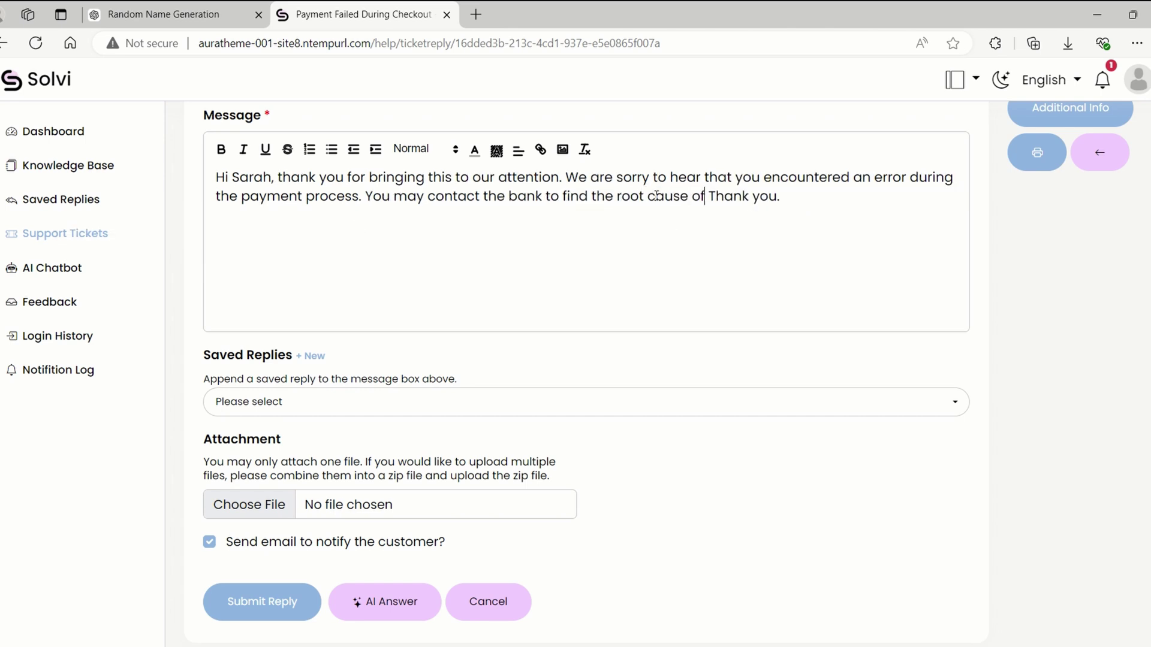
Submit the edited reply, then fill in the admin demo login details.
{"action": "left_click", "coordinate": [262, 602]}
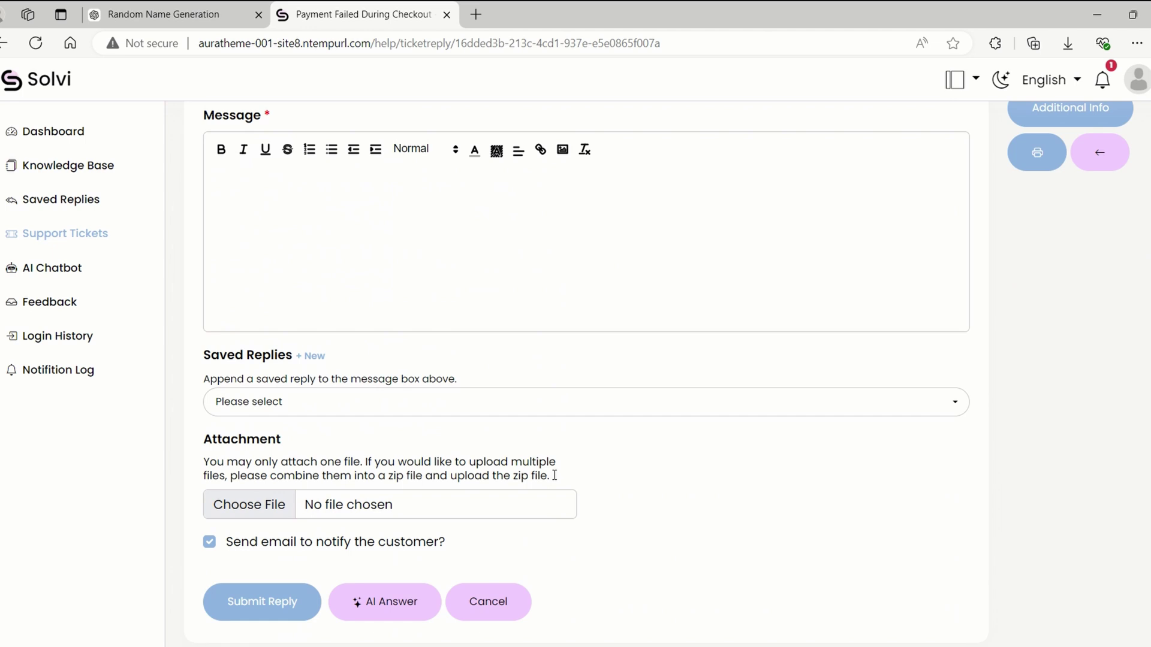
{"action": "left_click", "coordinate": [381, 605]}
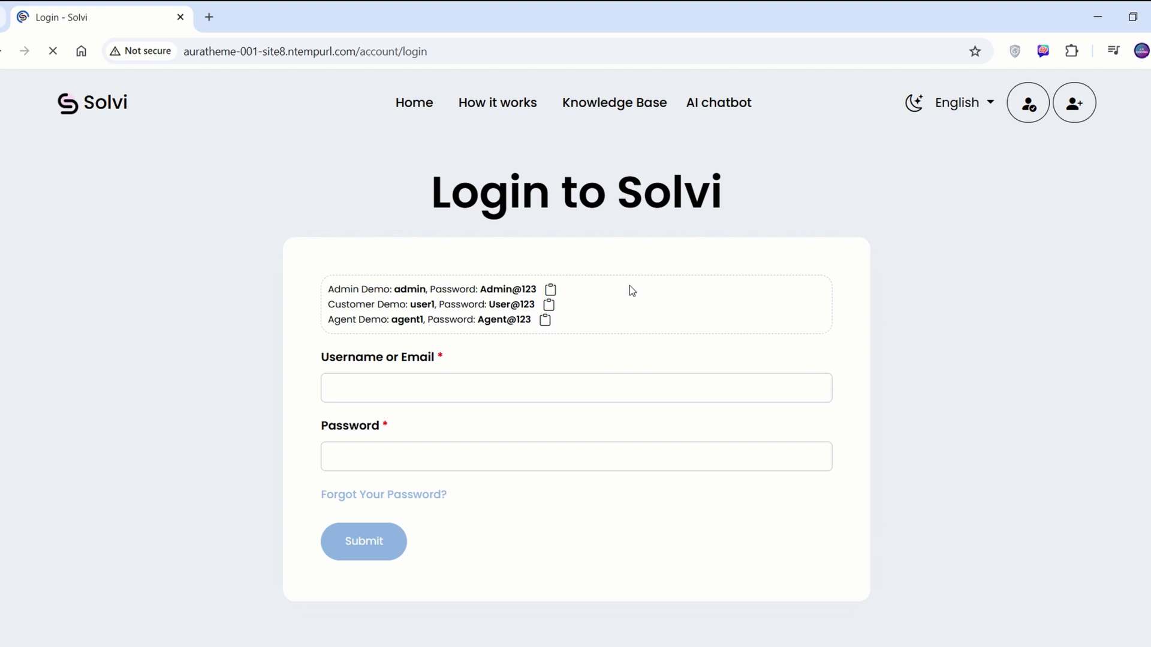
{"action": "left_click", "coordinate": [550, 289]}
Sign in and start a General Questions knowledge base article from the resolved payment ticket.
{"action": "left_click", "coordinate": [364, 541]}
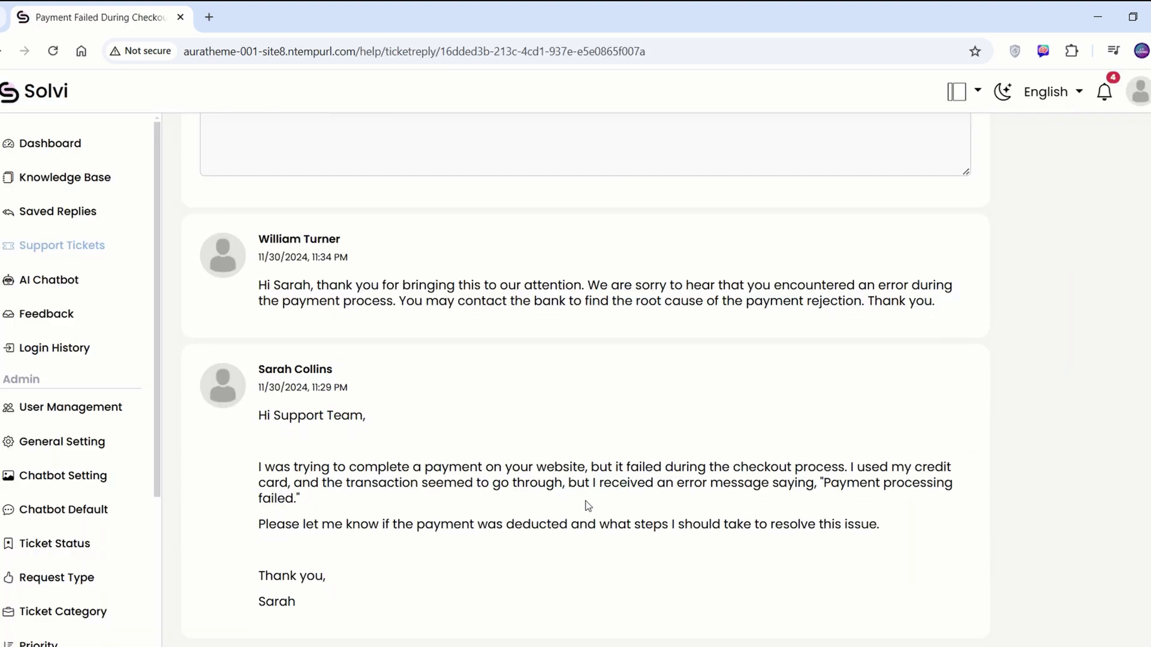
{"action": "scroll", "coordinate": [588, 505], "scroll_direction": "up", "scroll_amount": 5}
{"action": "scroll", "coordinate": [584, 498], "scroll_direction": "down", "scroll_amount": 5}
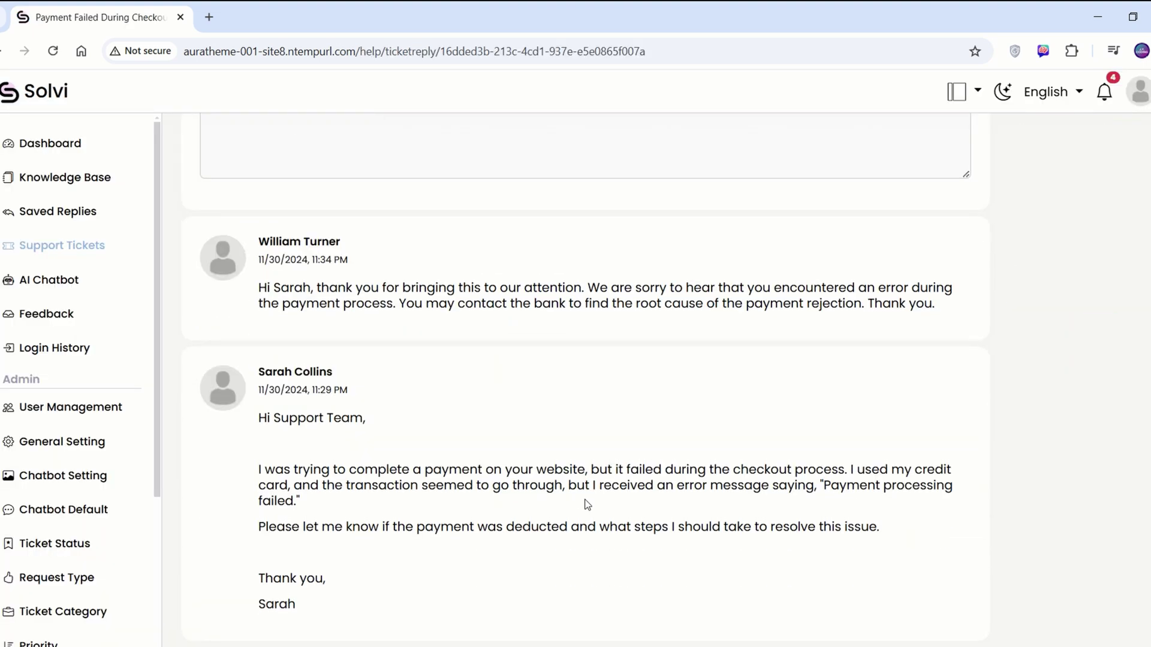
{"action": "scroll", "coordinate": [585, 503], "scroll_direction": "up", "scroll_amount": 5}
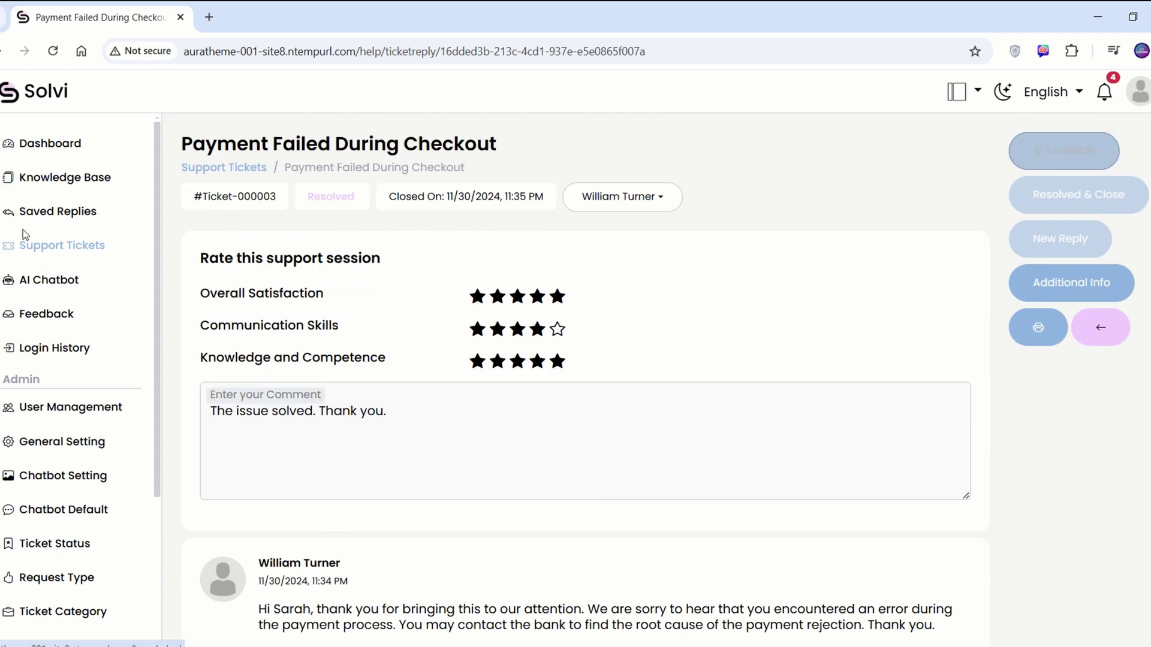
{"action": "left_click", "coordinate": [1058, 153]}
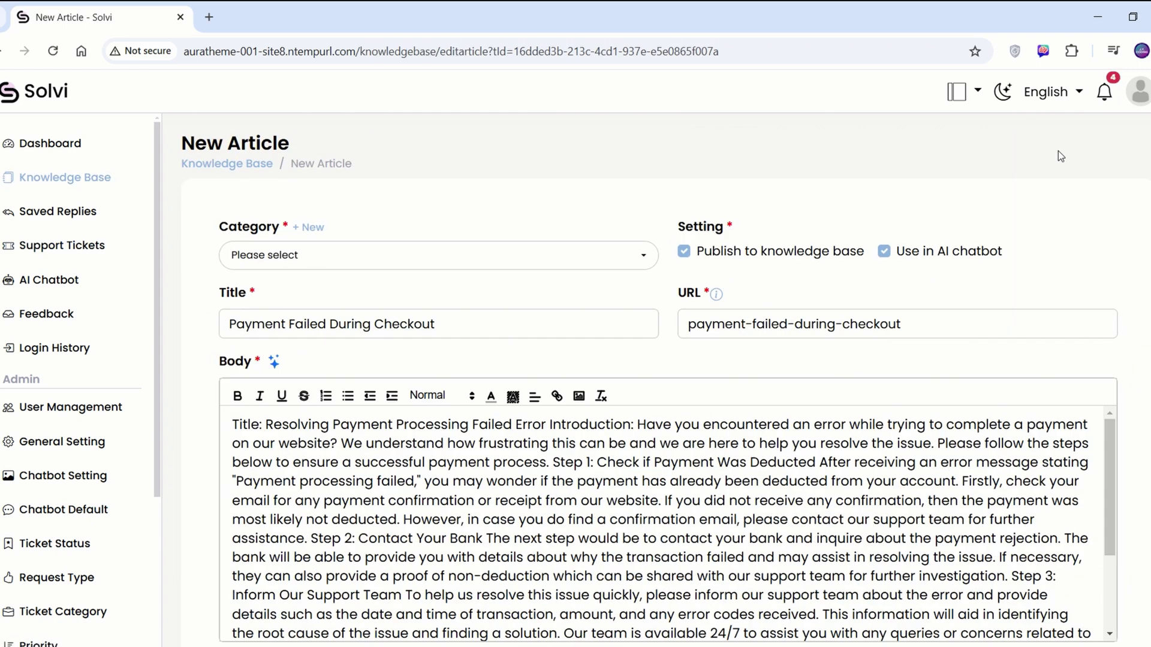
{"action": "scroll", "coordinate": [632, 183], "scroll_direction": "down", "scroll_amount": 1}
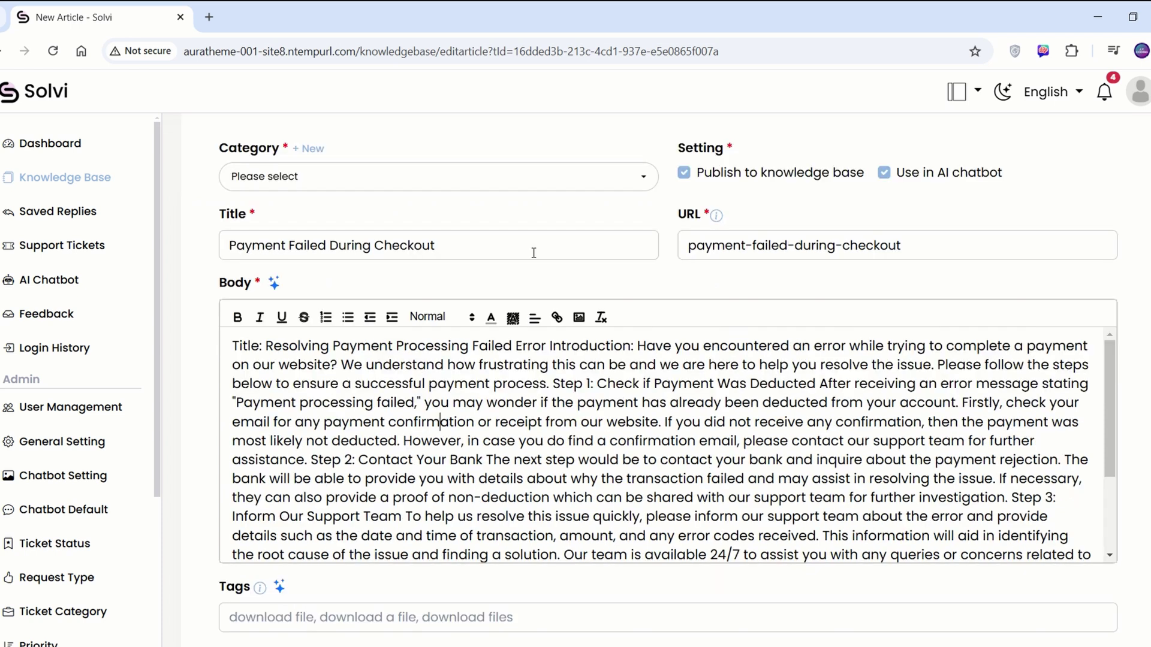
{"action": "left_click", "coordinate": [632, 180]}
{"action": "left_click", "coordinate": [362, 230]}
Break the article body into separate title, Introduction, Step 1 and Step 3 paragraphs.
{"action": "left_click", "coordinate": [633, 346]}
{"action": "key", "text": "Return"}
{"action": "key", "text": "Return"}
{"action": "left_click", "coordinate": [352, 383]}
{"action": "key", "text": "Return"}
{"action": "left_click", "coordinate": [1054, 426]}
{"action": "key", "text": "Return"}
{"action": "key", "text": "Return"}
{"action": "left_click", "coordinate": [689, 495]}
{"action": "key", "text": "Return"}
{"action": "key", "text": "Return"}
{"action": "scroll", "coordinate": [495, 470], "scroll_direction": "down", "scroll_amount": 2}
Put Preventive Measures, each numbered measure and the Conclusion on their own lines.
{"action": "key", "text": "Return"}
{"action": "key", "text": "Return"}
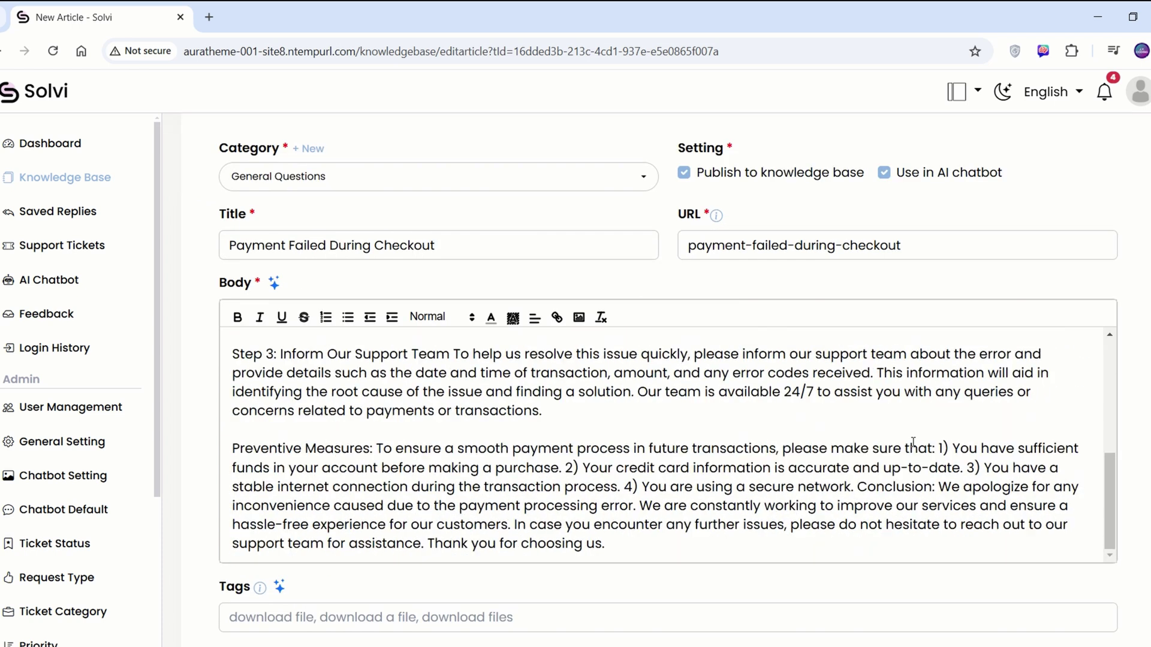
{"action": "left_click", "coordinate": [942, 458]}
{"action": "key", "text": "Return"}
{"action": "left_click", "coordinate": [713, 476]}
{"action": "key", "text": "Return"}
{"action": "left_click", "coordinate": [637, 495]}
{"action": "key", "text": "Return"}
{"action": "key", "text": "Return"}
{"action": "left_click", "coordinate": [466, 506]}
{"action": "key", "text": "Return"}
{"action": "left_click", "coordinate": [541, 505]}
{"action": "key", "text": "Return"}
Remove the 'Title:' label and format the article title as a heading.
{"action": "scroll", "coordinate": [485, 480], "scroll_direction": "up", "scroll_amount": 10}
{"action": "key", "text": "Delete"}
{"action": "key", "text": "Delete"}
{"action": "key", "text": "Delete"}
{"action": "key", "text": "Delete"}
{"action": "key", "text": "Delete"}
{"action": "key", "text": "Delete"}
{"action": "key", "text": "Delete"}
{"action": "left_click", "coordinate": [440, 317]}
{"action": "left_click", "coordinate": [460, 417]}
Bold the Step and Preventive Measures labels and turn the four measures into a numbered list.
{"action": "scroll", "coordinate": [659, 450], "scroll_direction": "down", "scroll_amount": 3}
{"action": "left_click_drag", "start_coordinate": [233, 475], "coordinate": [274, 475]}
{"action": "left_click", "coordinate": [238, 317]}
{"action": "scroll", "coordinate": [659, 450], "scroll_direction": "down", "scroll_amount": 3}
{"action": "left_click_drag", "start_coordinate": [233, 392], "coordinate": [462, 449]}
{"action": "left_click", "coordinate": [325, 317]}
{"action": "left_click_drag", "start_coordinate": [233, 485], "coordinate": [310, 484]}
{"action": "key", "text": "ctrl+b"}
Add payment tags like 'payment error' and 'payment failed', save, and reopen the Payment Failed During Checkout article.
{"action": "scroll", "coordinate": [784, 493], "scroll_direction": "down", "scroll_amount": 2}
{"action": "left_click", "coordinate": [650, 525]}
{"action": "type", "text": "payment error, payment failed, failed payment, fail payment, payment fail, error in payment, error payment, payment issue"}
{"action": "left_click", "coordinate": [274, 580]}
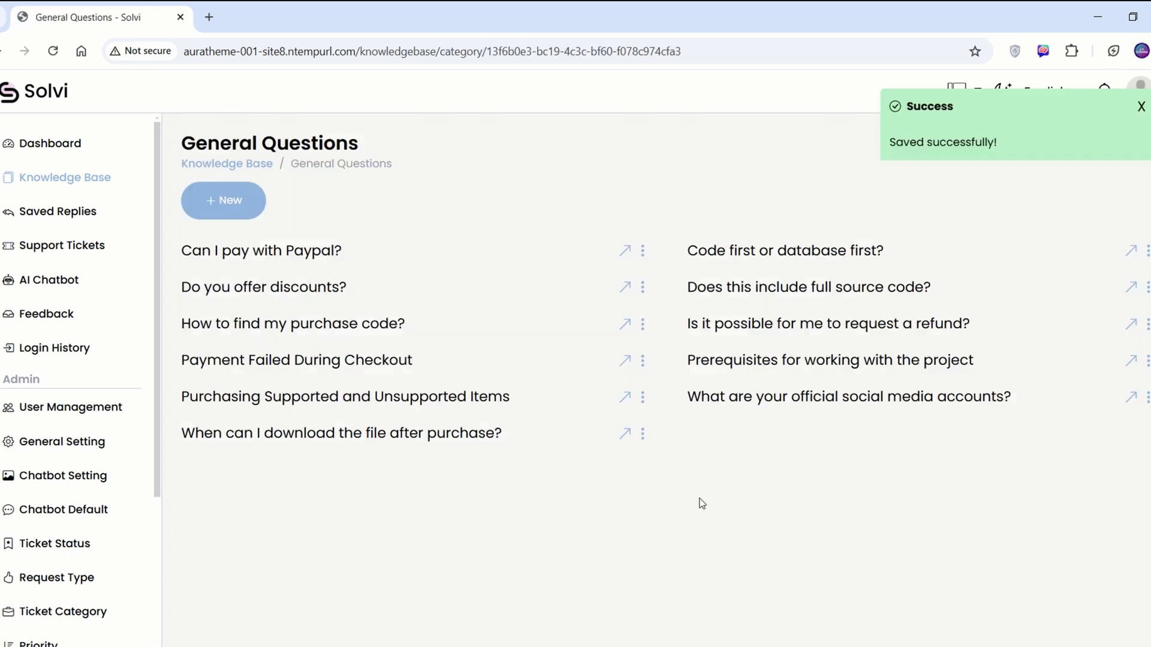
{"action": "left_click", "coordinate": [390, 360]}
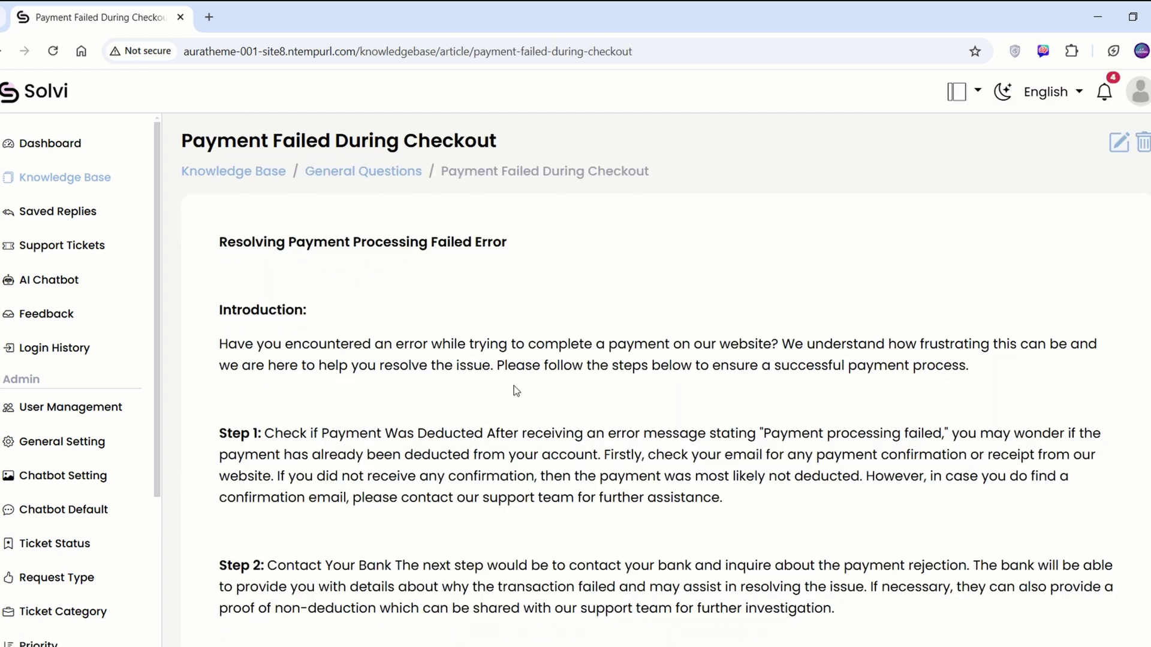
{"action": "scroll", "coordinate": [531, 403], "scroll_direction": "down", "scroll_amount": 4}
{"action": "scroll", "coordinate": [531, 402], "scroll_direction": "down", "scroll_amount": 5}
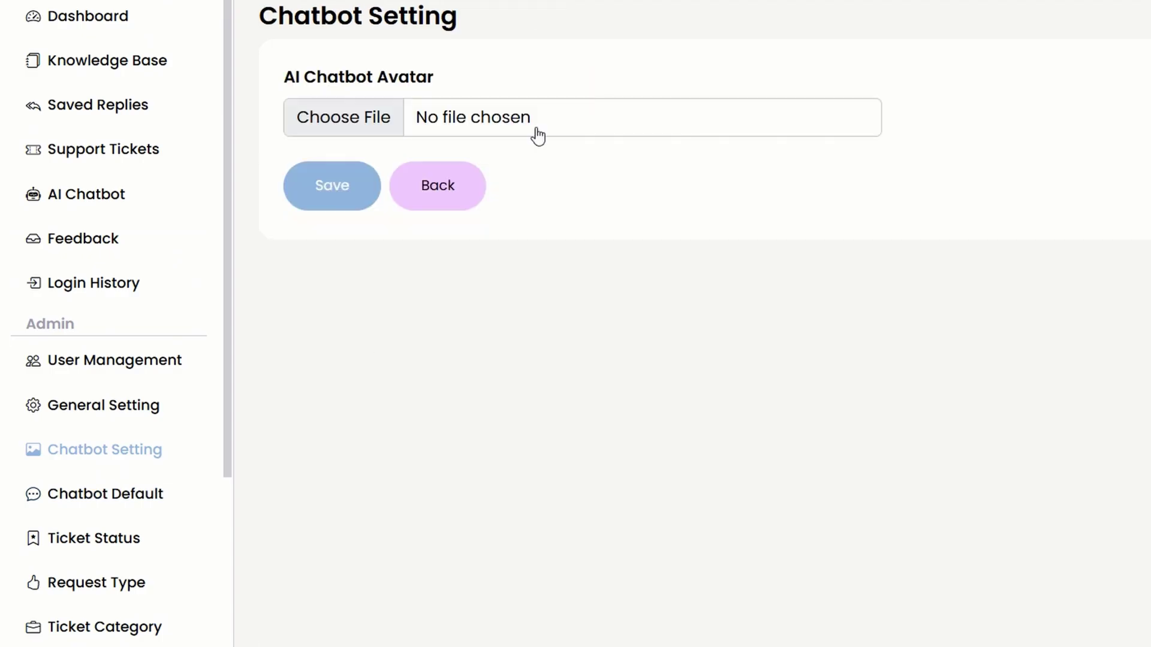
Choose solvilogo.jpg as the chatbot avatar image in Chatbot Setting and save it.
{"action": "left_click", "coordinate": [615, 127]}
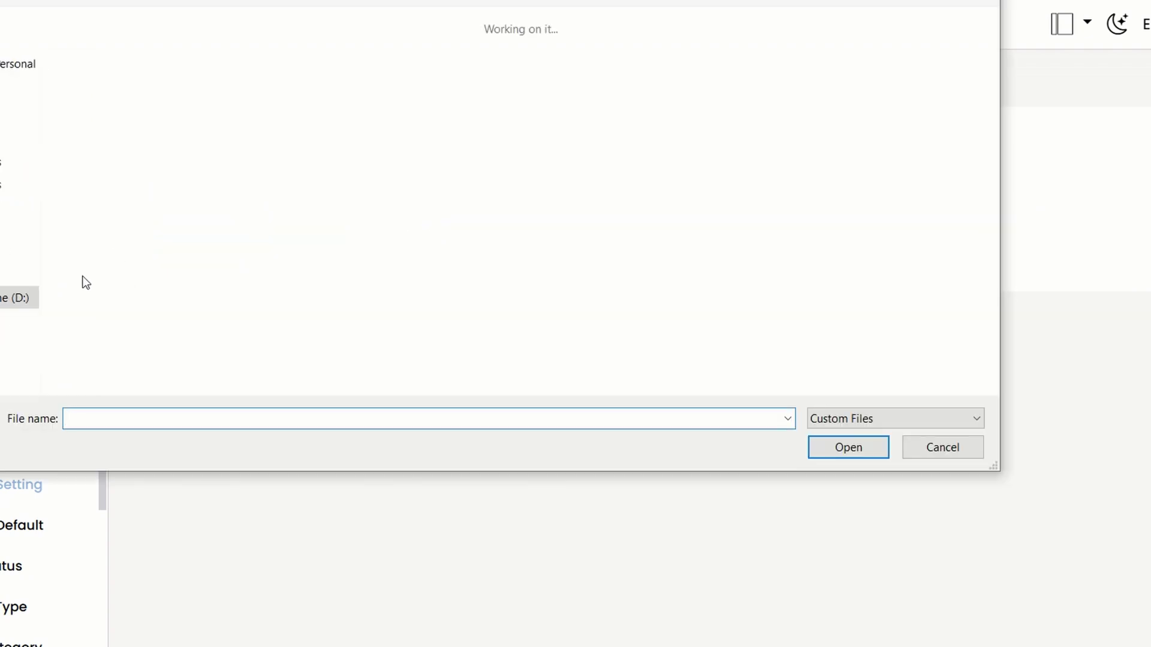
{"action": "left_click", "coordinate": [205, 66]}
{"action": "left_click", "coordinate": [848, 447]}
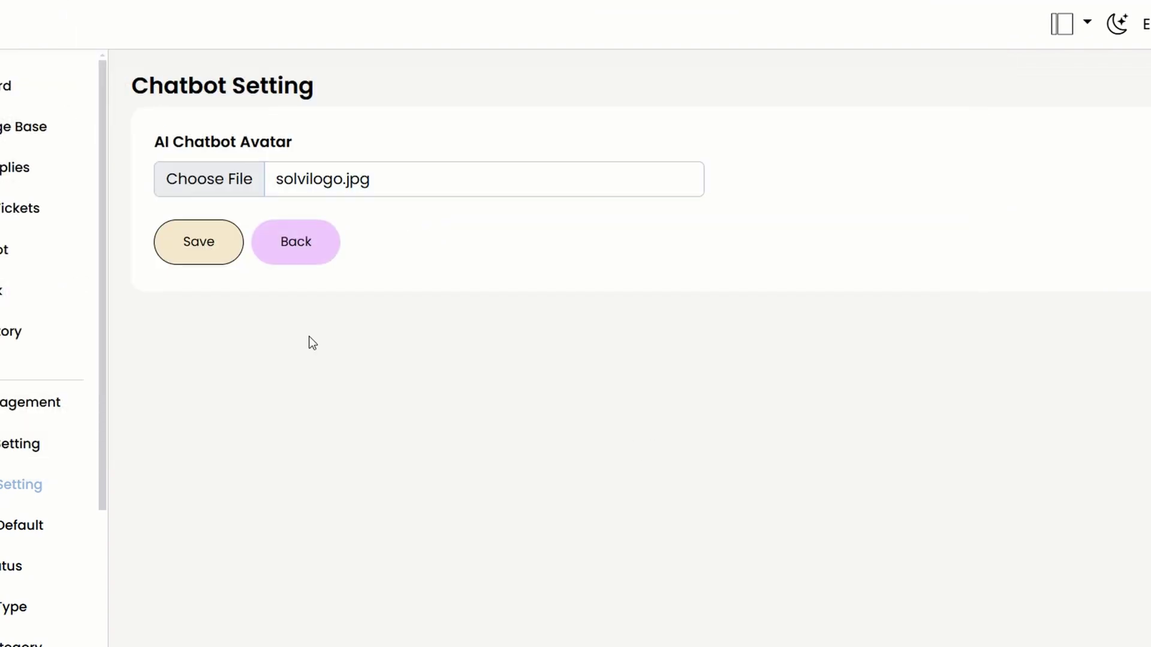
{"action": "key", "text": "Return"}
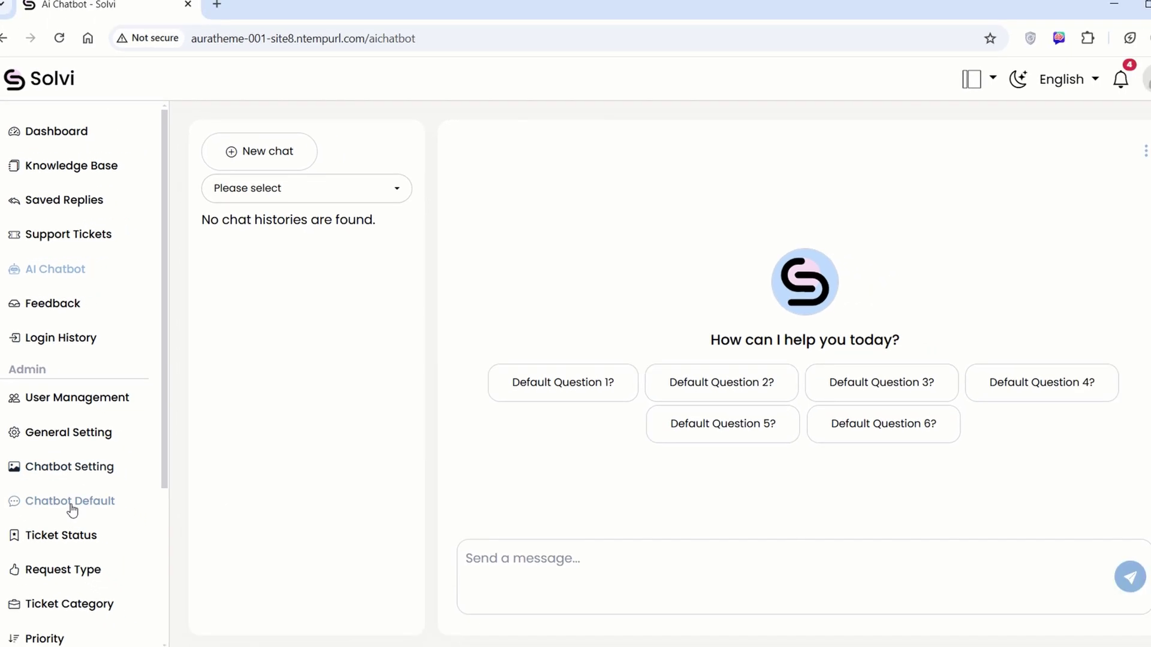
Open the default question settings and look at Default Question 1? before returning.
{"action": "left_click", "coordinate": [70, 504]}
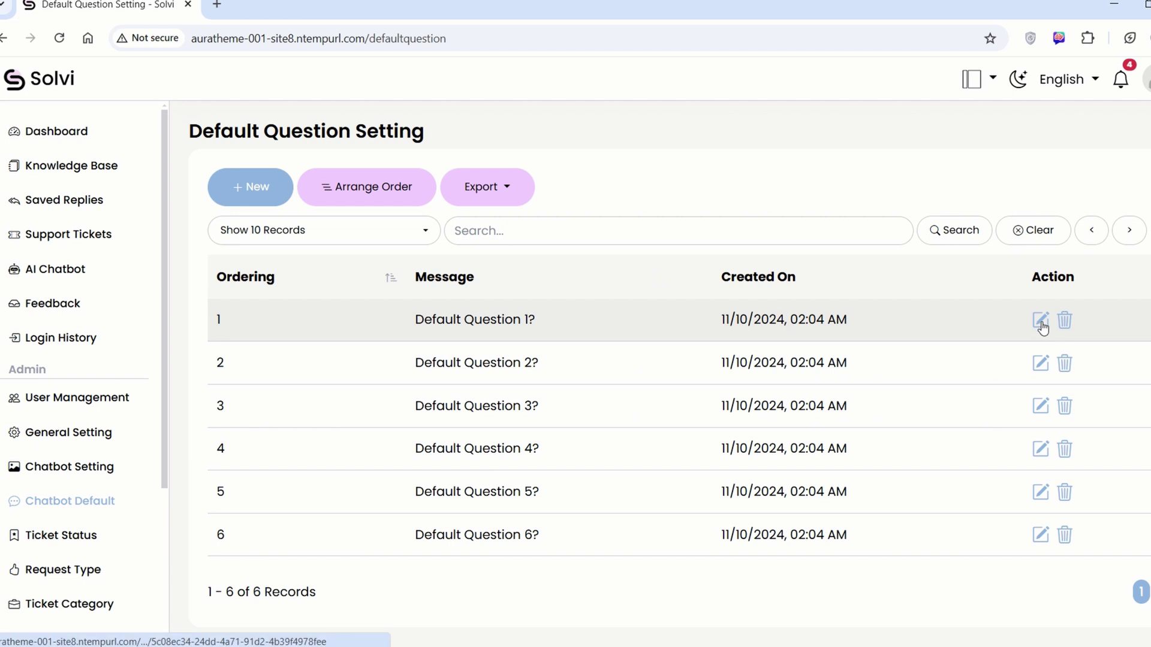
{"action": "left_click", "coordinate": [1040, 320]}
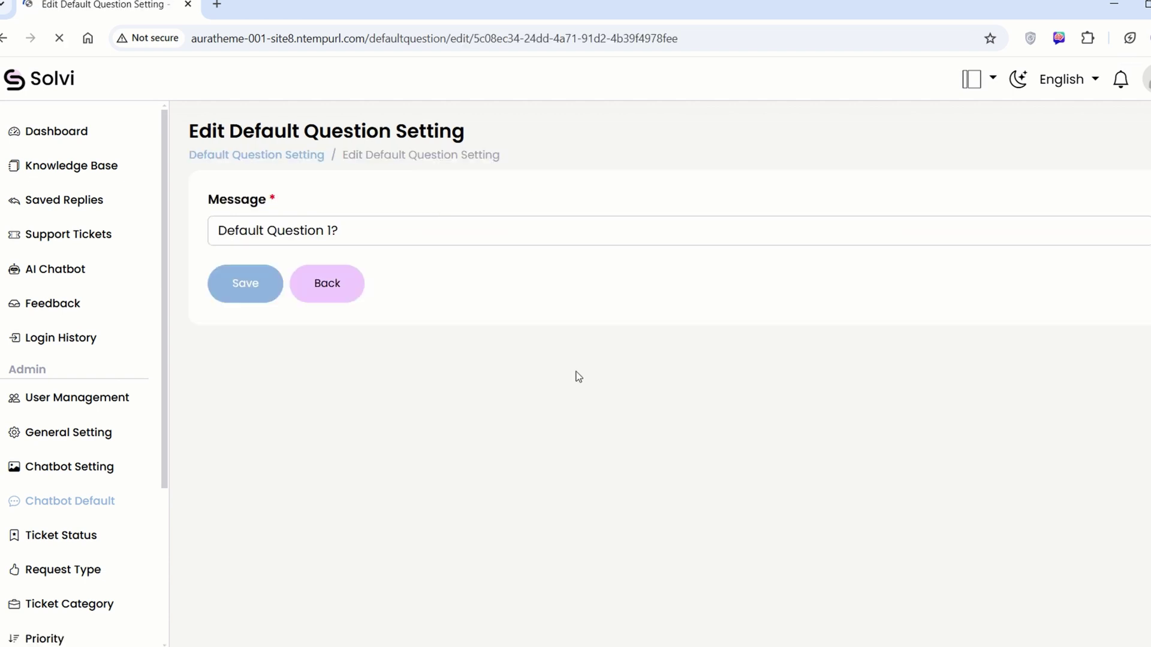
{"action": "left_click", "coordinate": [358, 273]}
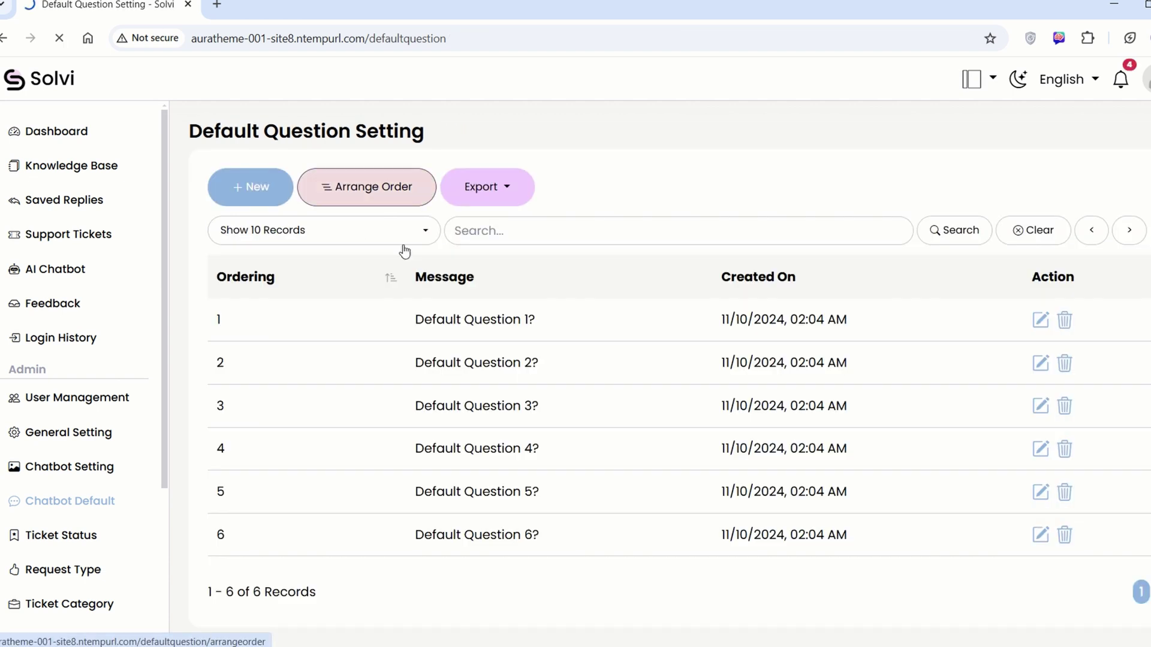
Drag Default Question 3? to the top and Default Question 5? to third, then save.
{"action": "left_click", "coordinate": [365, 186]}
{"action": "left_click_drag", "start_coordinate": [402, 288], "coordinate": [361, 229]}
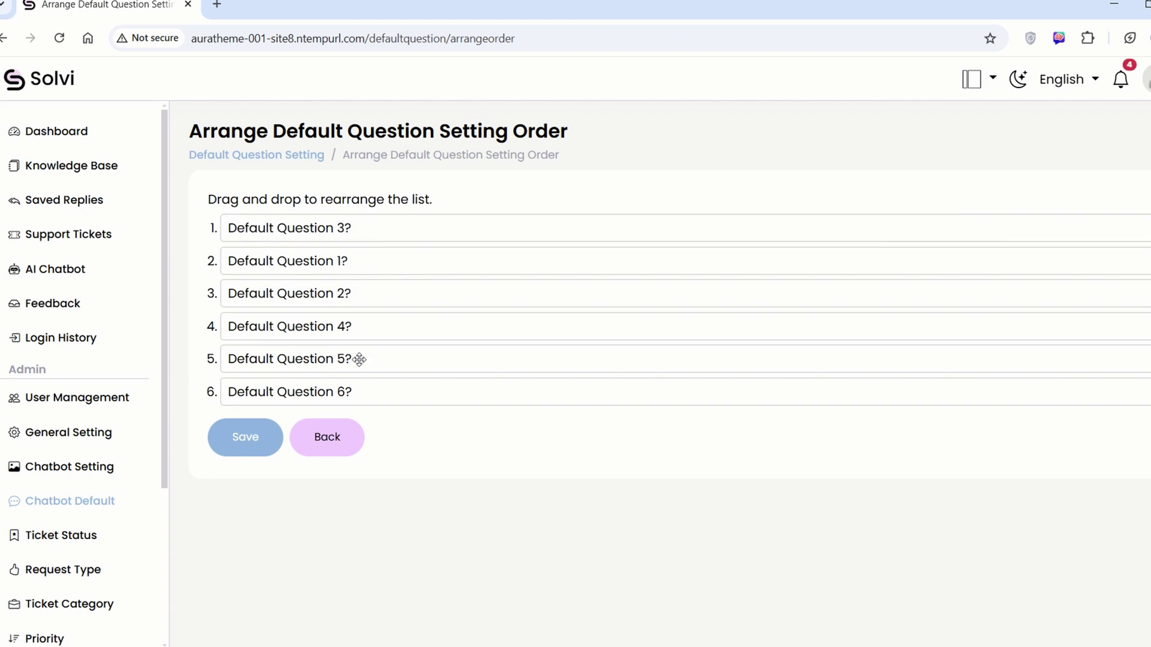
{"action": "left_click_drag", "start_coordinate": [358, 358], "coordinate": [369, 301]}
{"action": "left_click", "coordinate": [245, 436]}
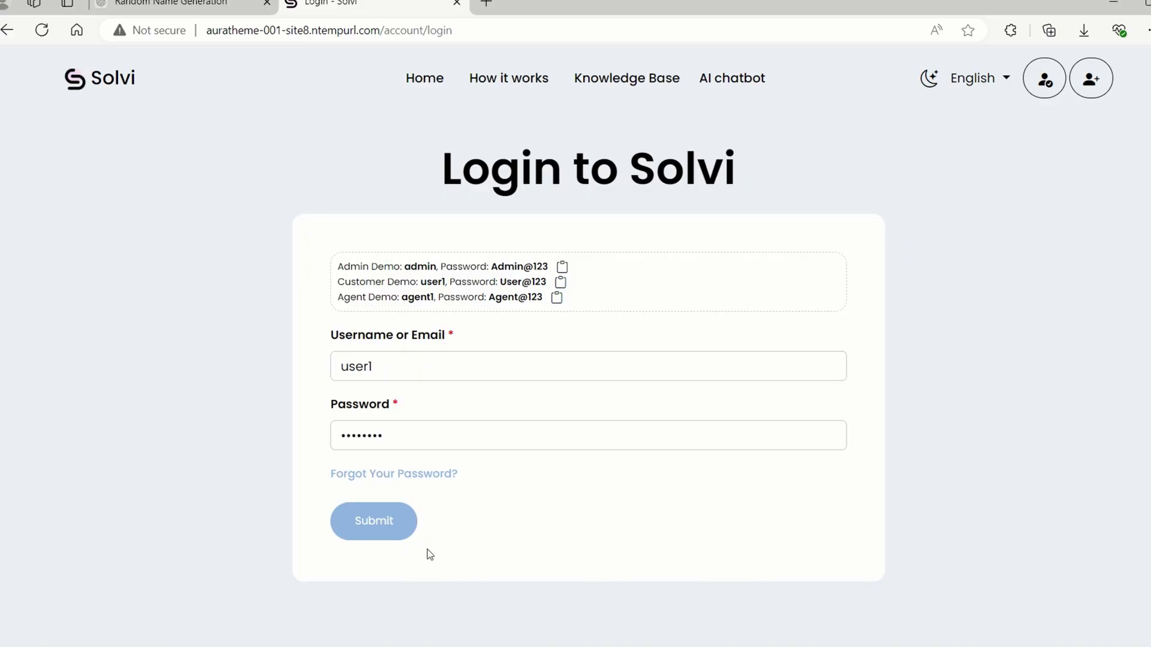
Sign in and ask the chatbot 'icon used in the project?'.
{"action": "left_click", "coordinate": [390, 527]}
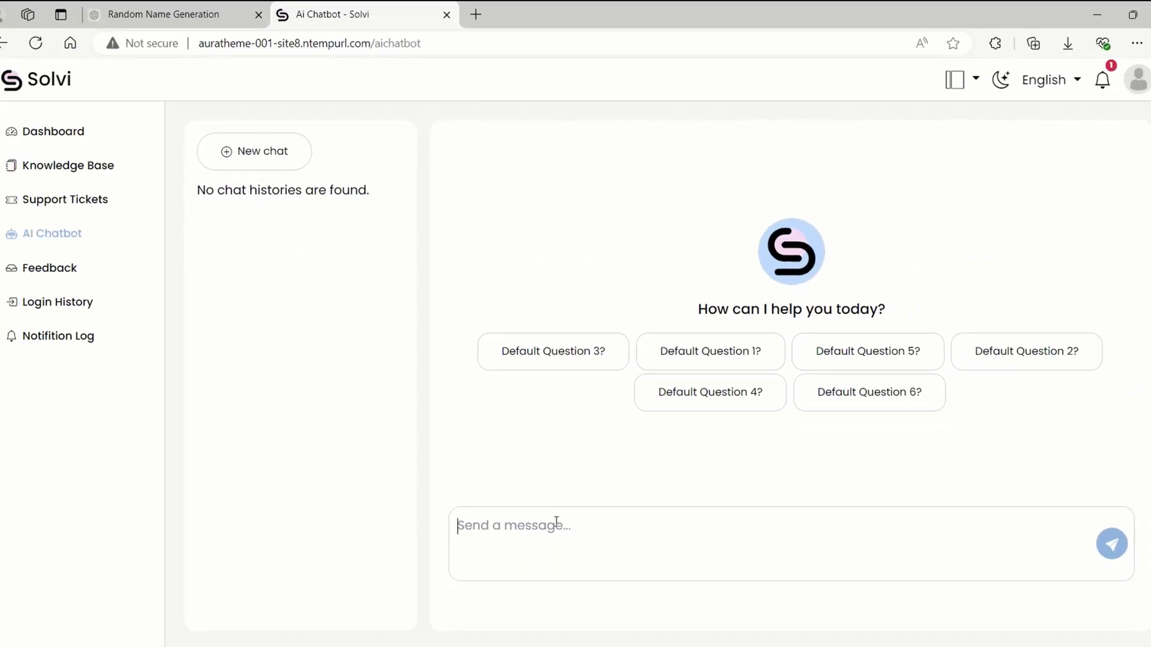
{"action": "left_click", "coordinate": [602, 544]}
{"action": "type", "text": "icon used in the project"}
{"action": "type", "text": "?"}
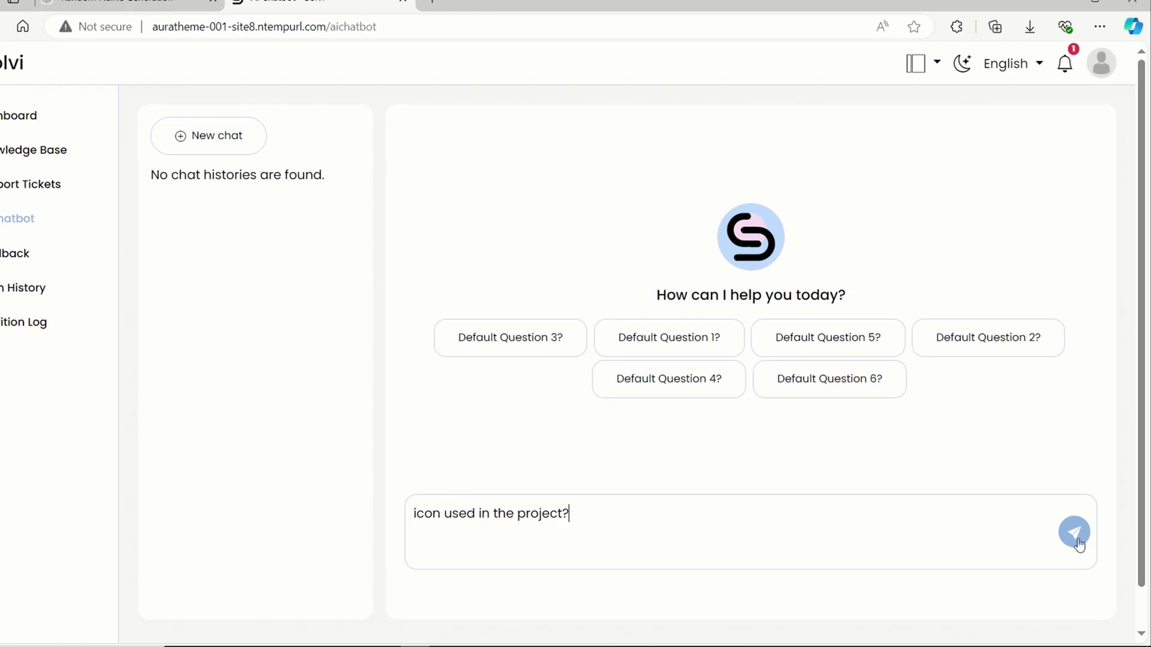
{"action": "left_click", "coordinate": [1111, 545]}
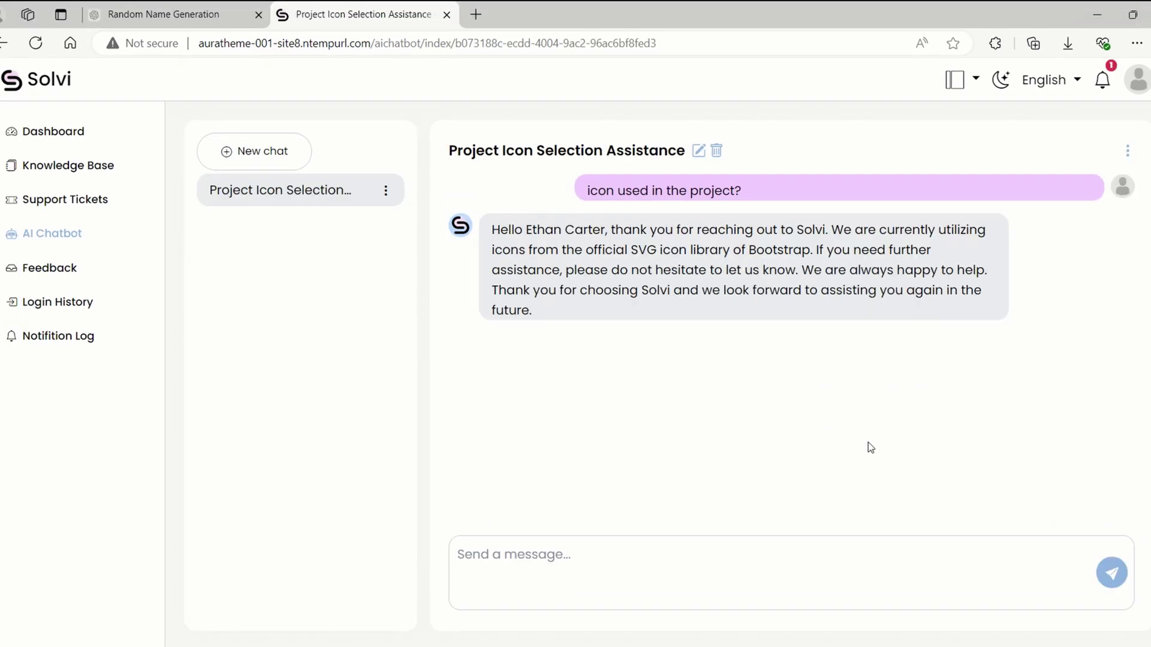
Start renaming and deleting the chat but cancel both, then show its export options.
{"action": "mouse_move", "coordinate": [1029, 180]}
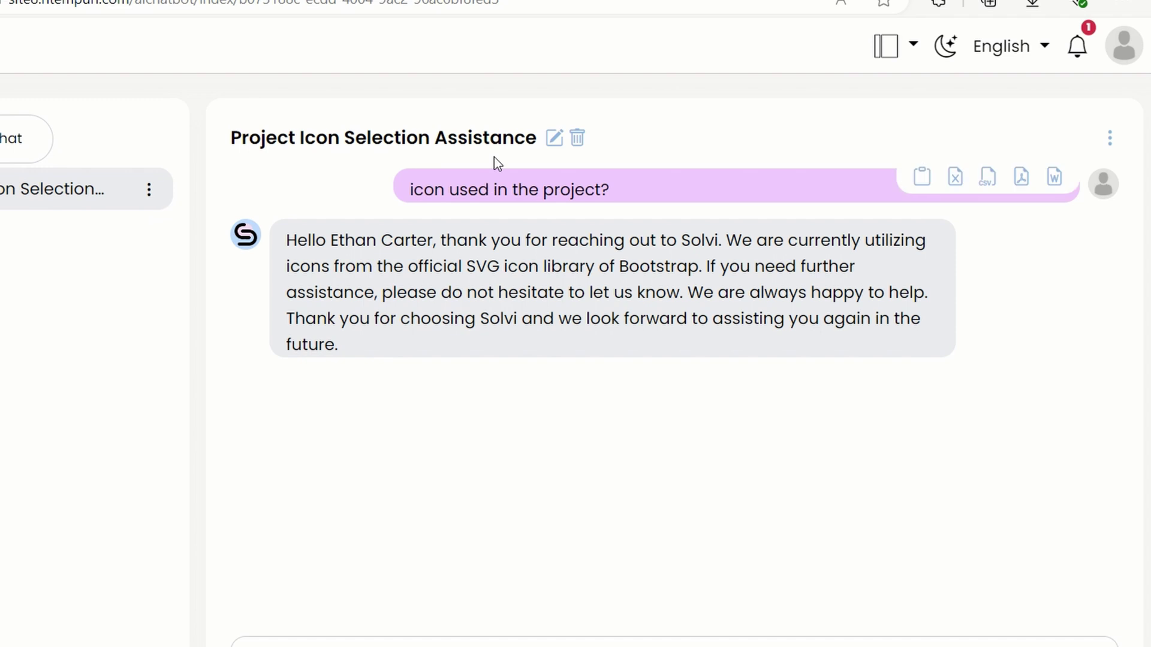
{"action": "left_click", "coordinate": [554, 139]}
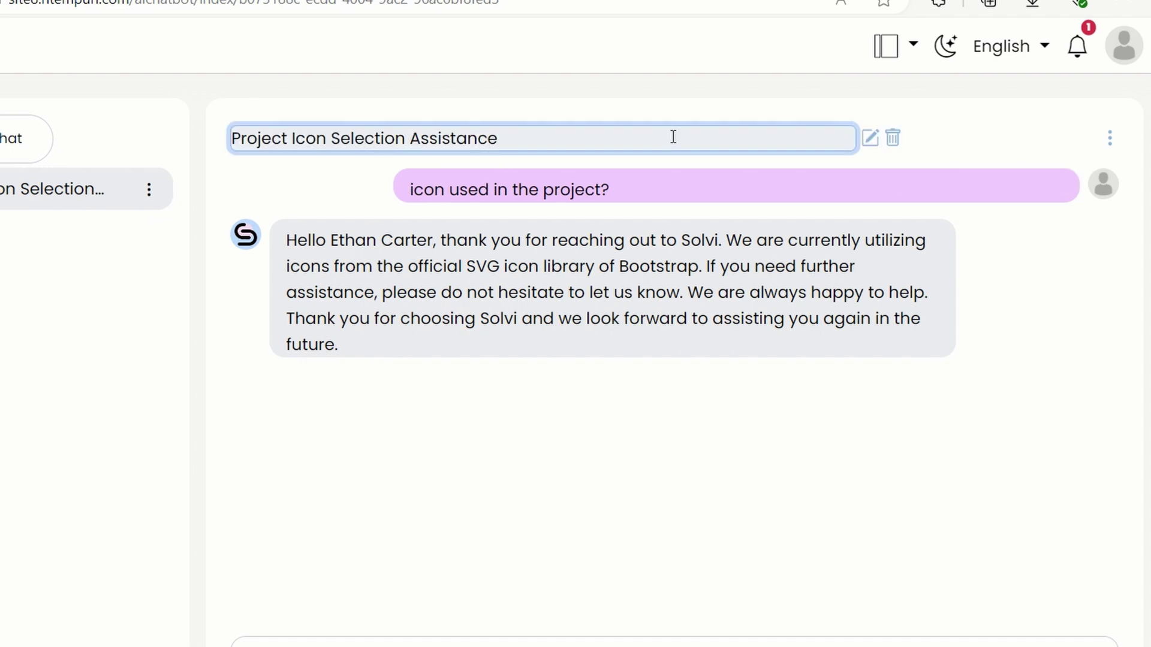
{"action": "left_click", "coordinate": [998, 113]}
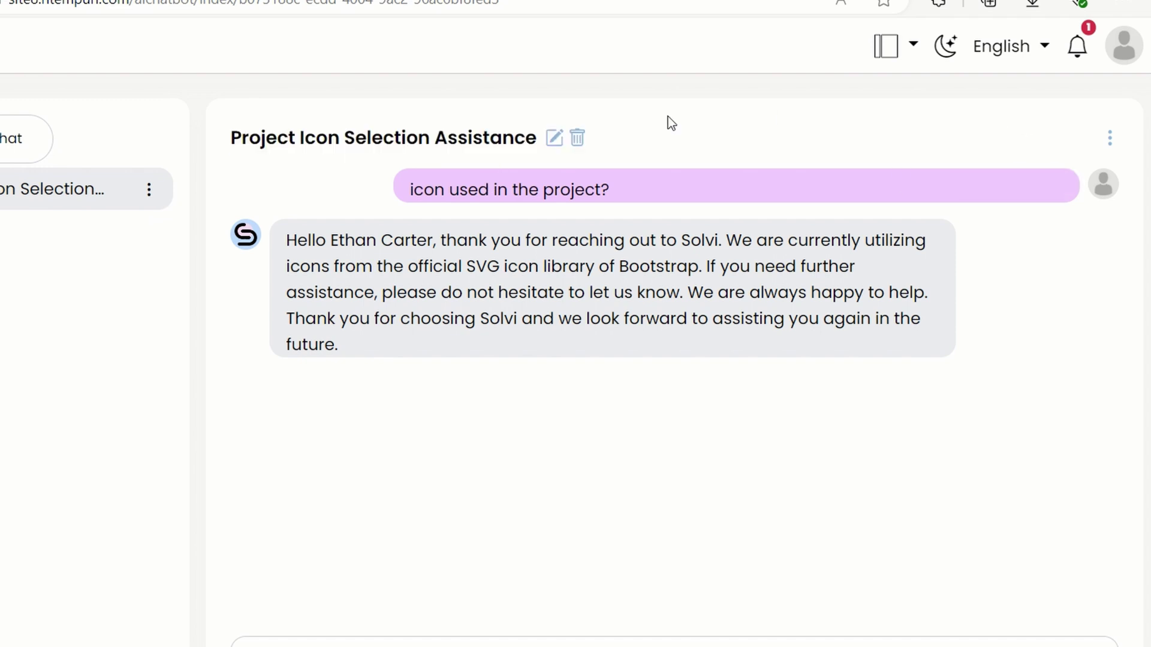
{"action": "left_click", "coordinate": [577, 139]}
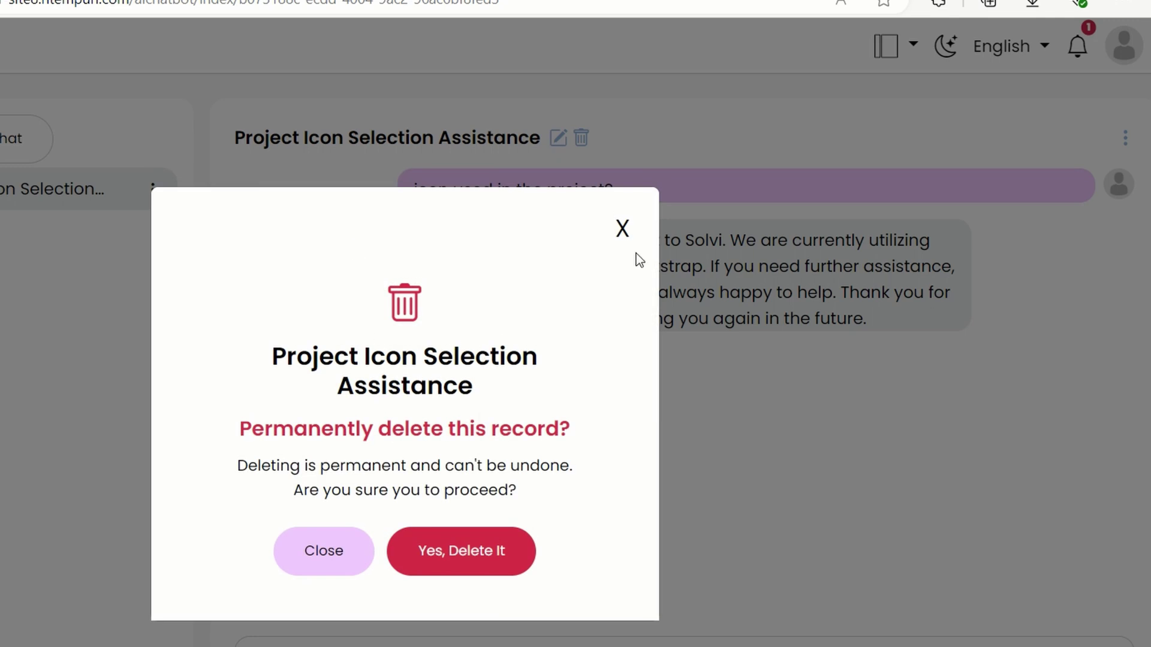
{"action": "left_click", "coordinate": [621, 227]}
{"action": "left_click", "coordinate": [1111, 142]}
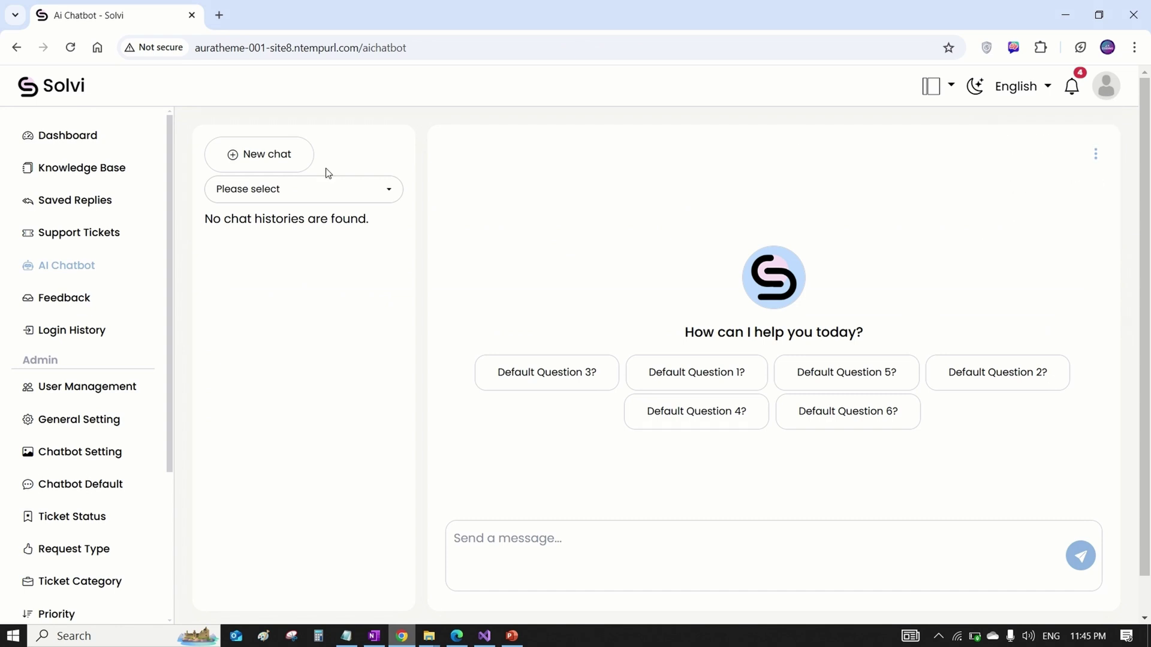
Filter chat history to the customer and open the Project Icon Selection Assistance chat.
{"action": "left_click", "coordinate": [275, 190]}
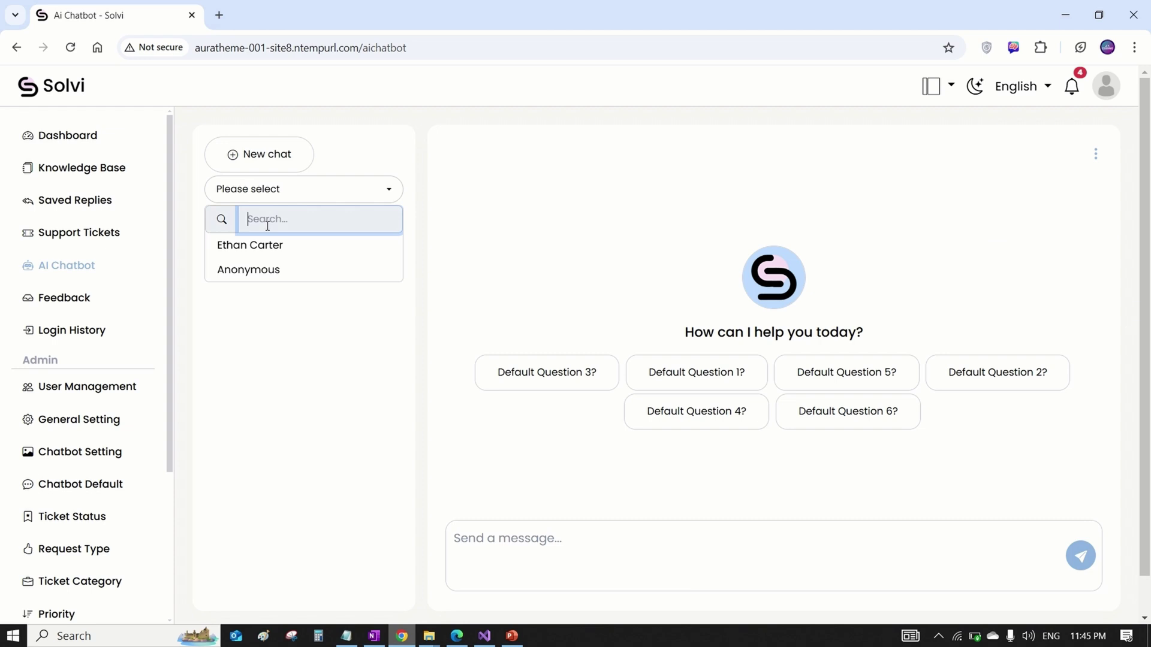
{"action": "left_click", "coordinate": [252, 254]}
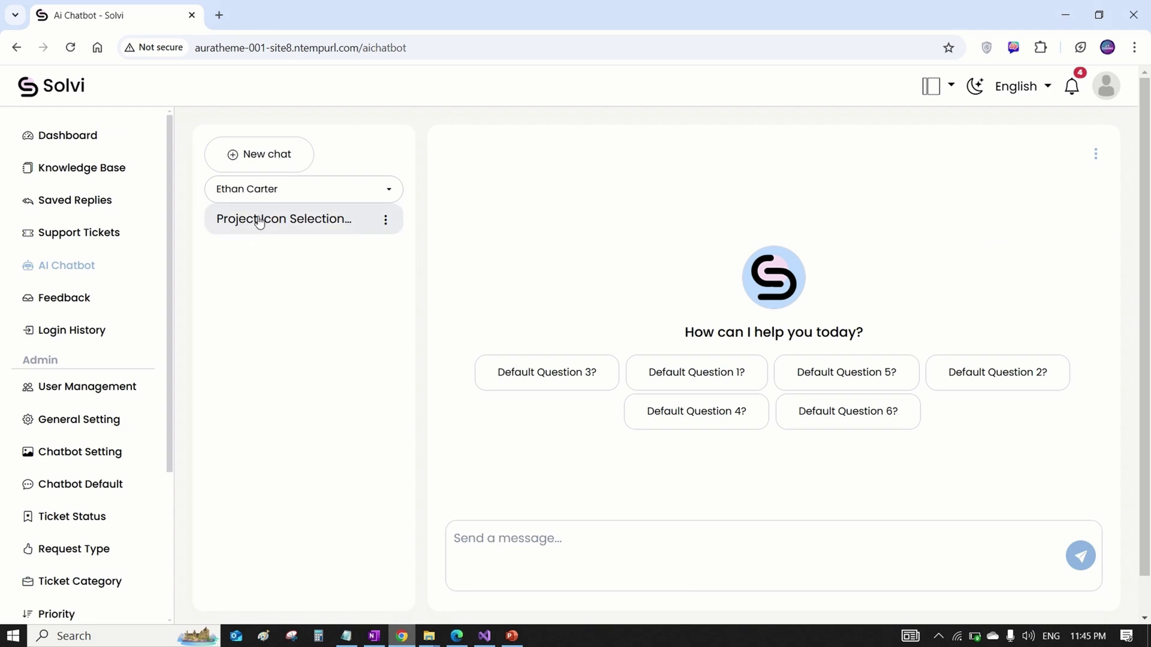
{"action": "left_click", "coordinate": [259, 221]}
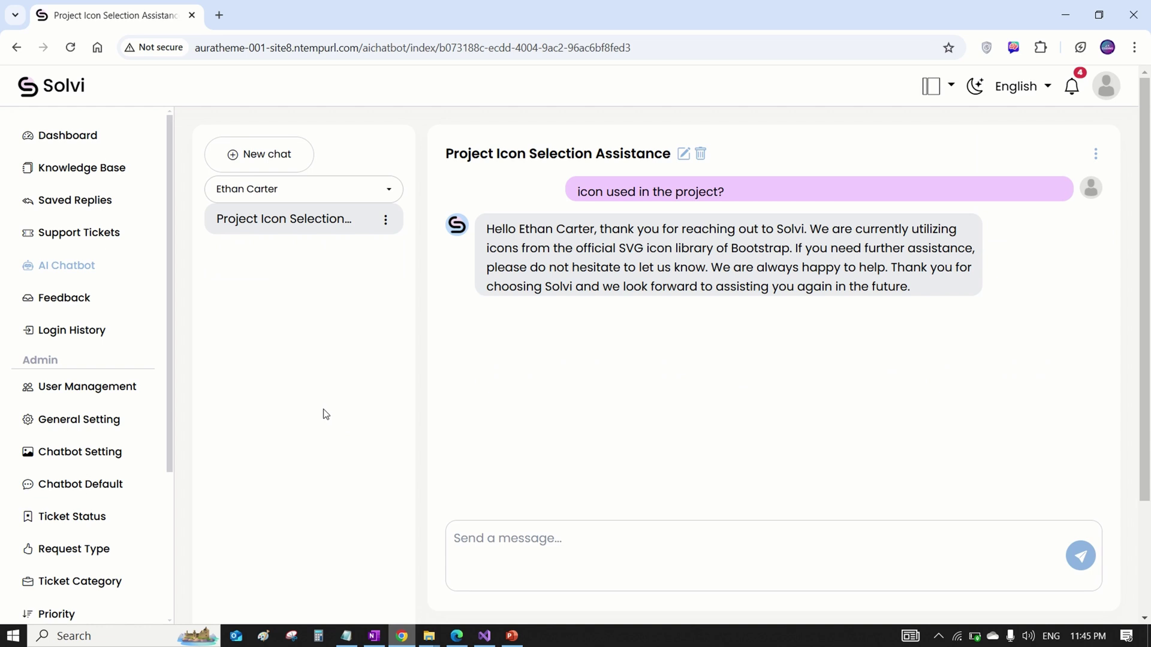
{"action": "scroll", "coordinate": [78, 479], "scroll_direction": "down", "scroll_amount": 3}
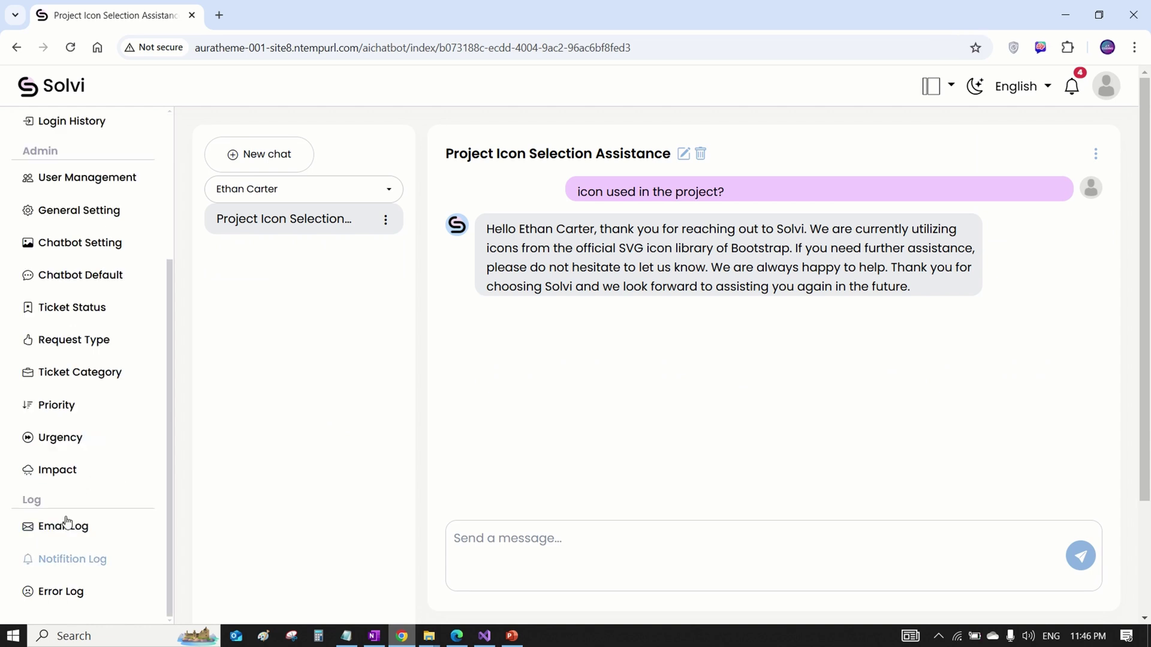
Browse the Email Log, expanding and collapsing an email body, then the Notification and Error Logs.
{"action": "left_click", "coordinate": [63, 526]}
{"action": "scroll", "coordinate": [502, 468], "scroll_direction": "down", "scroll_amount": 2}
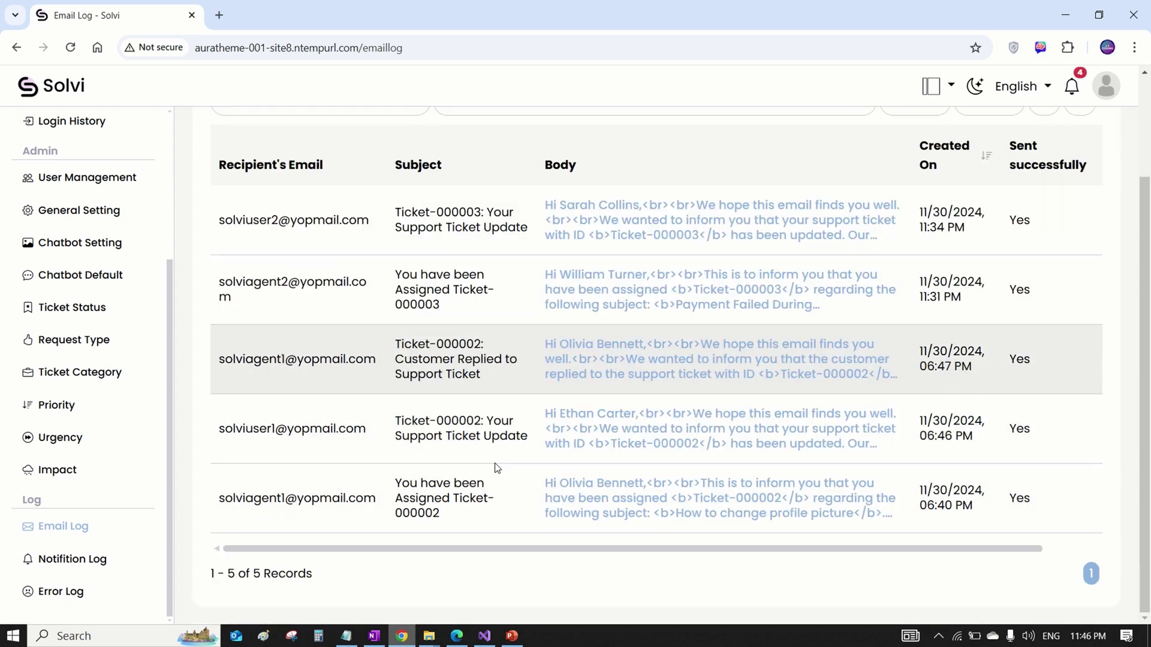
{"action": "left_click", "coordinate": [623, 211]}
{"action": "left_click", "coordinate": [626, 209]}
{"action": "left_click", "coordinate": [72, 558]}
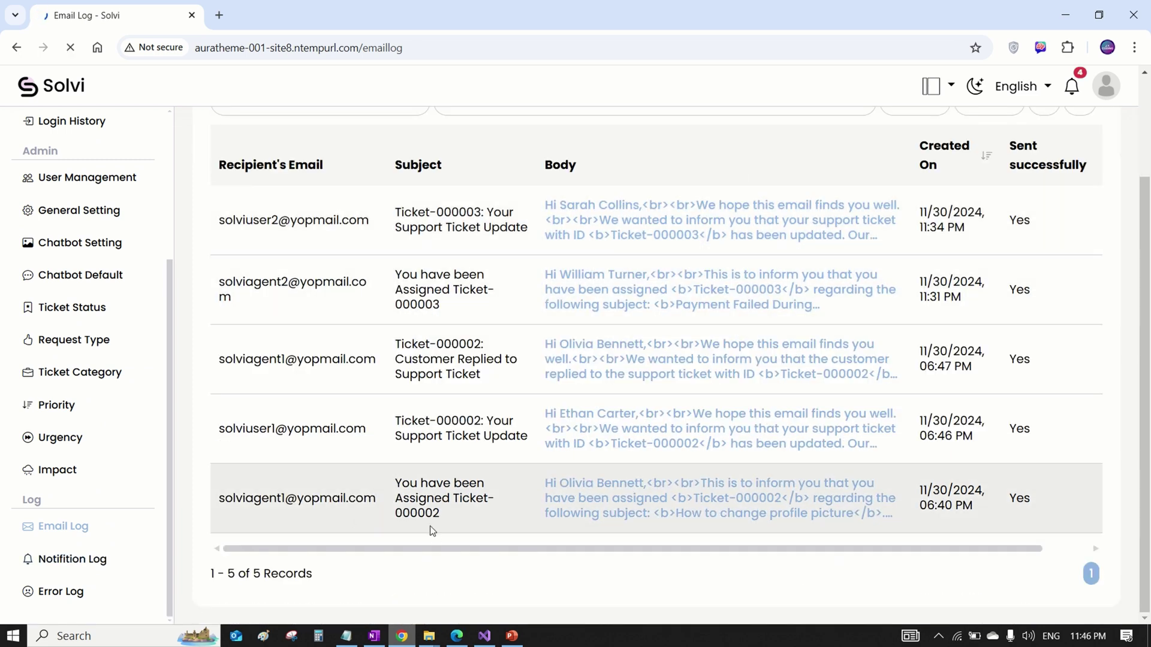
{"action": "scroll", "coordinate": [569, 485], "scroll_direction": "down", "scroll_amount": 2}
{"action": "left_click", "coordinate": [75, 592]}
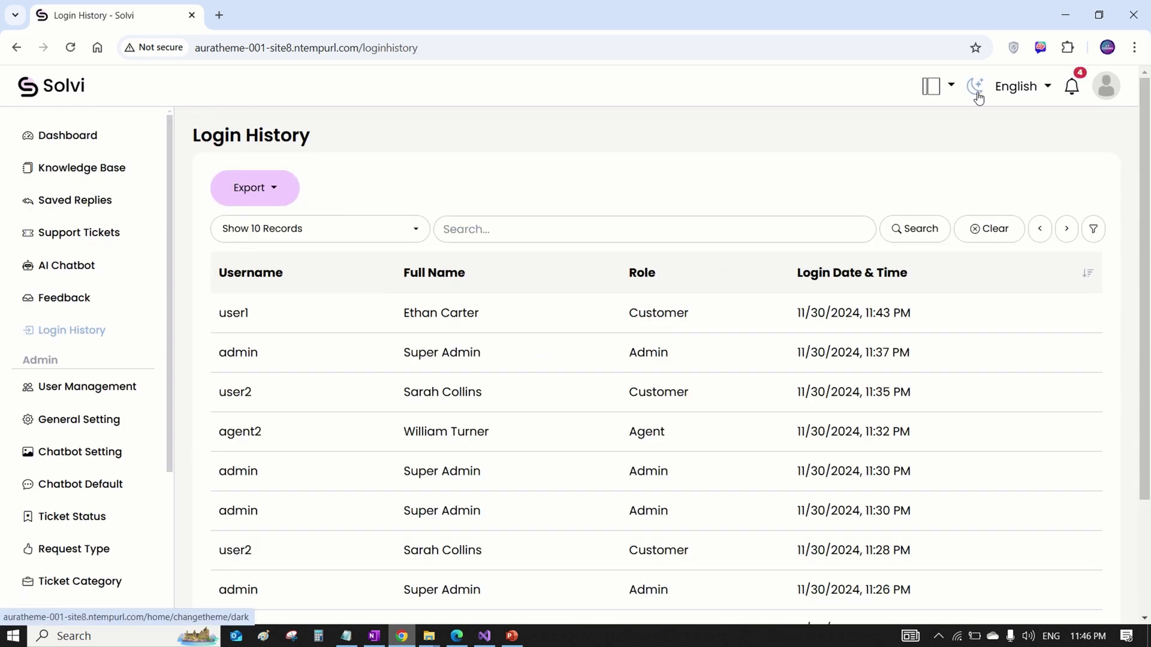
Turn on dark mode, switch navigation to the Icon bar layout, and open Knowledge Base Feedback.
{"action": "left_click", "coordinate": [977, 90]}
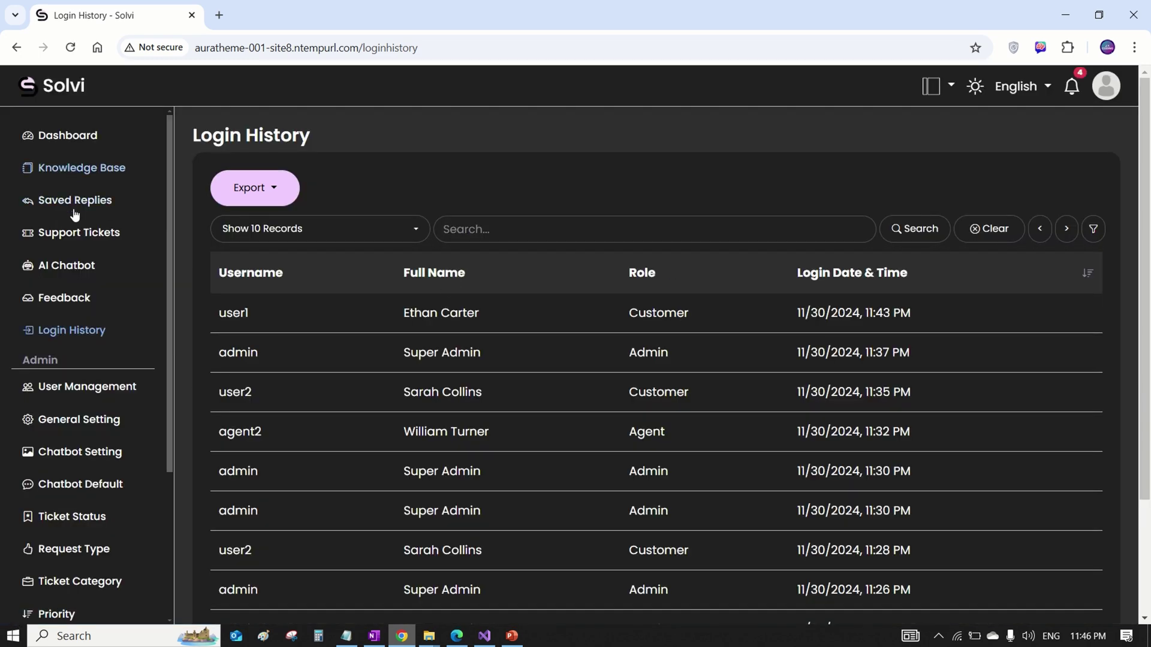
{"action": "left_click", "coordinate": [73, 204]}
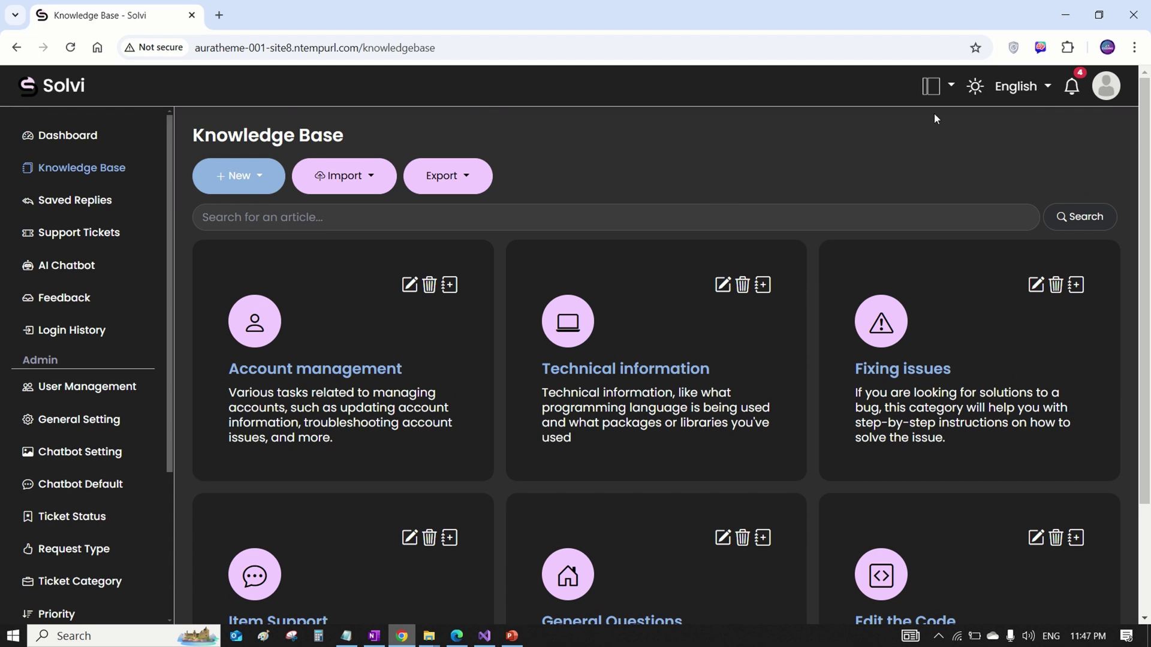
{"action": "left_click", "coordinate": [935, 87]}
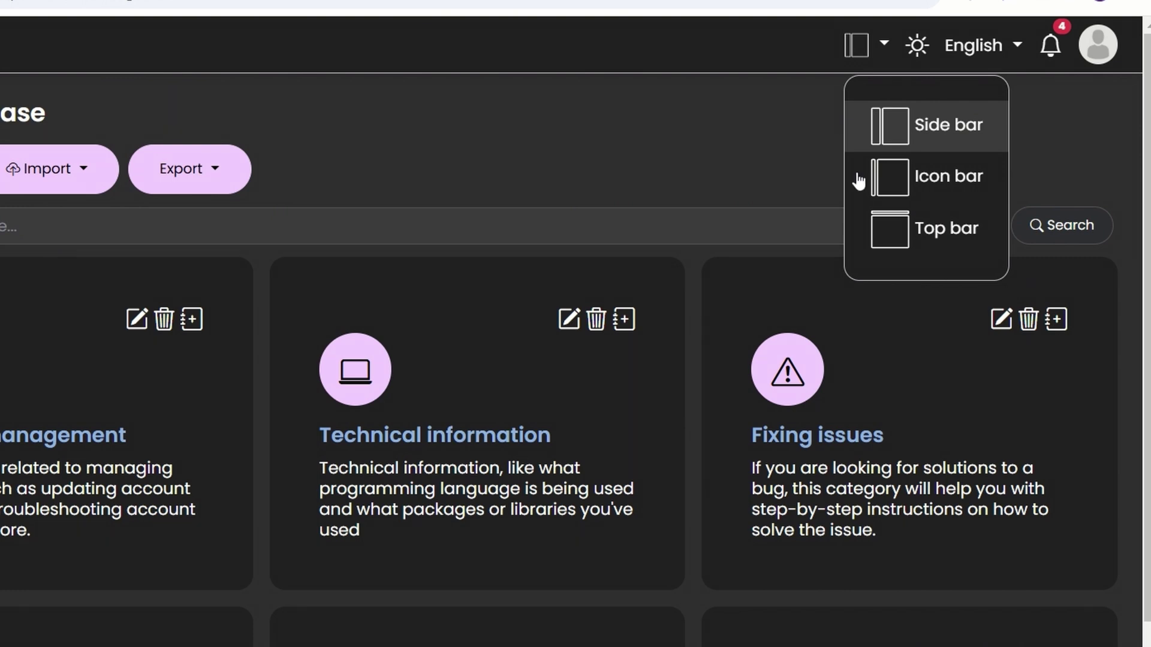
{"action": "left_click", "coordinate": [922, 179]}
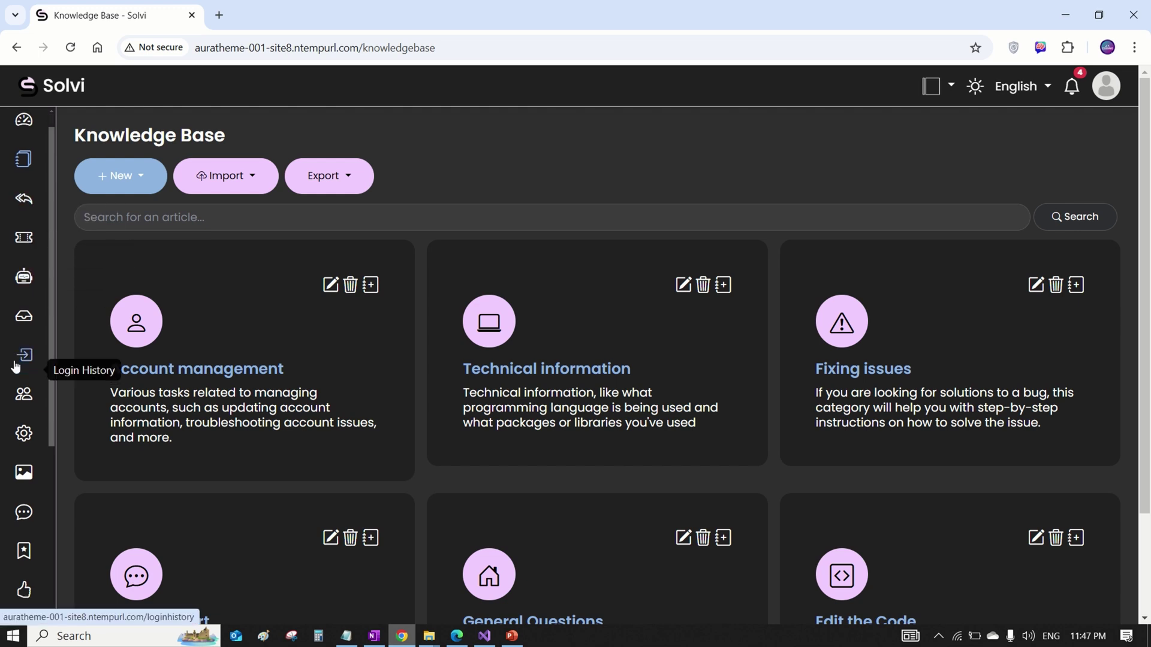
{"action": "scroll", "coordinate": [22, 363], "scroll_direction": "down", "scroll_amount": 2}
{"action": "scroll", "coordinate": [21, 360], "scroll_direction": "up", "scroll_amount": 2}
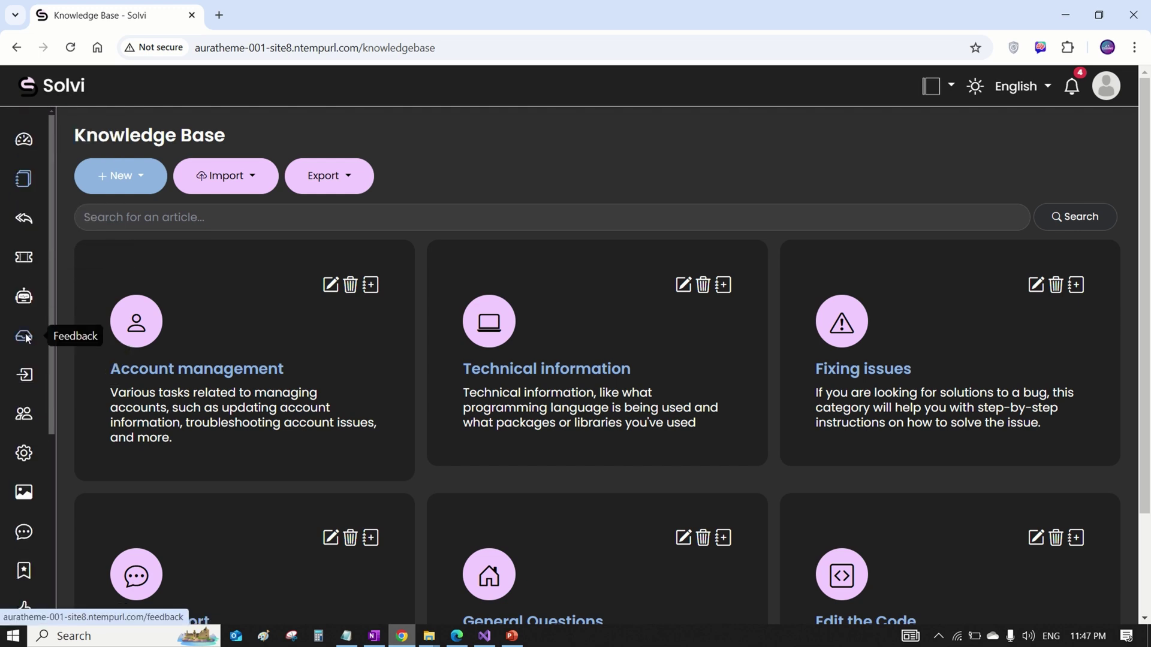
{"action": "left_click", "coordinate": [24, 337]}
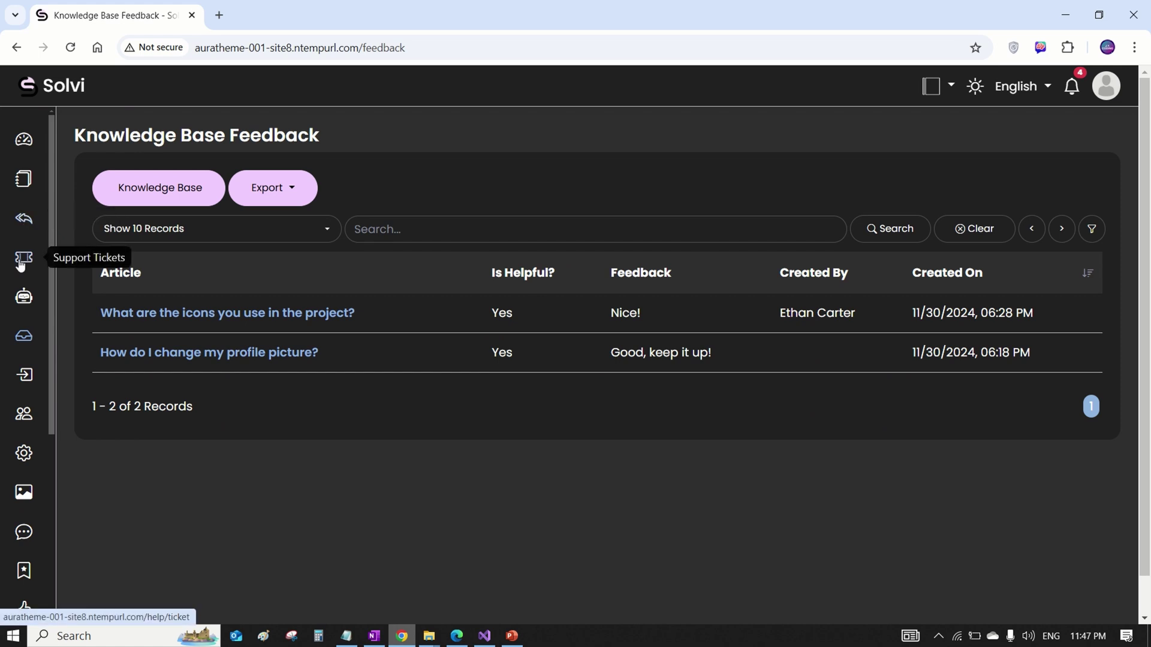
Switch to the Top bar layout and browse the Knowledge Base, Support Tickets and admin menus.
{"action": "left_click", "coordinate": [942, 89]}
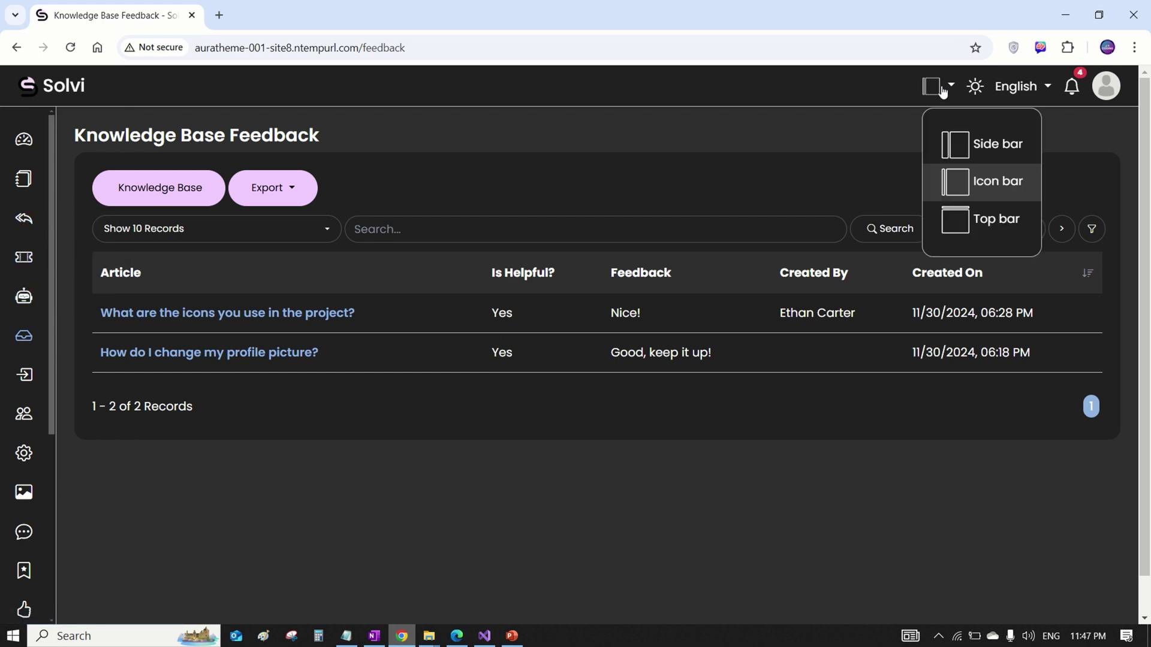
{"action": "left_click", "coordinate": [983, 219]}
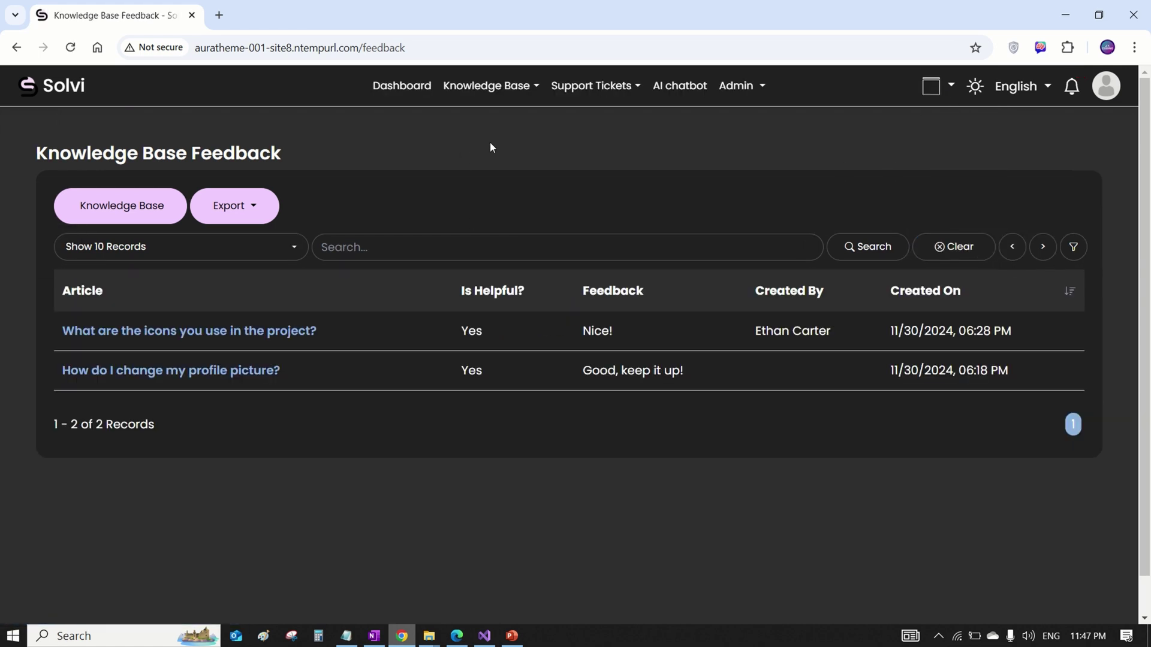
{"action": "left_click", "coordinate": [494, 85]}
{"action": "left_click", "coordinate": [599, 87]}
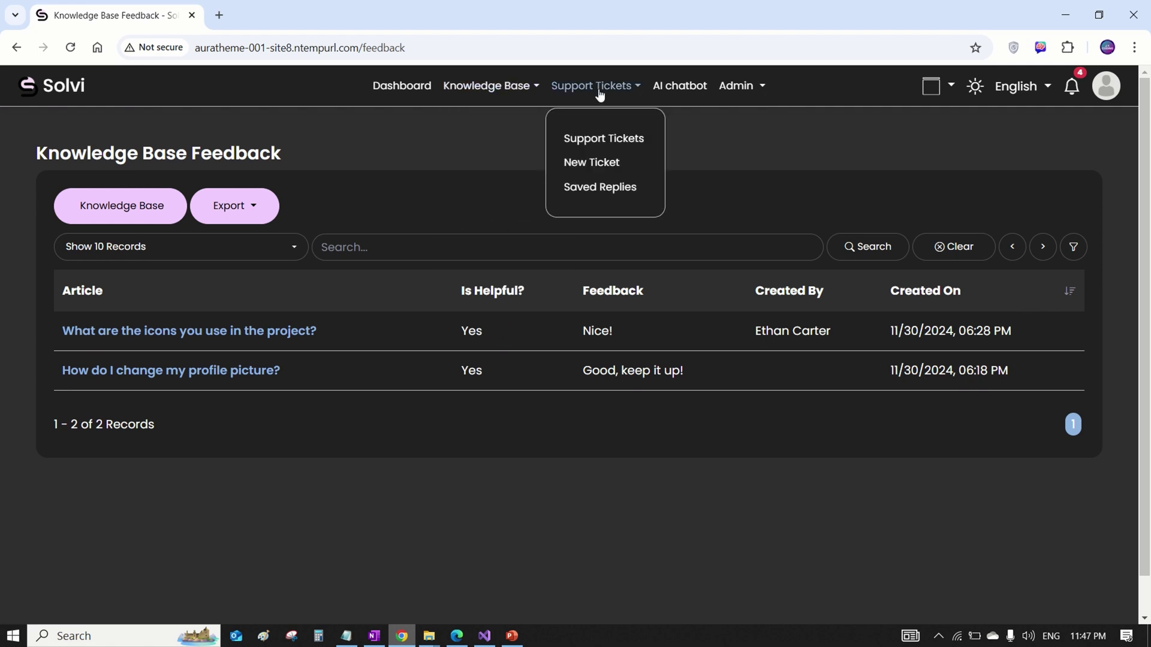
{"action": "left_click", "coordinate": [758, 86]}
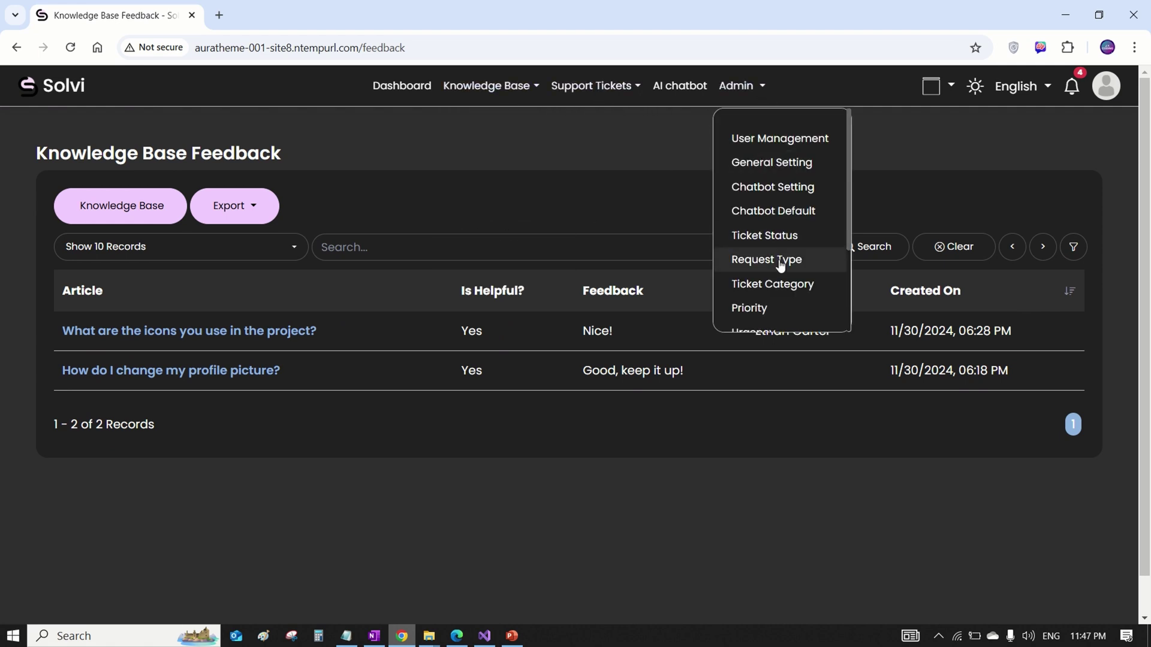
{"action": "scroll", "coordinate": [771, 255], "scroll_direction": "down", "scroll_amount": 3}
{"action": "scroll", "coordinate": [776, 260], "scroll_direction": "up", "scroll_amount": 3}
{"action": "left_click", "coordinate": [594, 142]}
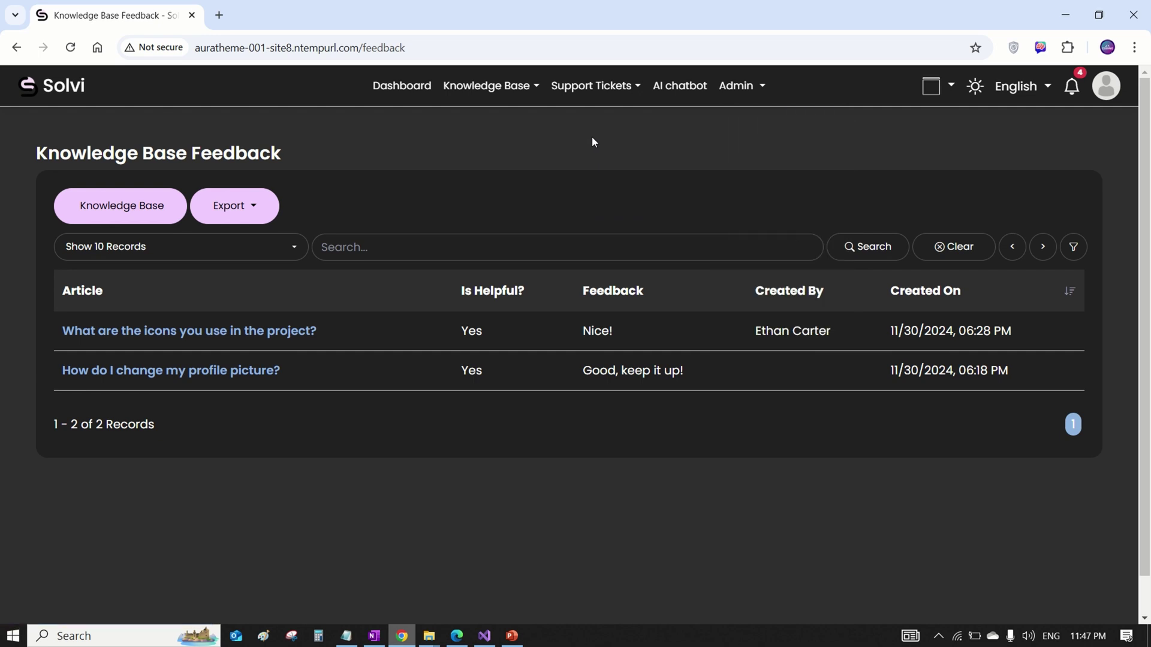
Upload a cat photo as the profile picture in My Profile, save, then open Support Tickets.
{"action": "left_click", "coordinate": [402, 85]}
{"action": "left_click", "coordinate": [1106, 86]}
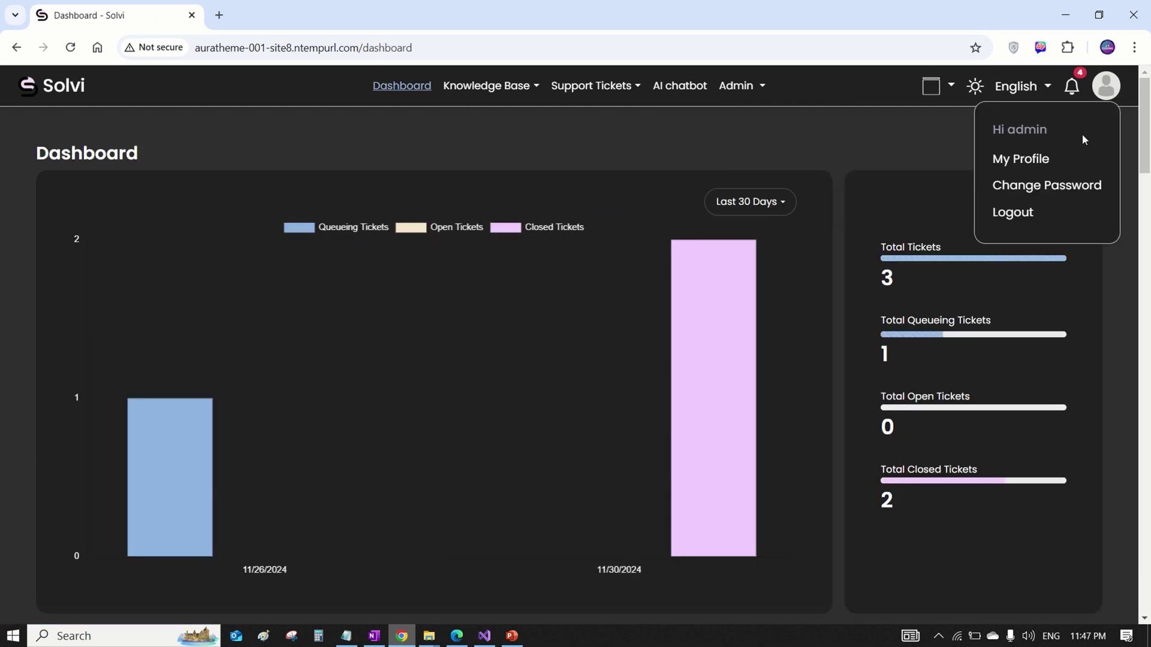
{"action": "left_click", "coordinate": [1061, 160]}
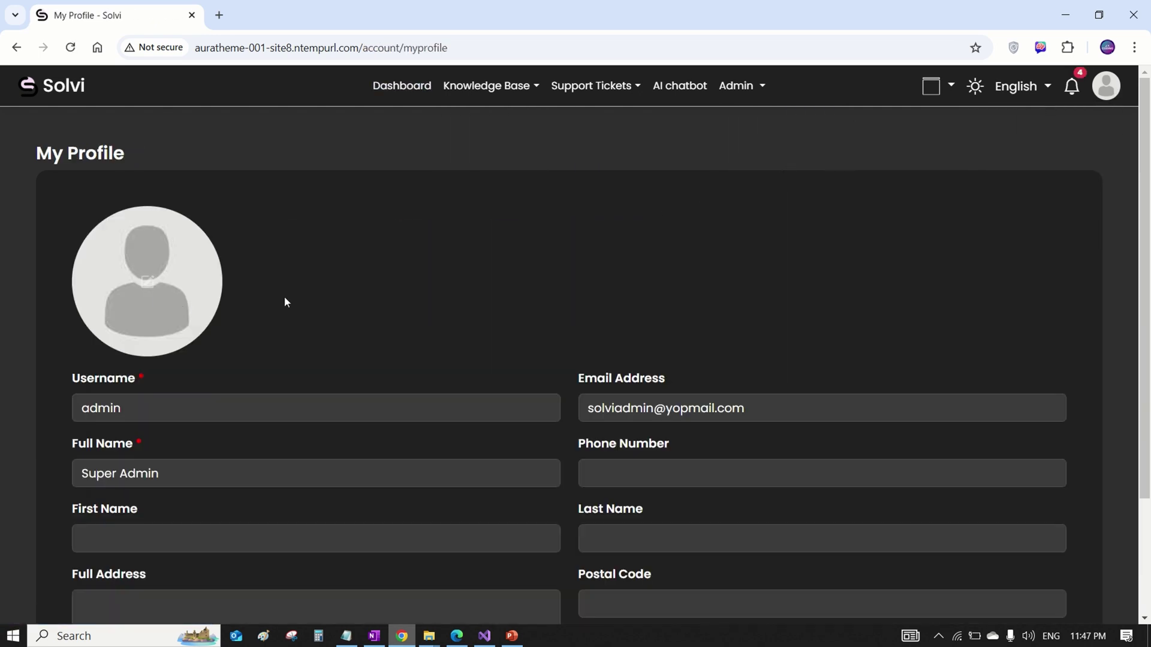
{"action": "left_click", "coordinate": [150, 289]}
{"action": "left_click", "coordinate": [769, 414]}
{"action": "scroll", "coordinate": [421, 348], "scroll_direction": "down", "scroll_amount": 3}
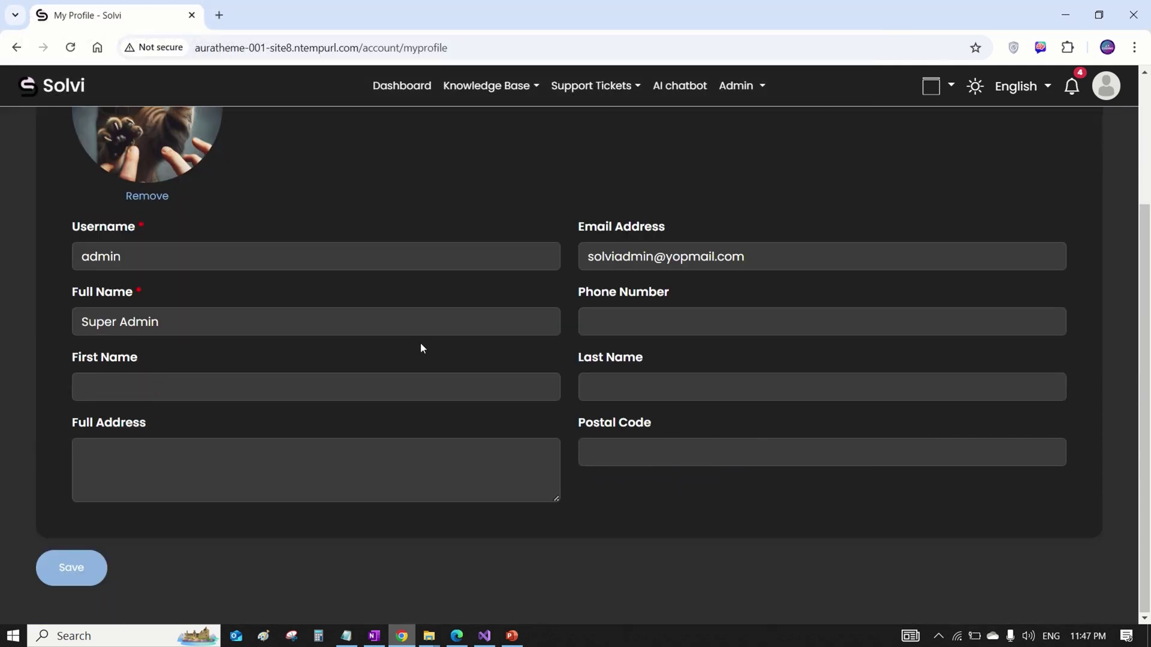
{"action": "left_click", "coordinate": [71, 568]}
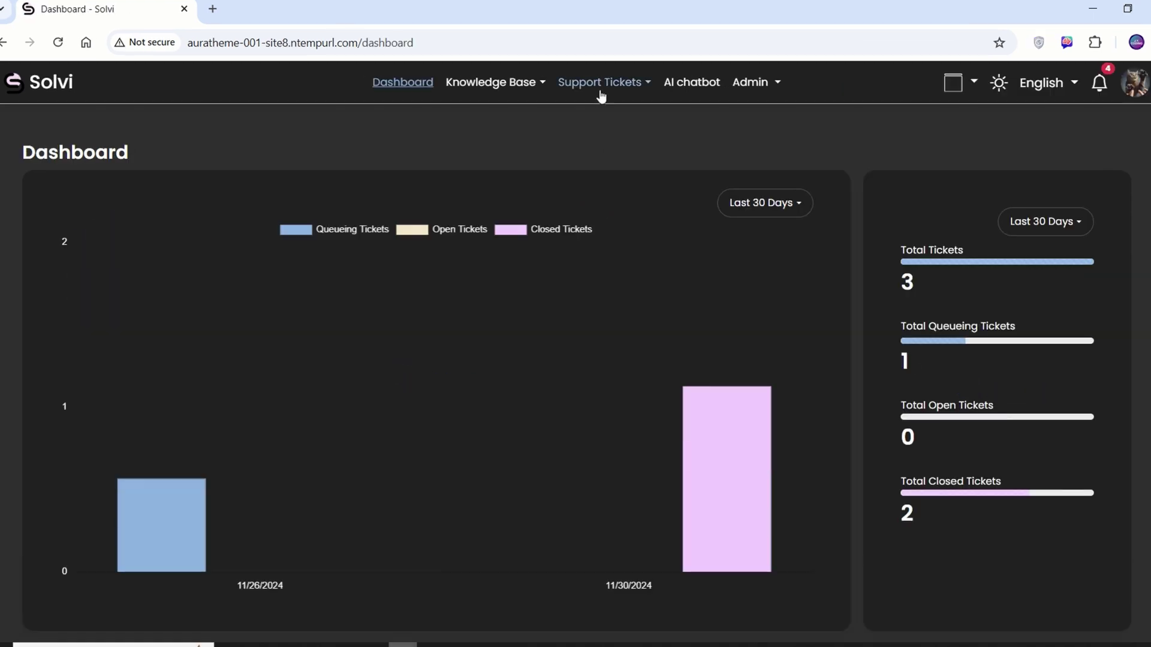
{"action": "left_click", "coordinate": [599, 90]}
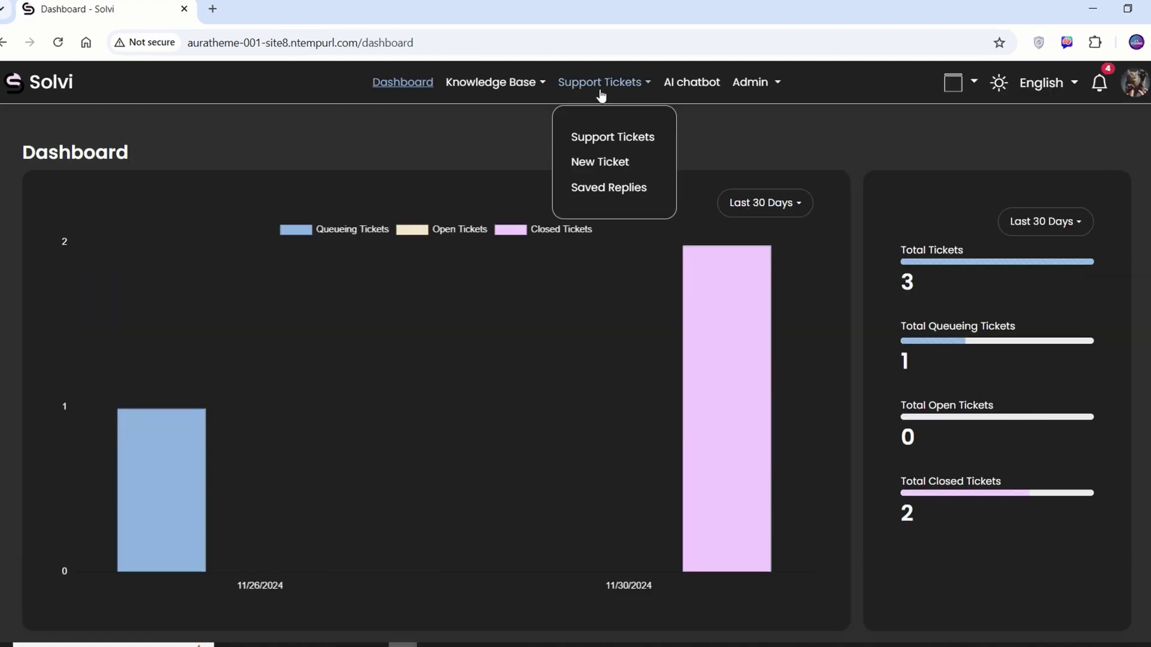
{"action": "left_click", "coordinate": [609, 145]}
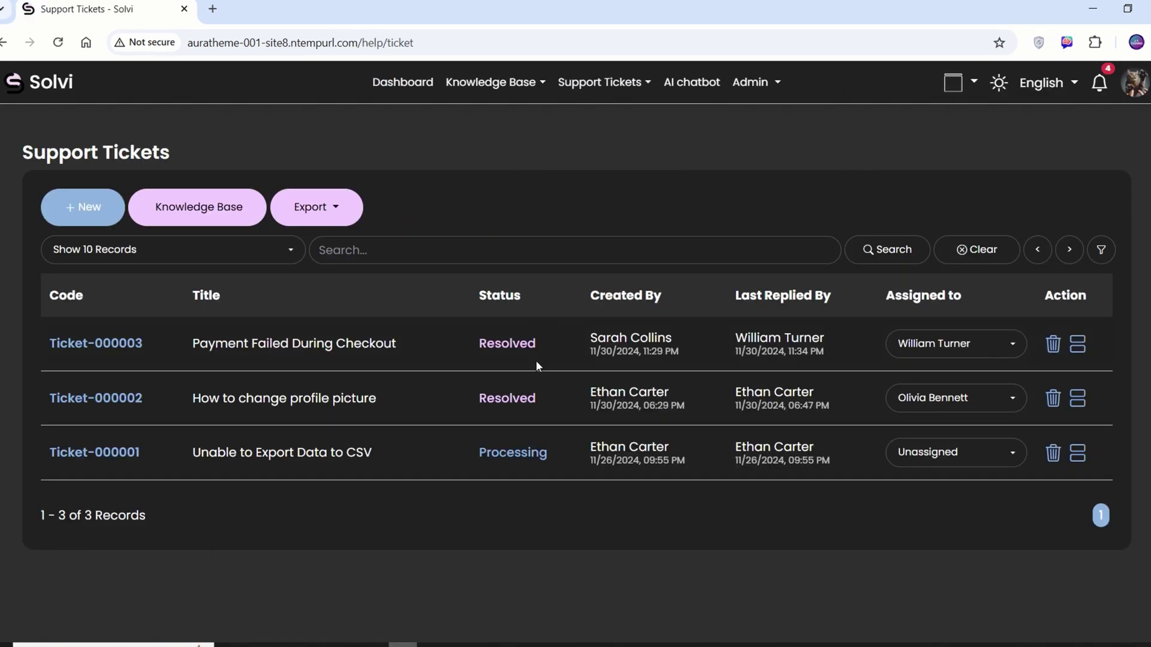